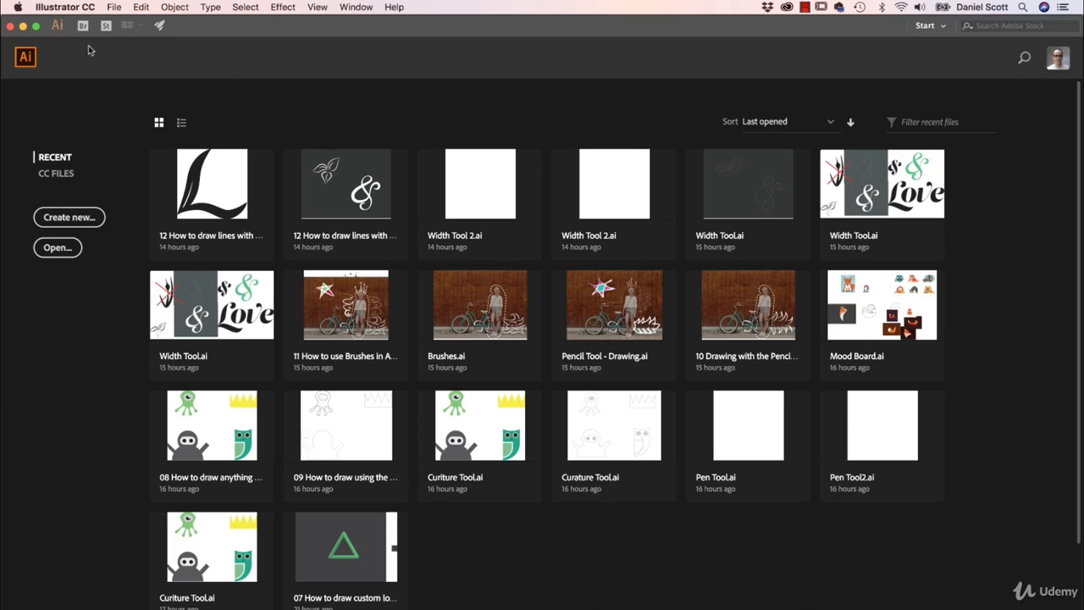
# Step: Start a new document from the Art & Illustration category using the Postcard preset
pyautogui.click(114, 6)
pyautogui.click(125, 23)
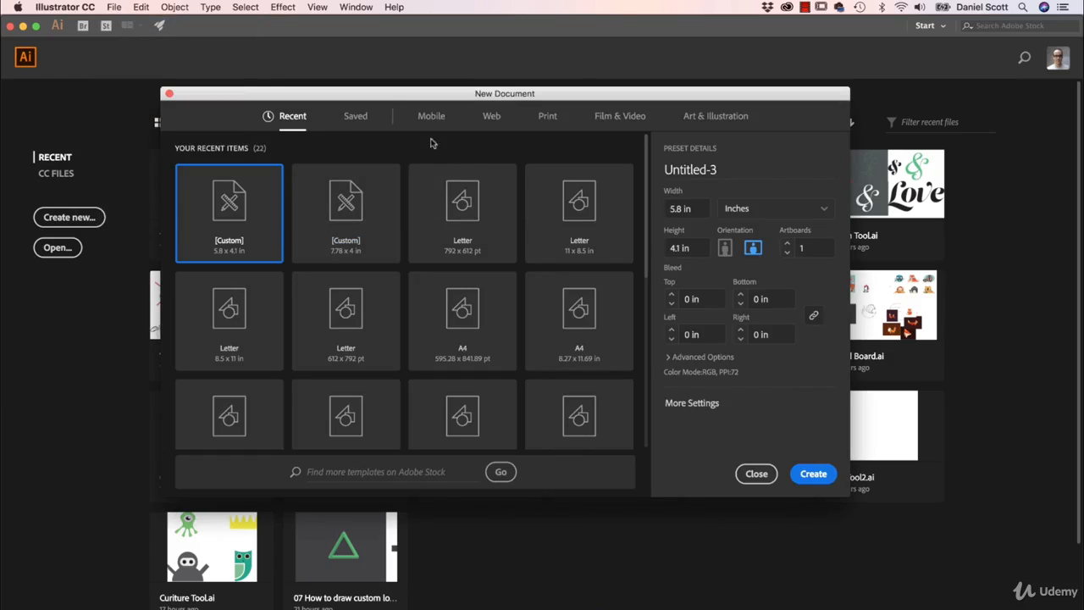
pyautogui.click(546, 118)
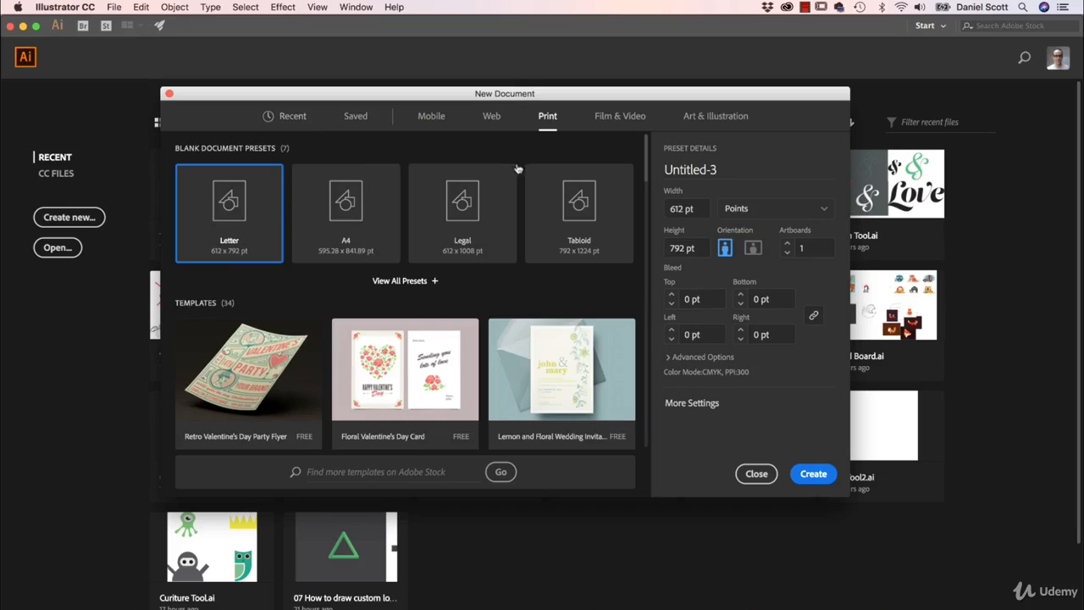
pyautogui.click(399, 281)
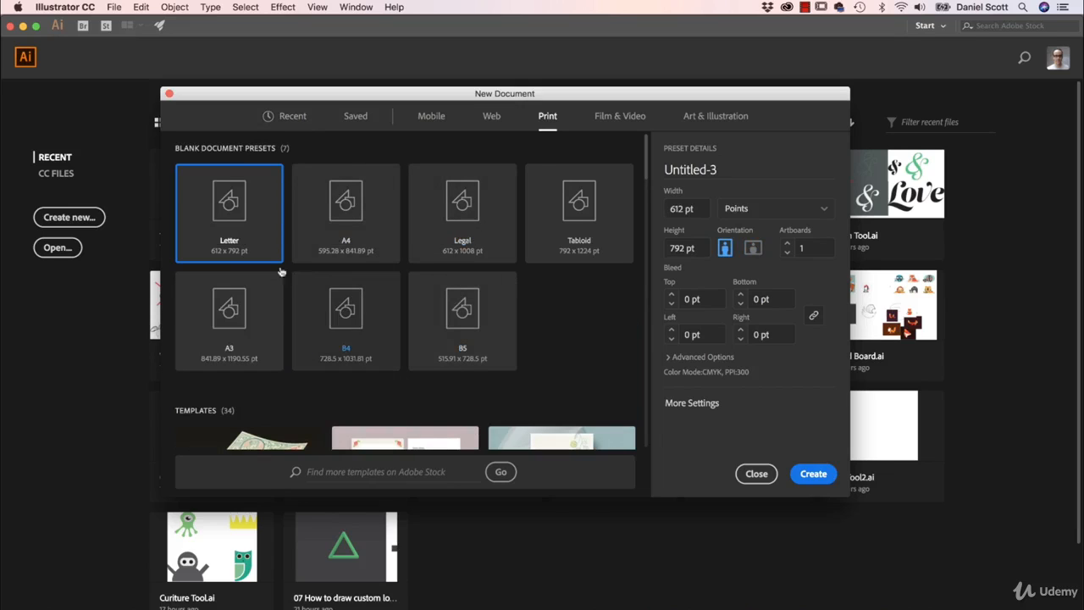
pyautogui.click(711, 119)
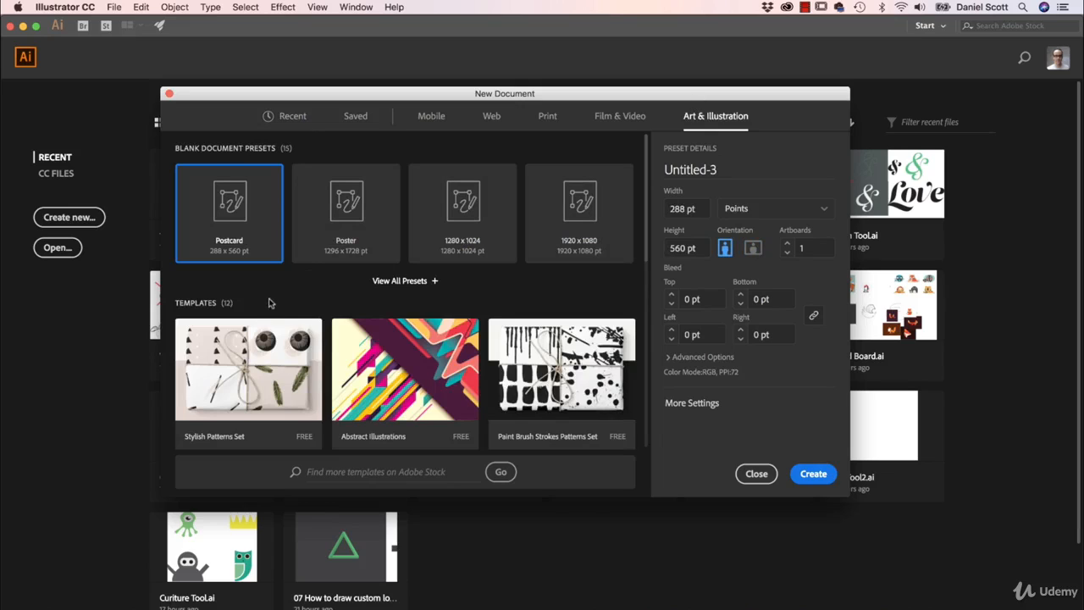
# Step: Set the document units to inches, the width to 5.8 in and the height to 4.1 in
pyautogui.click(776, 208)
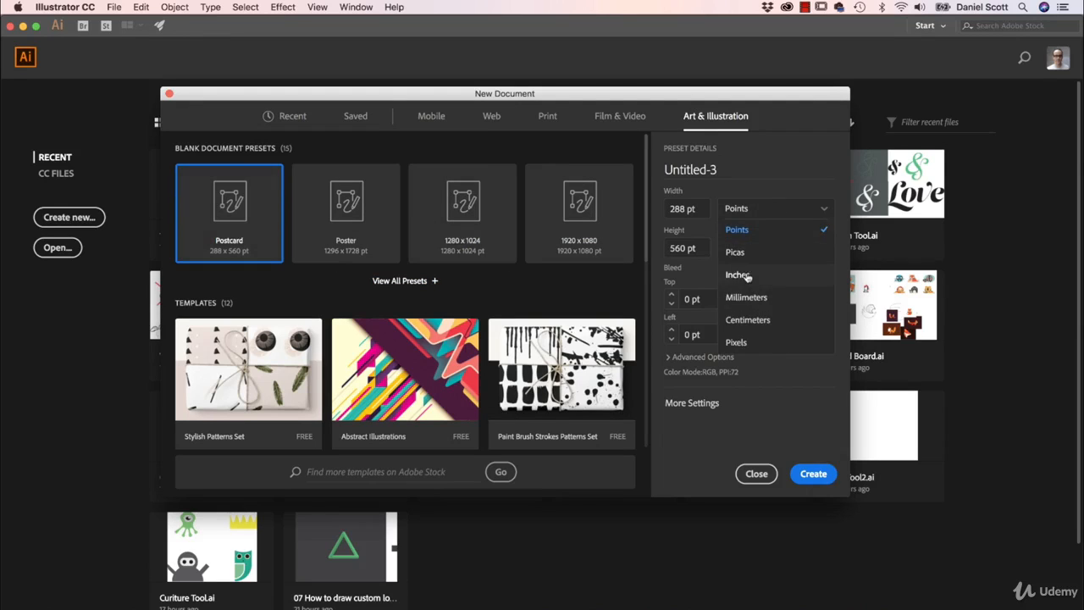
pyautogui.click(769, 274)
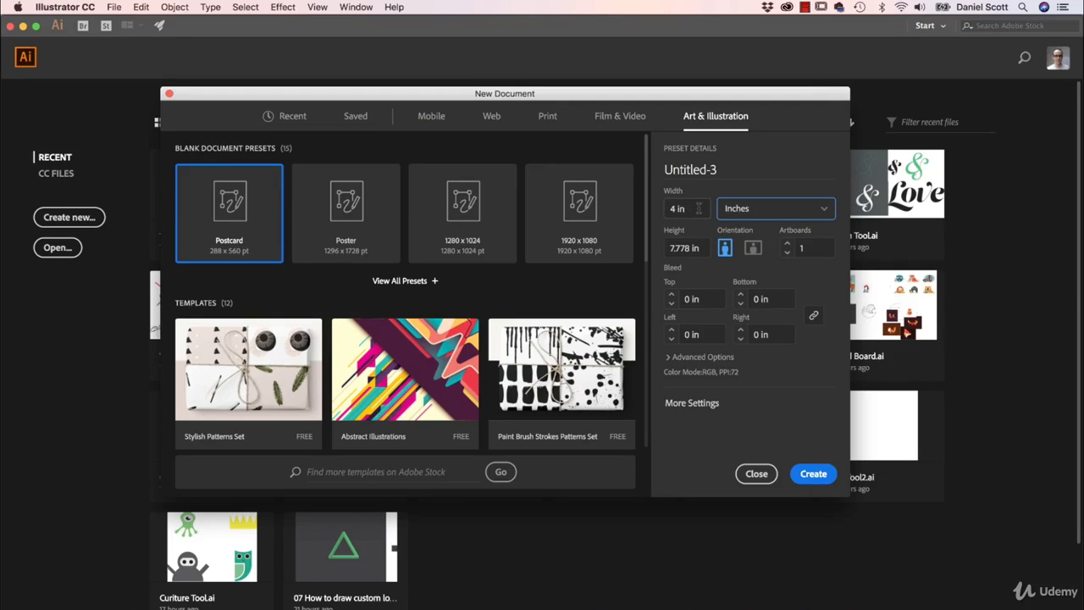
pyautogui.click(698, 208)
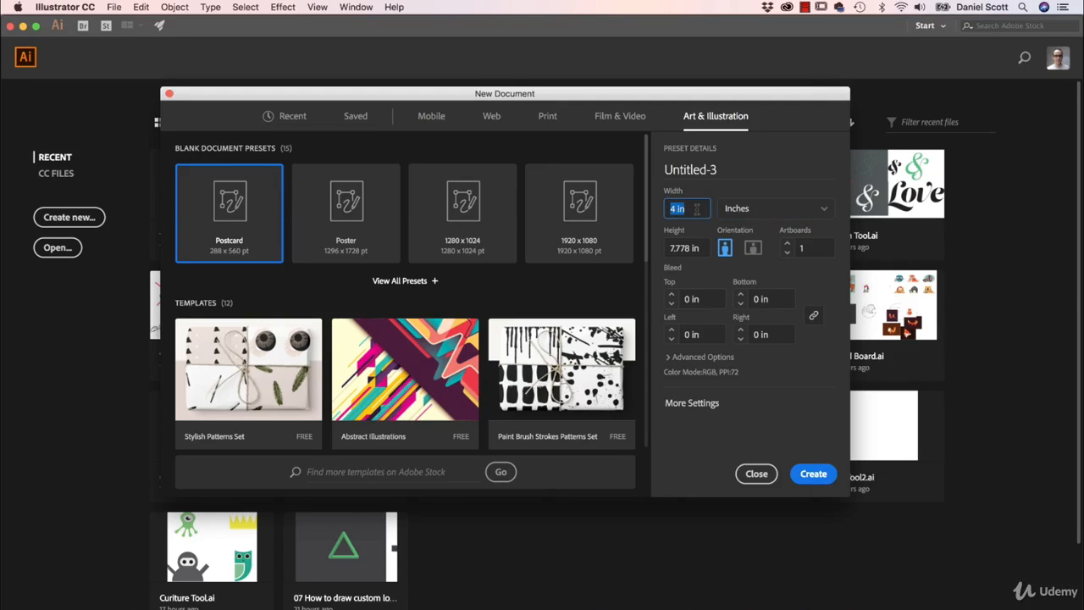
pyautogui.write('5.8')
pyautogui.press('Tab')
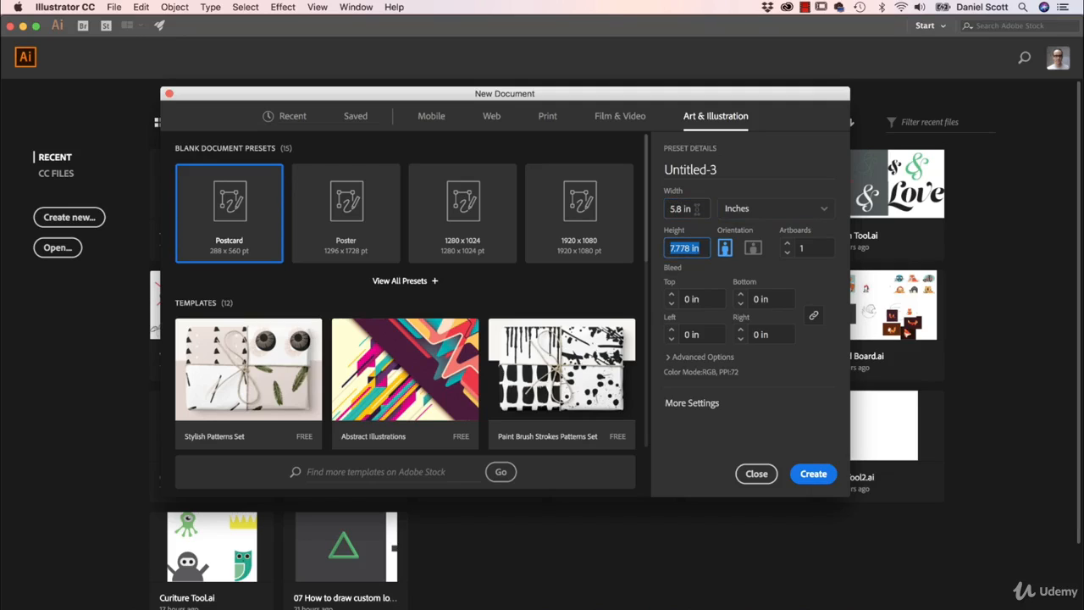
pyautogui.write('4.1')
pyautogui.hotkey('shift', 'Tab')
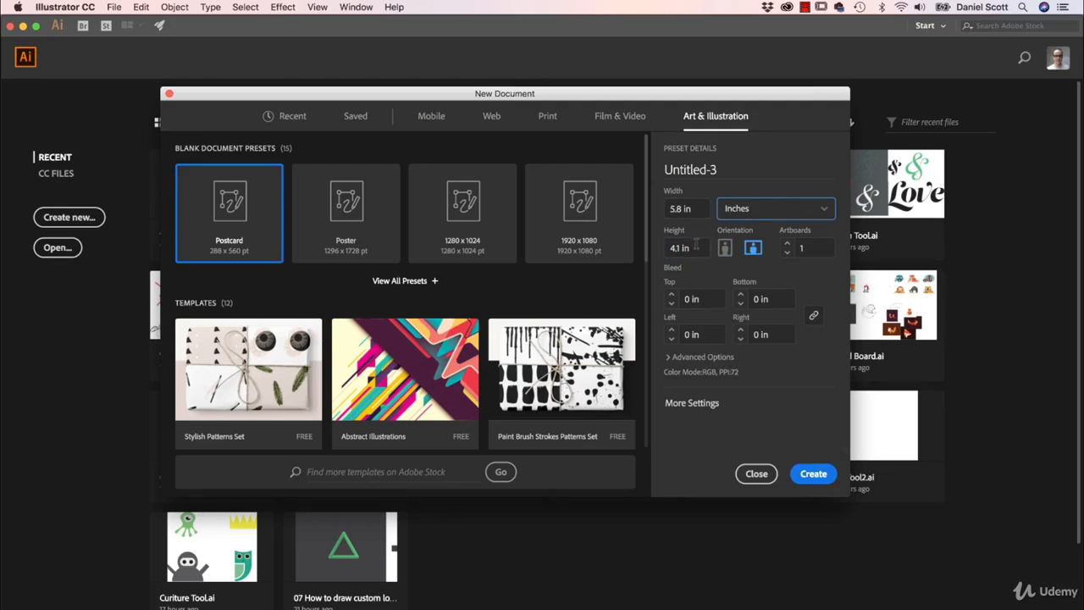
# Step: Check the document size in millimetres, then return the units to inches and create the document
pyautogui.click(739, 213)
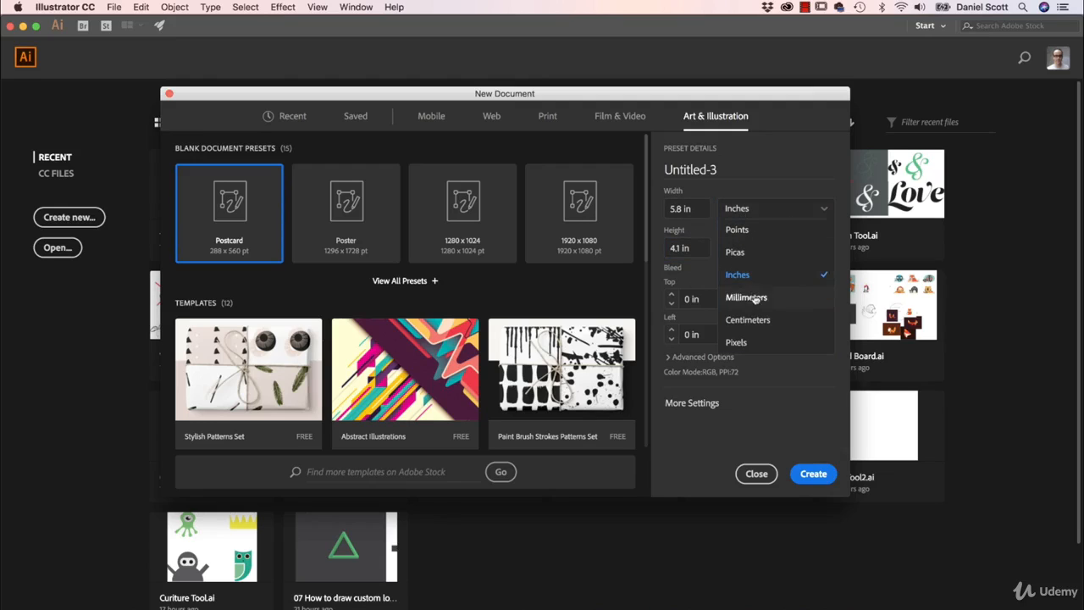
pyautogui.click(732, 296)
pyautogui.click(680, 209)
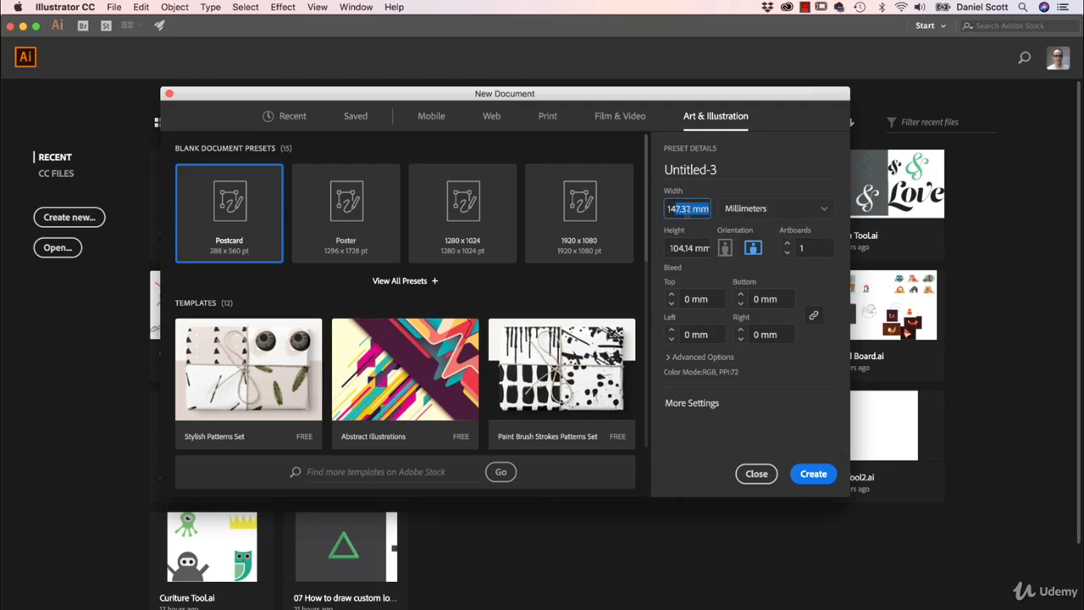
pyautogui.click(745, 210)
pyautogui.click(752, 275)
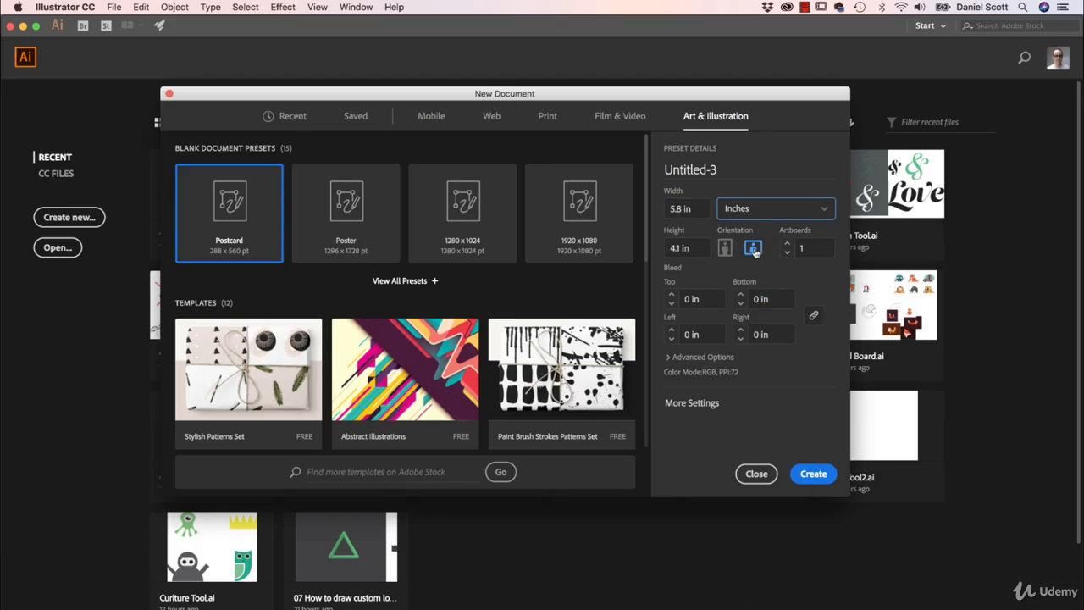
pyautogui.click(816, 474)
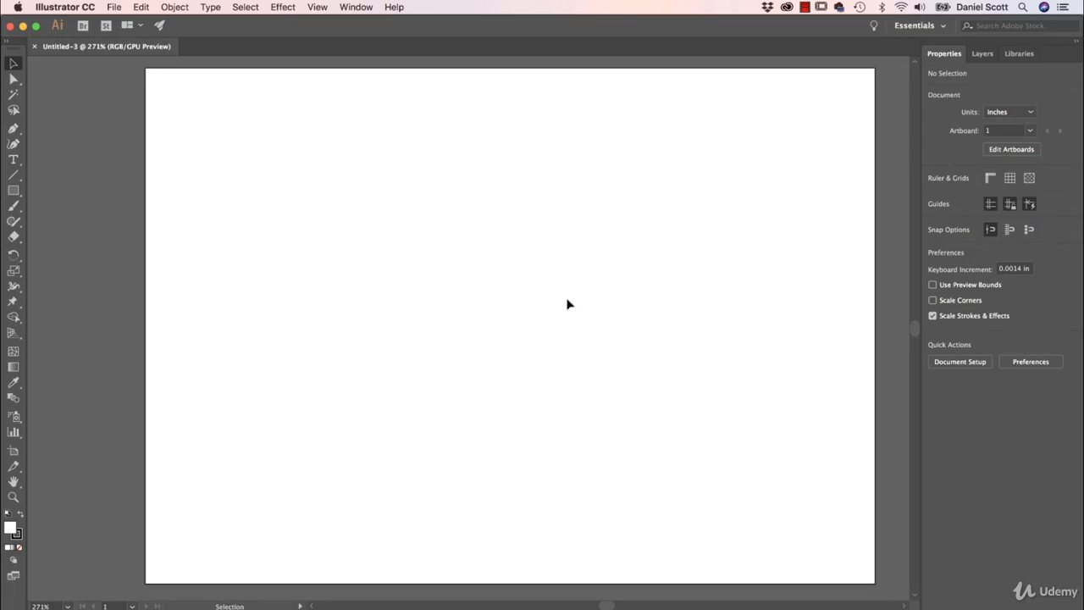
# Step: Activate the Rectangle tool and pick a blue fill, hex 0089D4, using the RGB color mixer
pyautogui.click(13, 191)
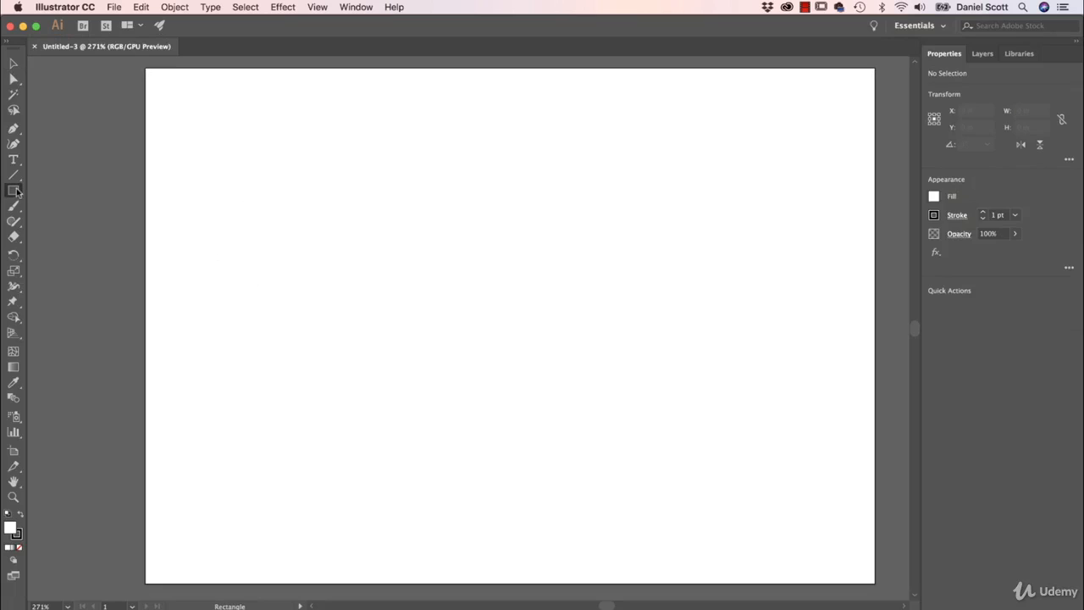
pyautogui.click(934, 196)
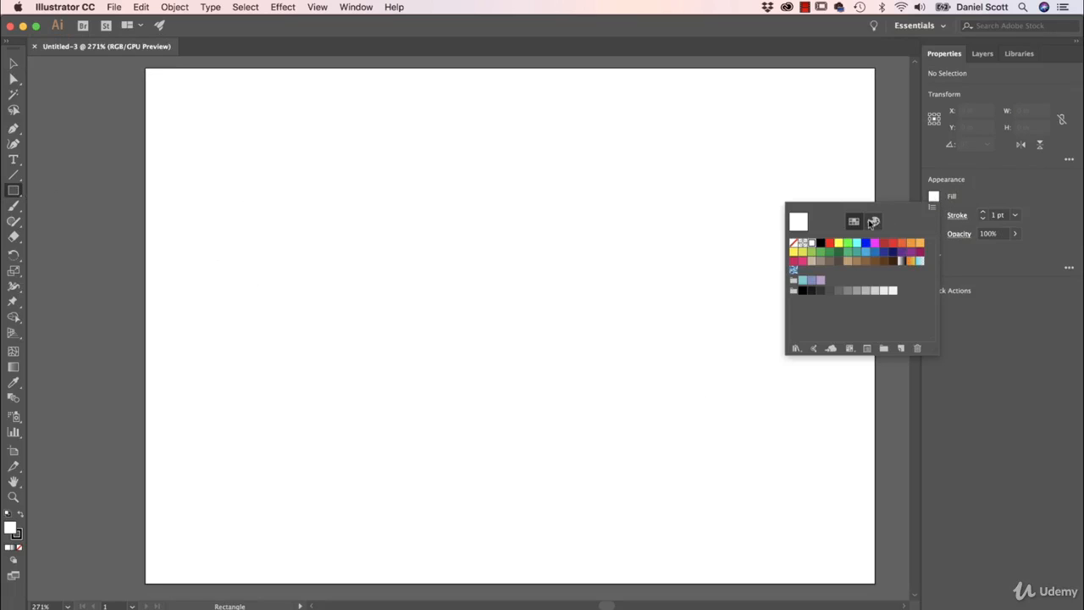
pyautogui.click(873, 222)
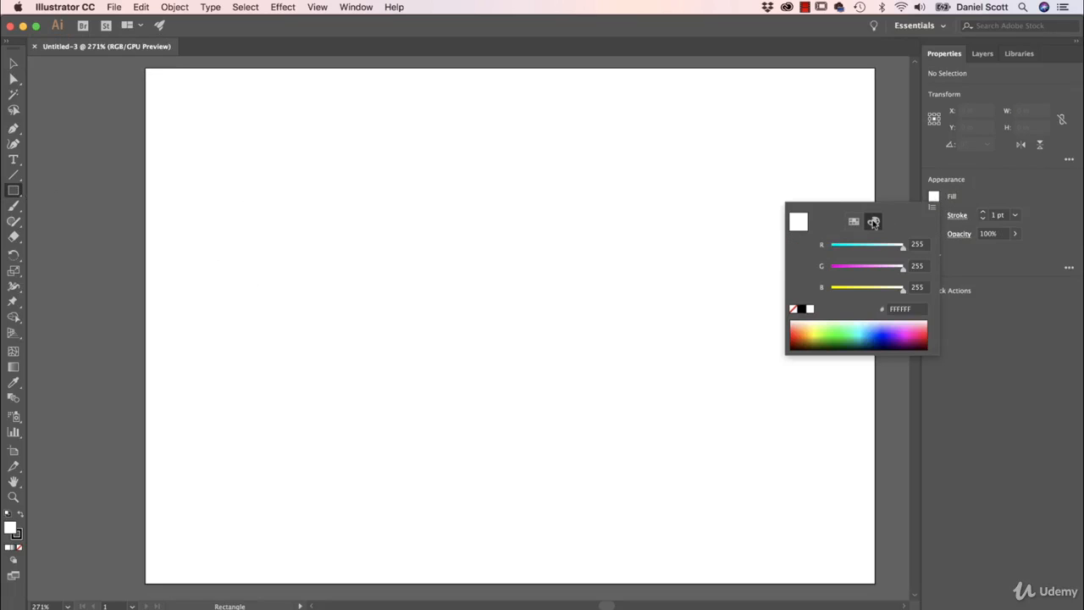
pyautogui.click(933, 208)
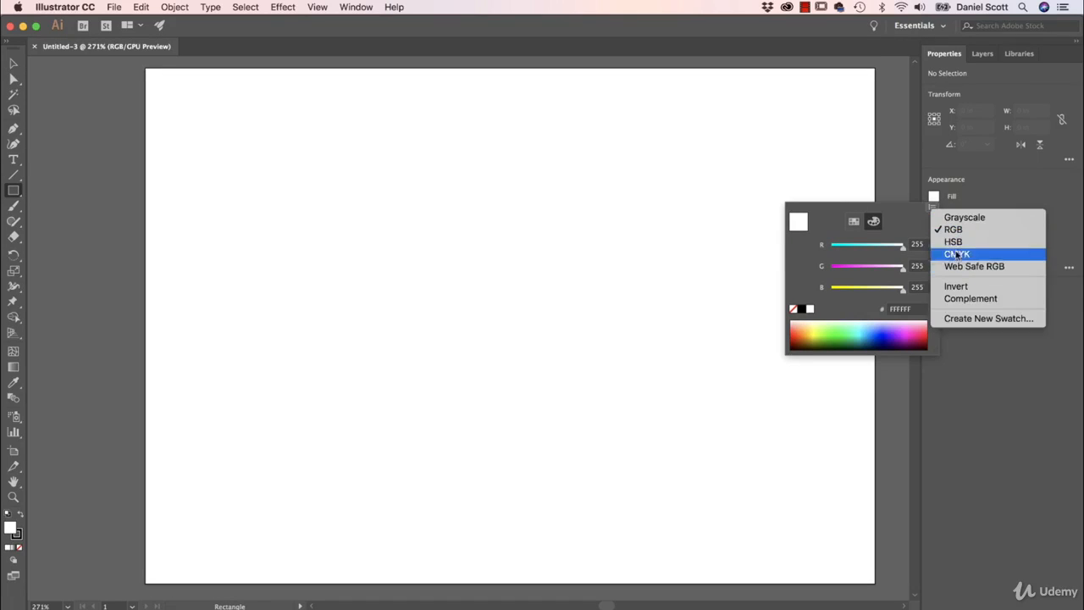
pyautogui.click(952, 230)
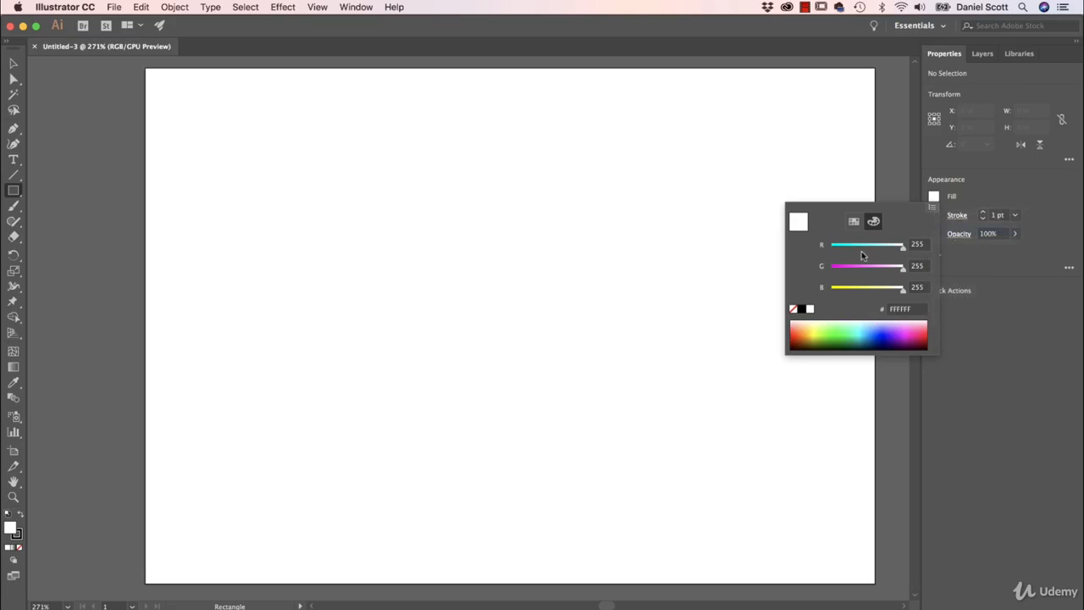
pyautogui.click(870, 334)
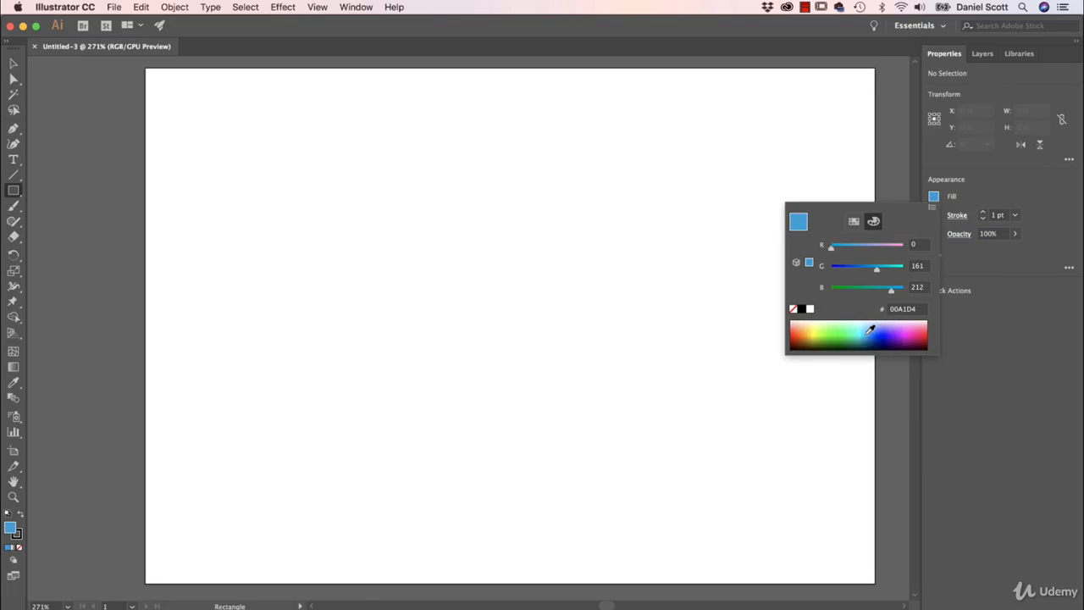
pyautogui.moveTo(869, 331); pyautogui.dragTo(870, 331)
pyautogui.click(281, 176)
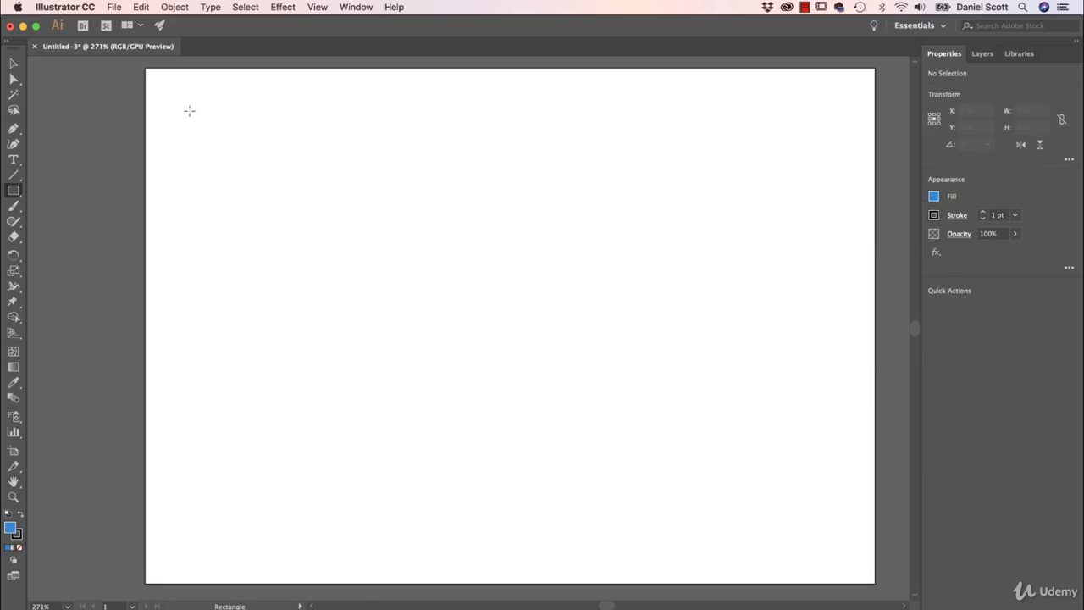
# Step: Draw a 5.8 by 4.1 in rectangle covering the whole artboard and remove its stroke
pyautogui.moveTo(144, 67); pyautogui.dragTo(688, 419)
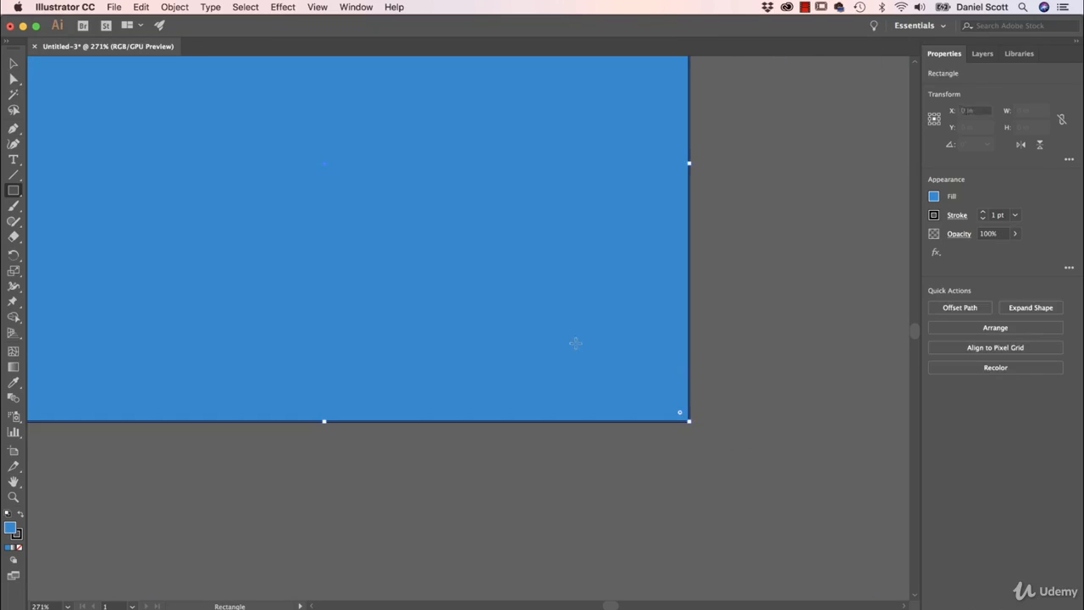
pyautogui.moveTo(573, 341)
pyautogui.mouseDown()
pyautogui.moveTo(632, 334)
pyautogui.moveTo(702, 385)
pyautogui.moveTo(677, 349)
pyautogui.mouseUp()
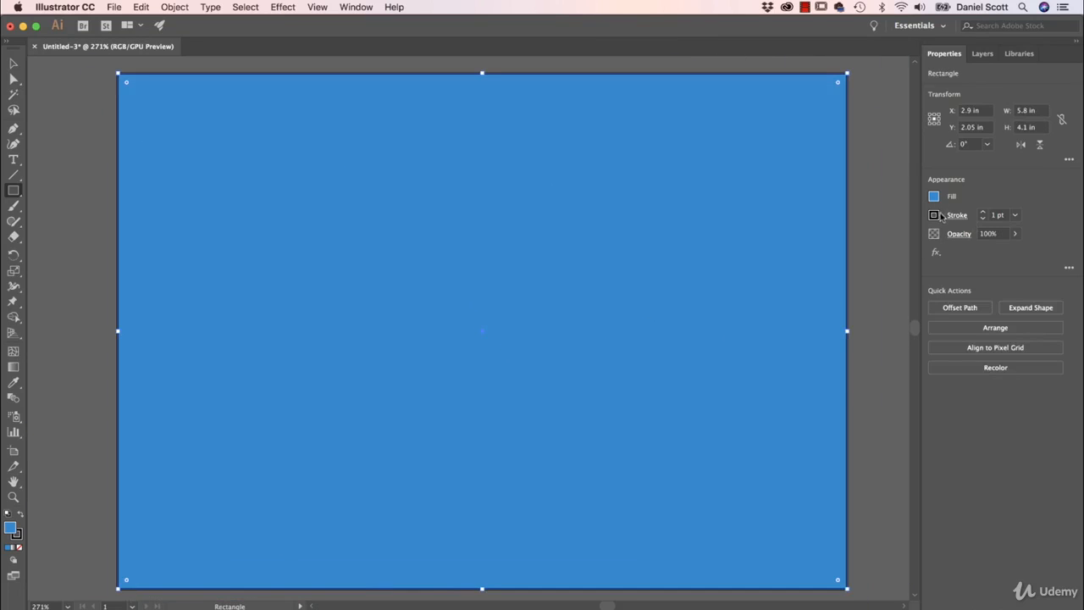
pyautogui.click(933, 214)
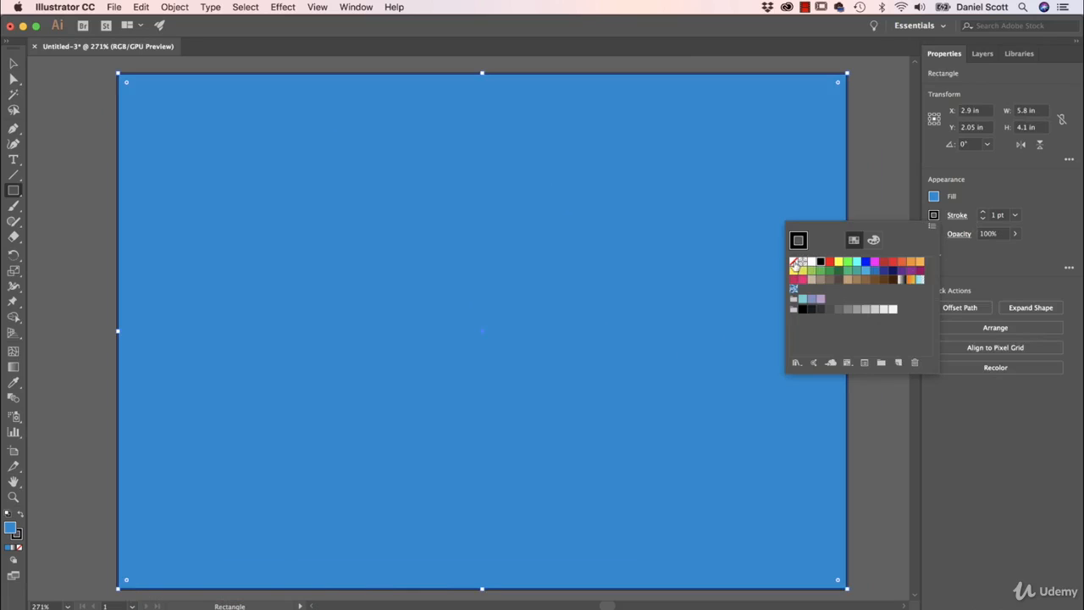
pyautogui.click(793, 262)
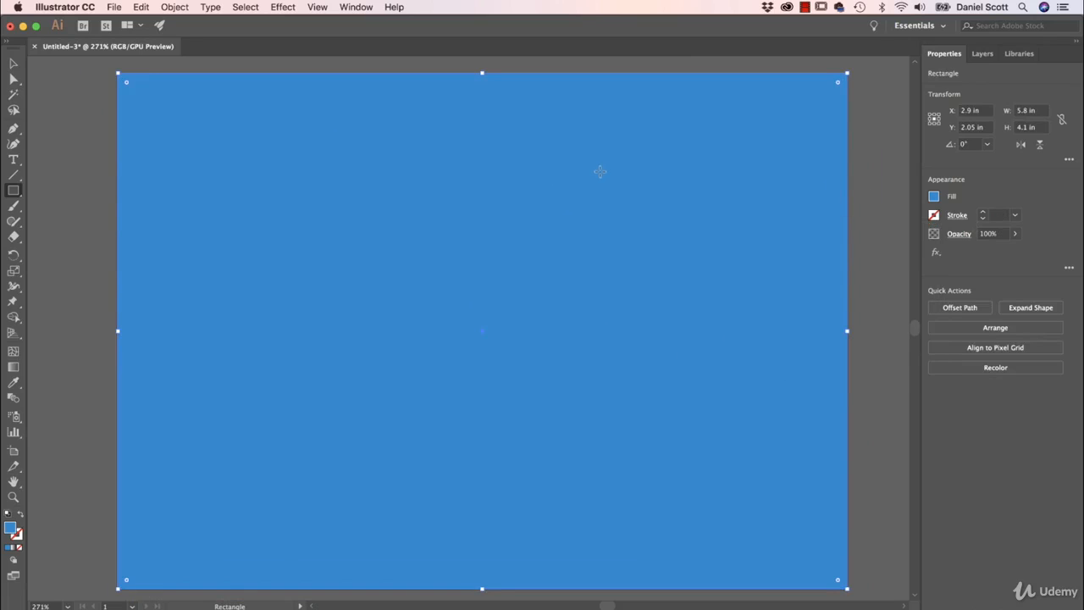
# Step: Darken the rectangle's blue fill by lowering its RGB blue value to 177
pyautogui.click(515, 199)
pyautogui.click(44, 157)
pyautogui.press('v')
pyautogui.click(933, 197)
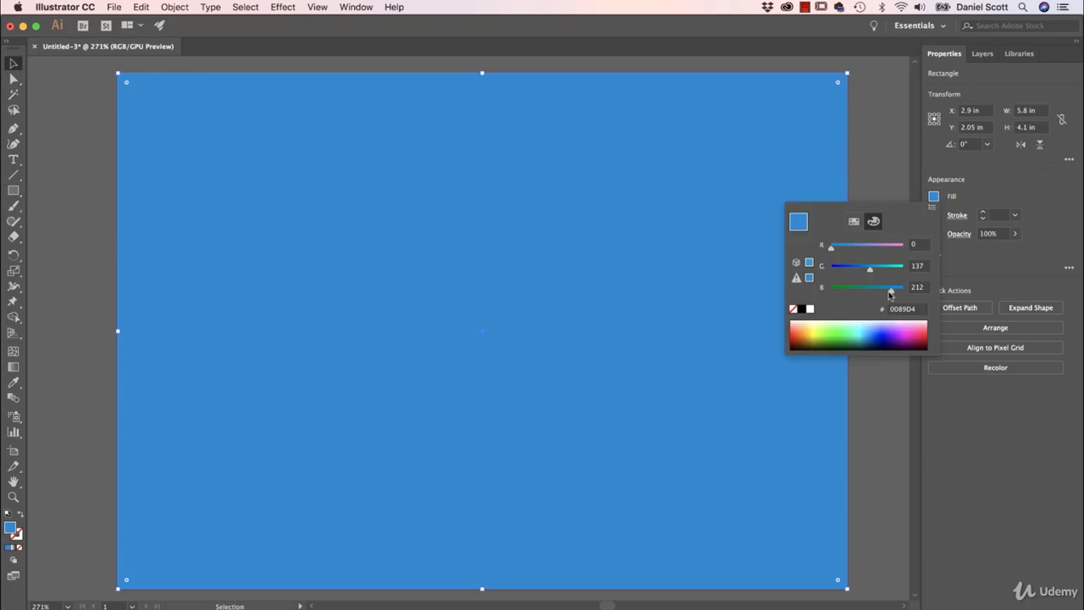
pyautogui.moveTo(890, 293); pyautogui.dragTo(881, 293)
pyautogui.click(873, 156)
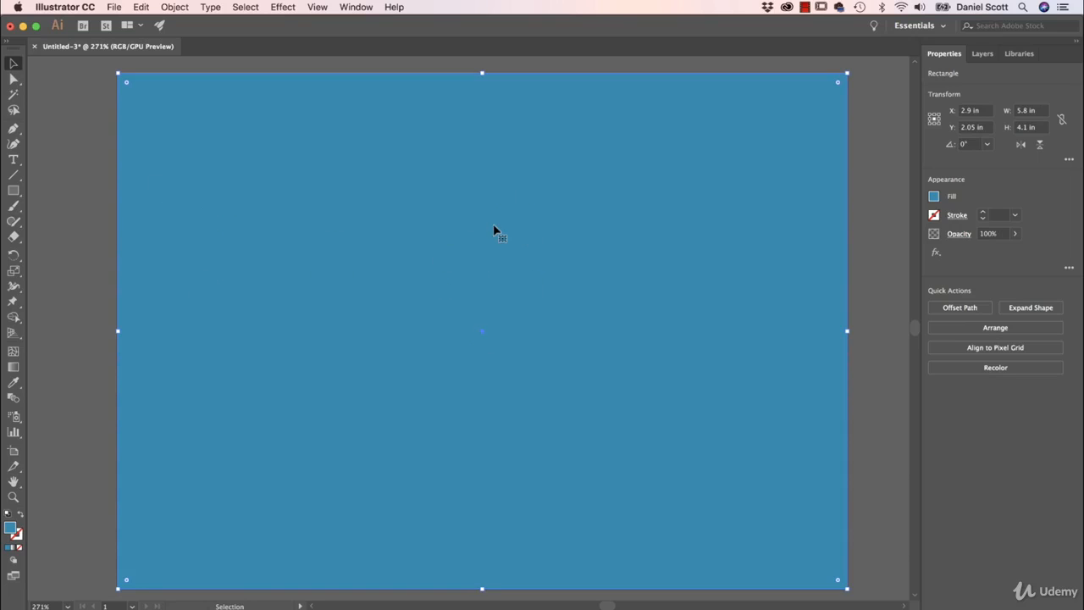
# Step: Duplicate the blue rectangle with an offset down and to the right, and fill the copy with a dark gray swatch
pyautogui.moveTo(418, 237); pyautogui.dragTo(750, 278)
pyautogui.click(934, 196)
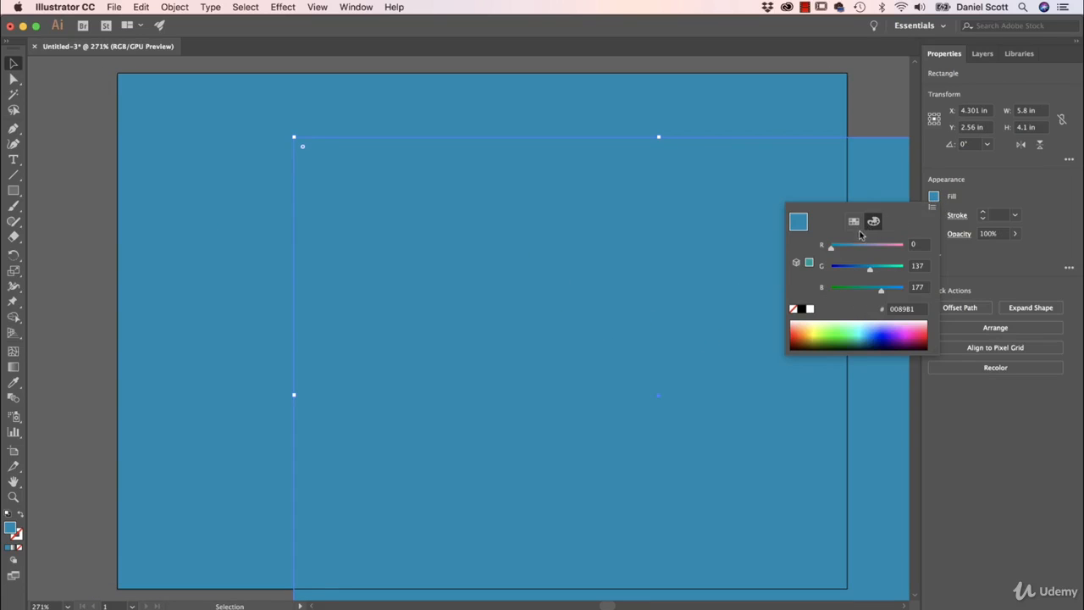
pyautogui.click(854, 221)
pyautogui.click(829, 290)
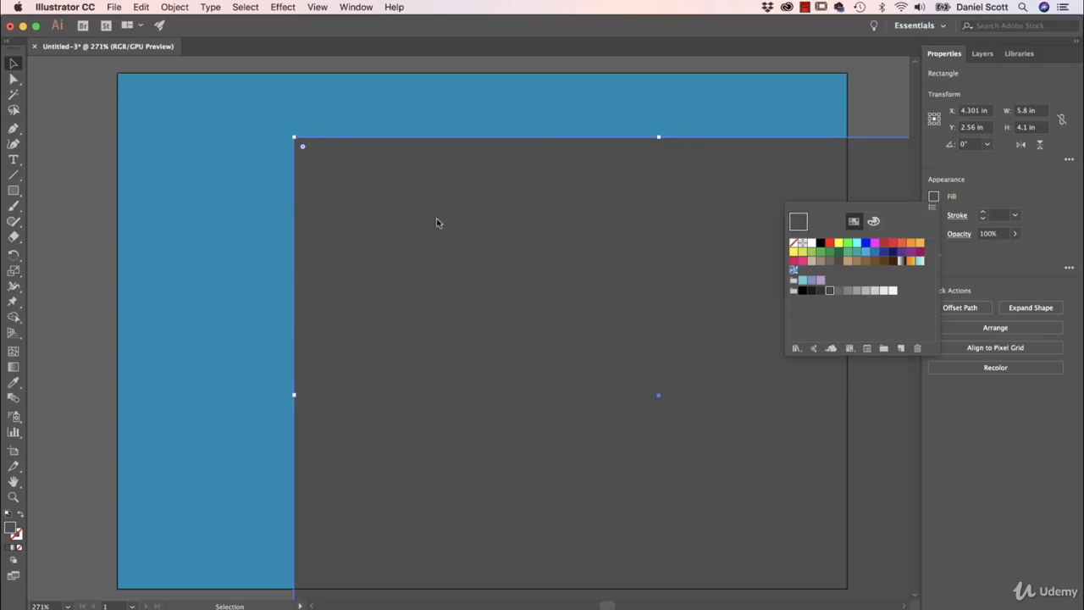
pyautogui.click(853, 113)
pyautogui.moveTo(786, 200); pyautogui.dragTo(712, 168)
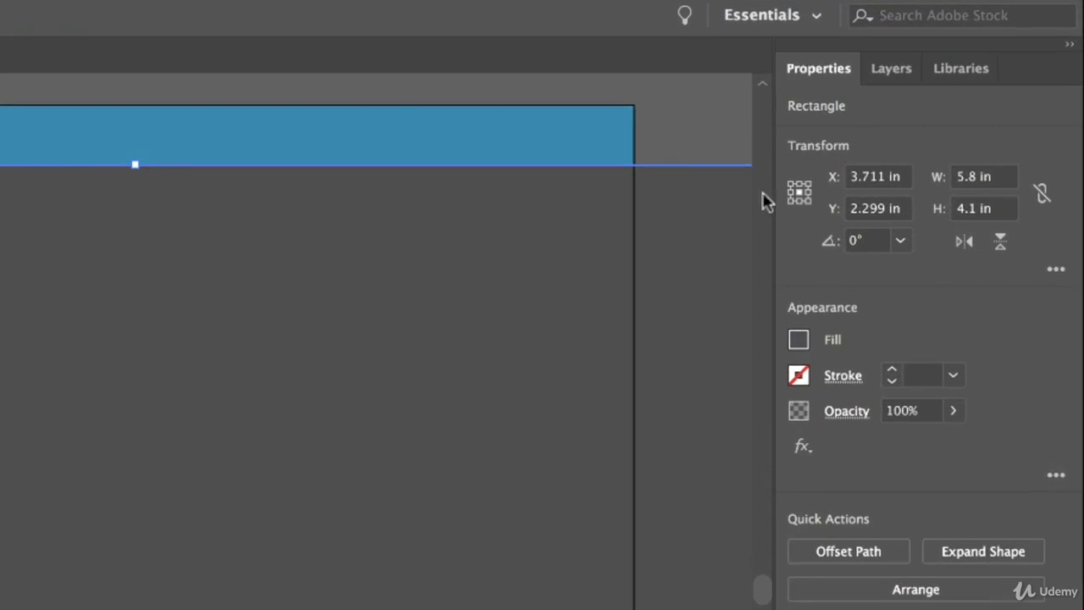
# Step: Reduce the gray rectangle's width to a third (5.8 in/3), keeping its height, and align it with the artboard's left edge
pyautogui.click(1041, 194)
pyautogui.click(1043, 200)
pyautogui.click(986, 179)
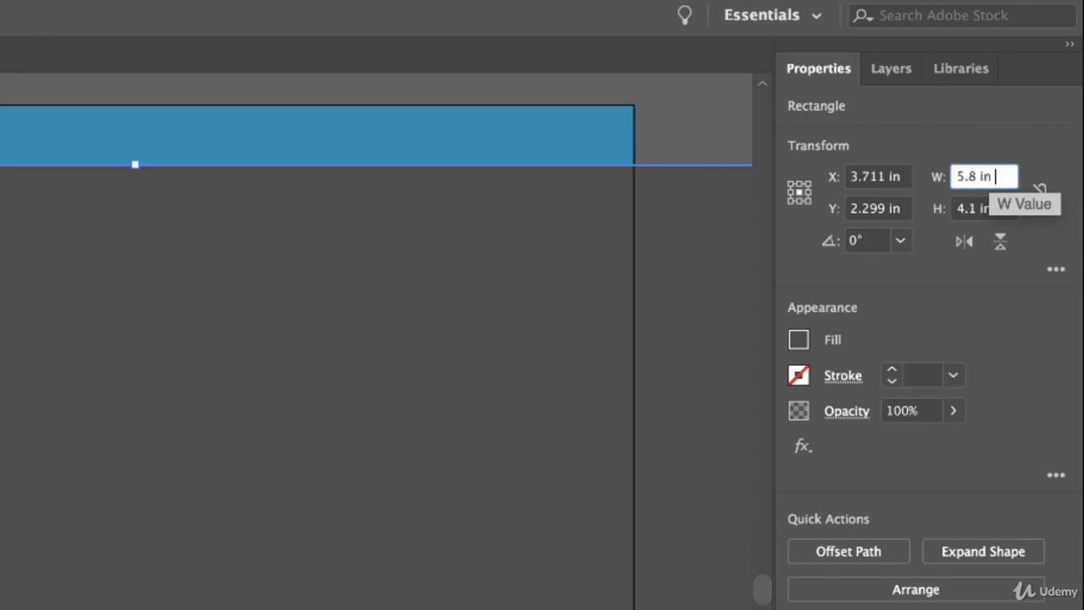
pyautogui.write('/3')
pyautogui.press('Return')
pyautogui.moveTo(629, 237); pyautogui.dragTo(287, 213)
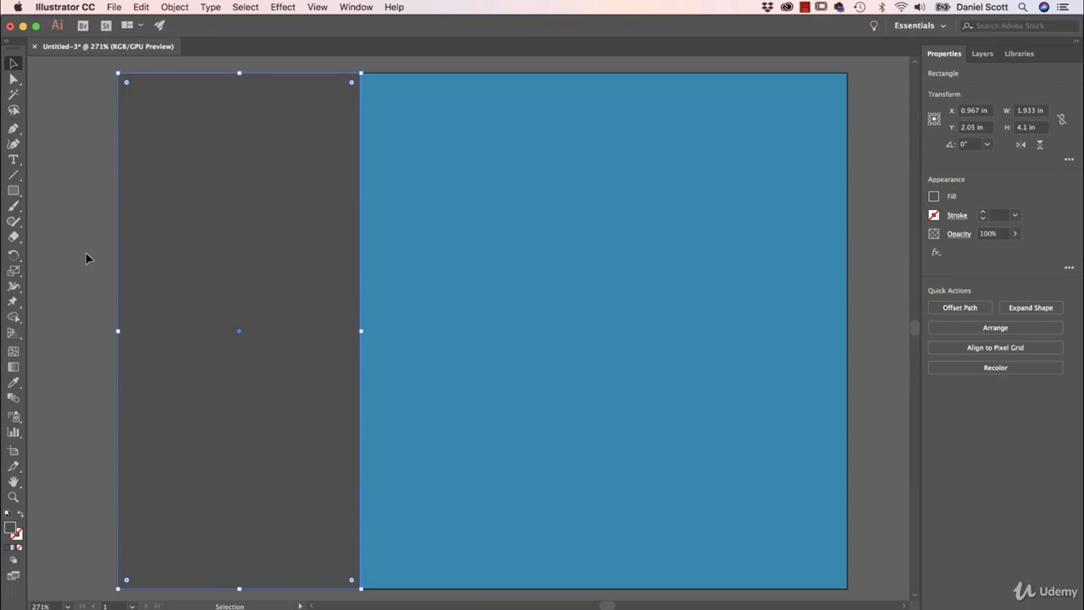
pyautogui.click(97, 284)
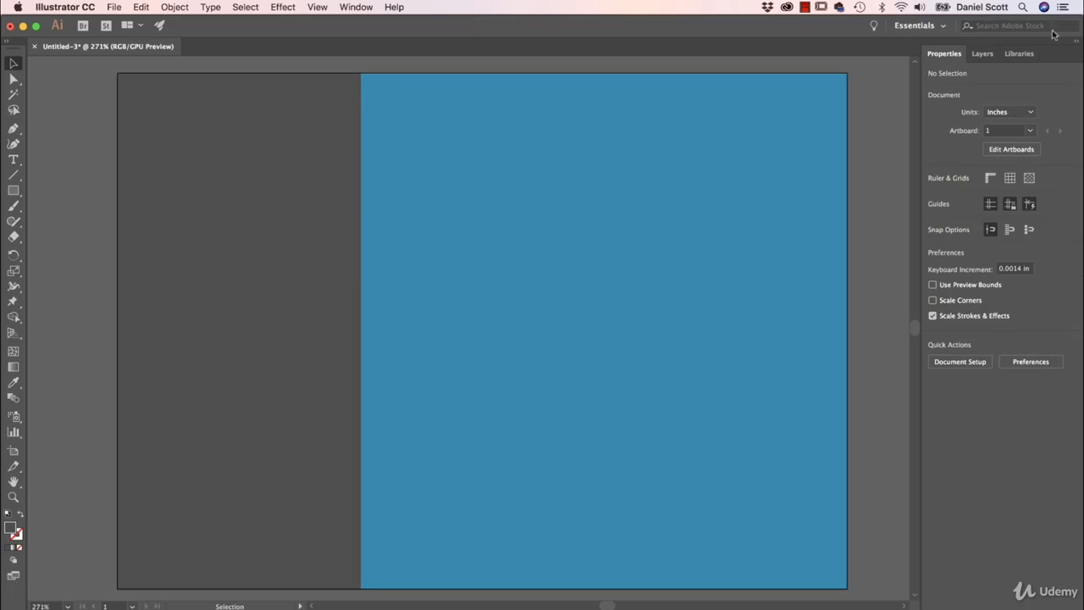
# Step: Rename and lock the existing layer as BACKGROUND and add a new layer above it
pyautogui.click(982, 53)
pyautogui.doubleClick(998, 74)
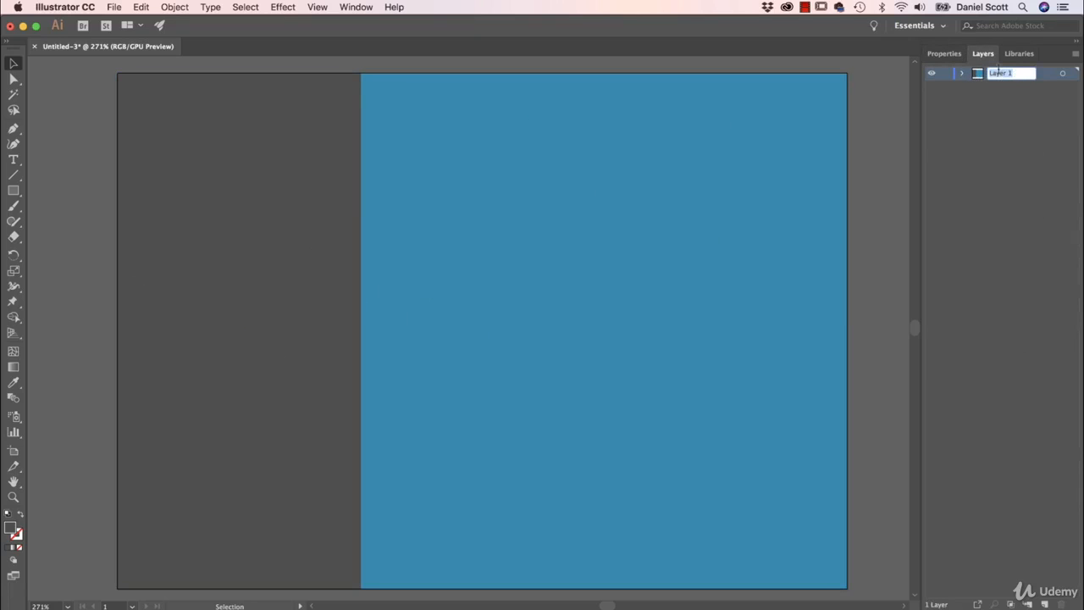
pyautogui.write('BACKGROUND')
pyautogui.press('Return')
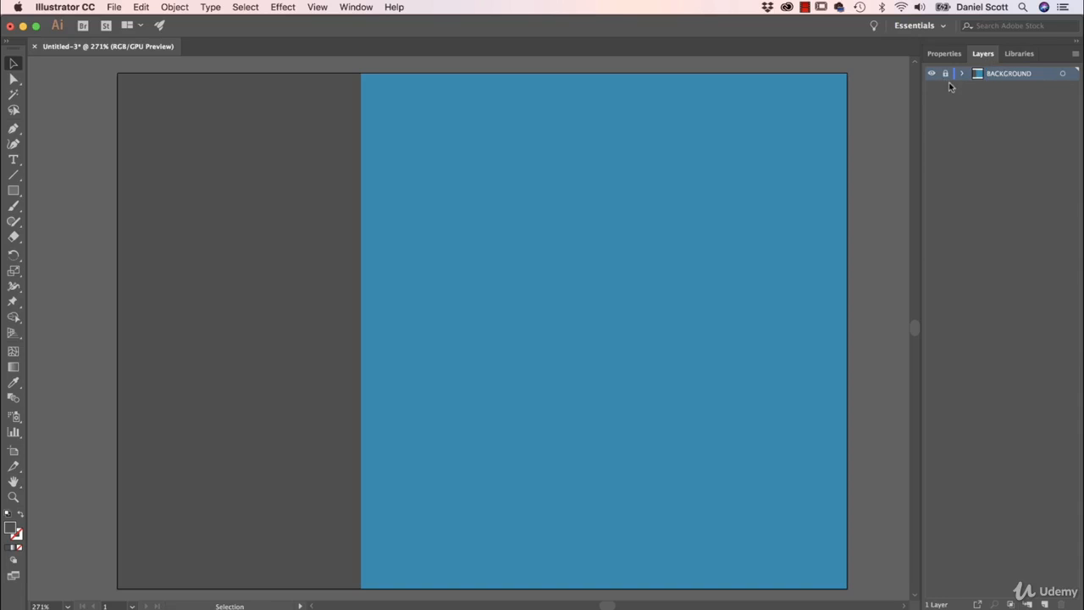
pyautogui.click(1044, 604)
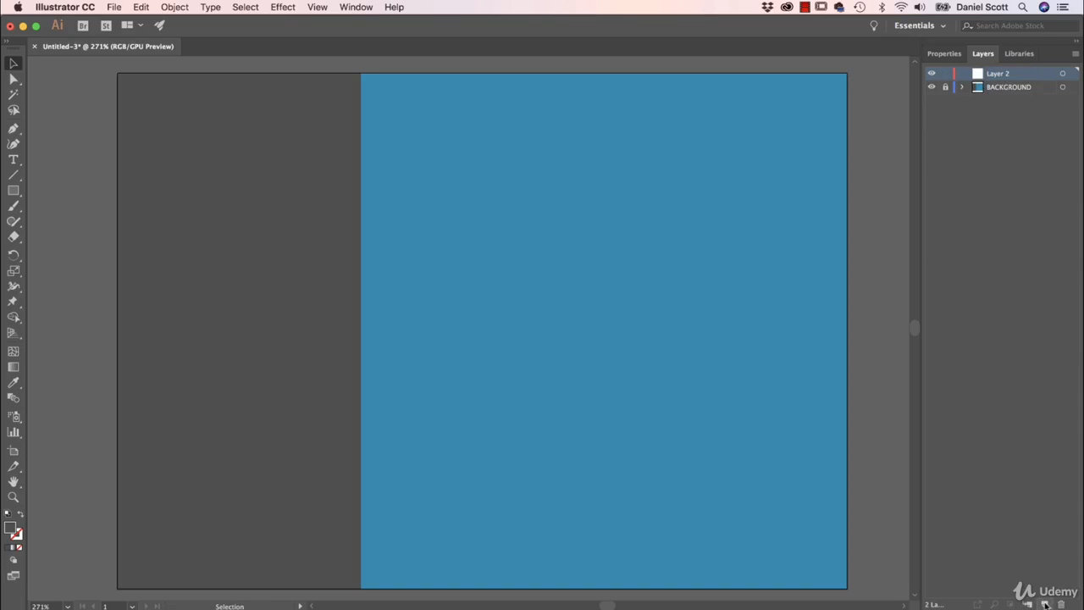
# Step: Rename the new layer above BACKGROUND as TYPE
pyautogui.doubleClick(996, 74)
pyautogui.write('TYPE')
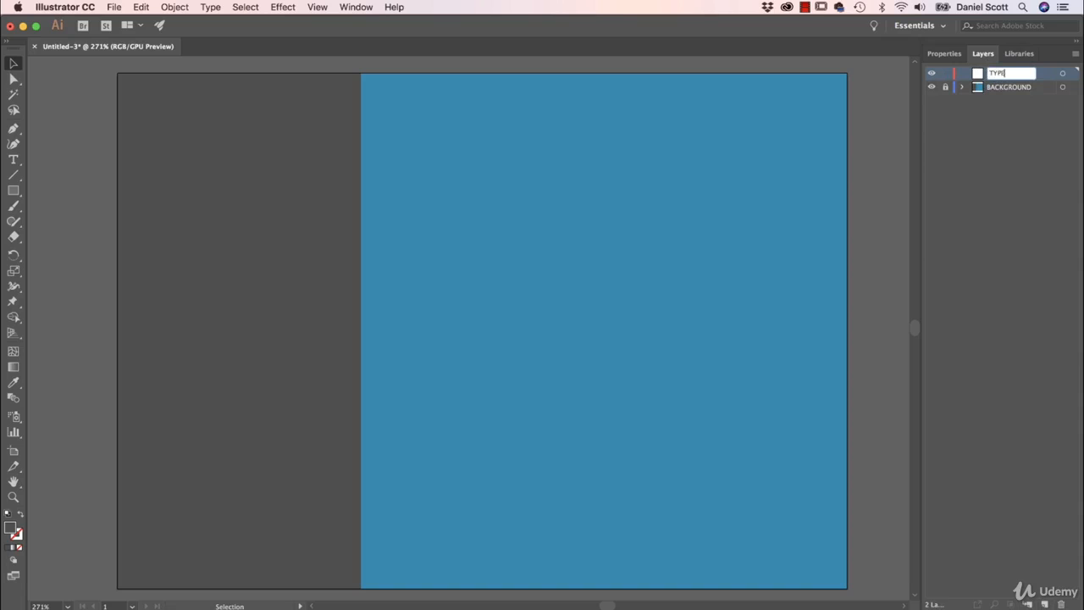
pyautogui.press('Return')
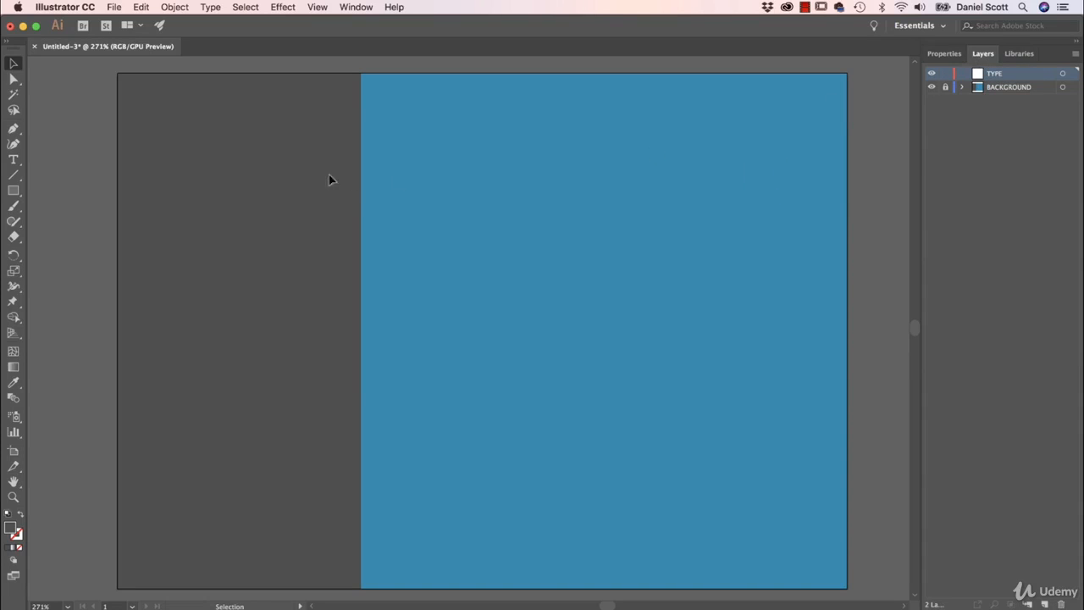
# Step: Add a point-type line in the upper blue area reading "A BOX THAT JUST KEEPS ON GOING SADLKFJASL;DKFJ;LSAKJ F;"
pyautogui.click(15, 162)
pyautogui.click(458, 178)
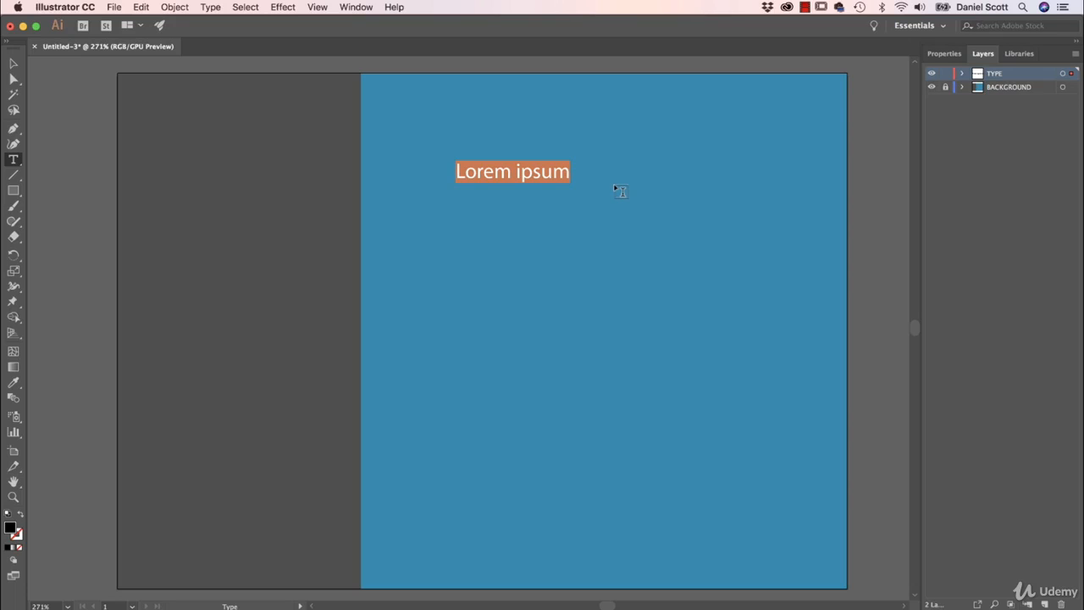
pyautogui.write('A BOX TH')
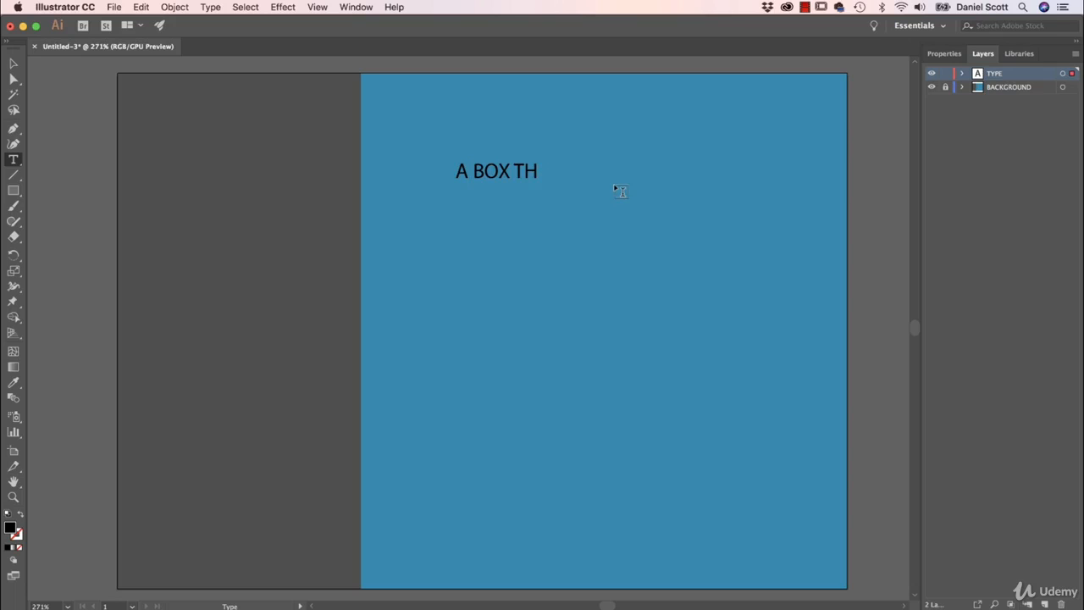
pyautogui.write('AT JUST KEEP')
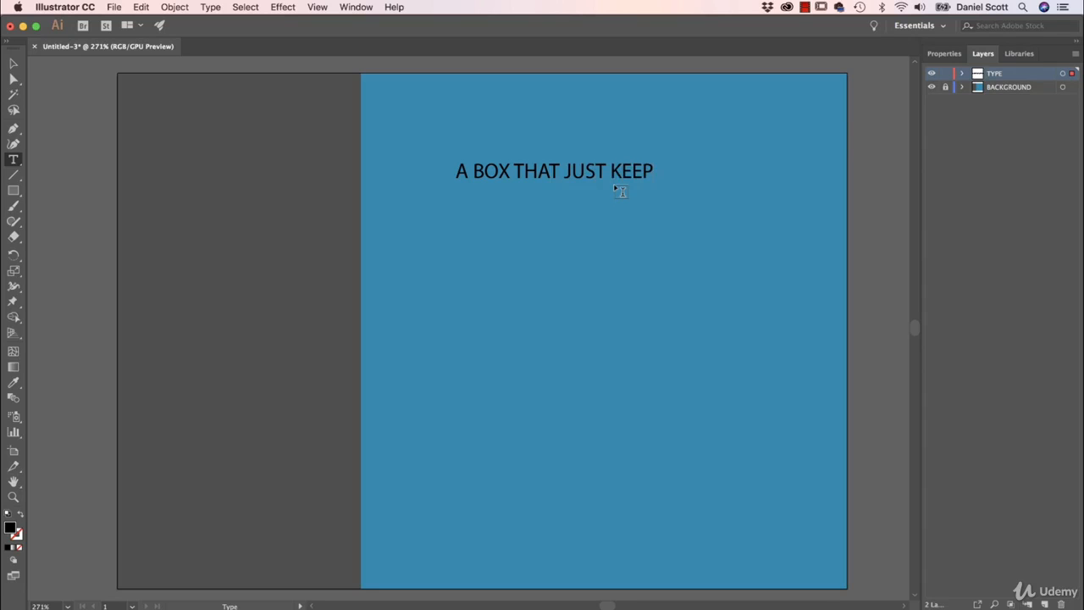
pyautogui.write('S ON GOING SADLKFJASL;DKFJ;LSAKJ F;')
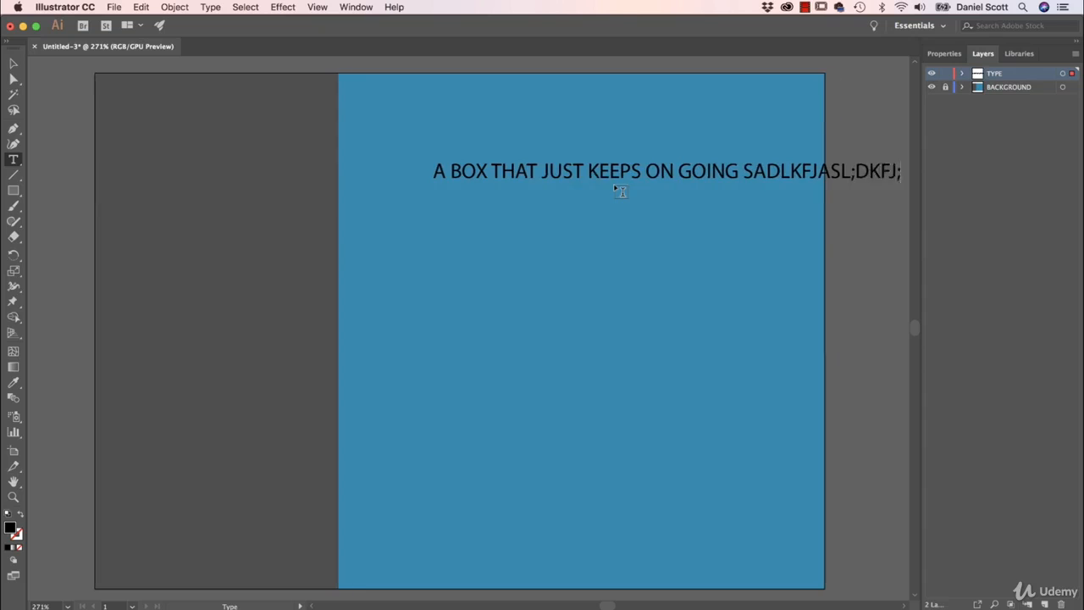
pyautogui.tripleClick(467, 169)
pyautogui.press('Escape')
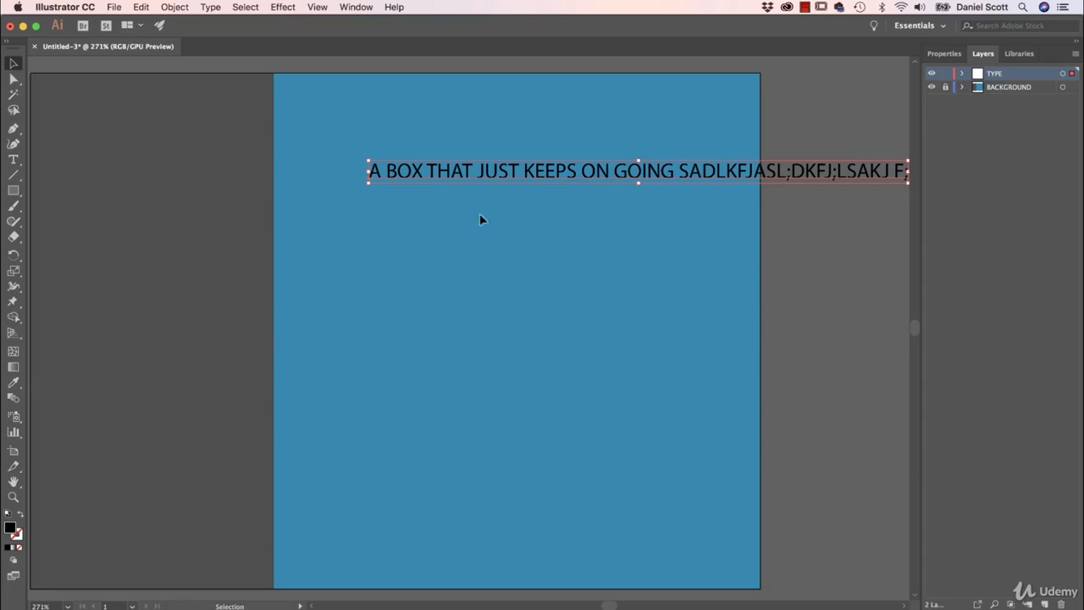
# Step: Add an area-type box of placeholder text low in the blue area and a point-type line "SDFASDFASDFASDFASD" under the first line
pyautogui.click(13, 159)
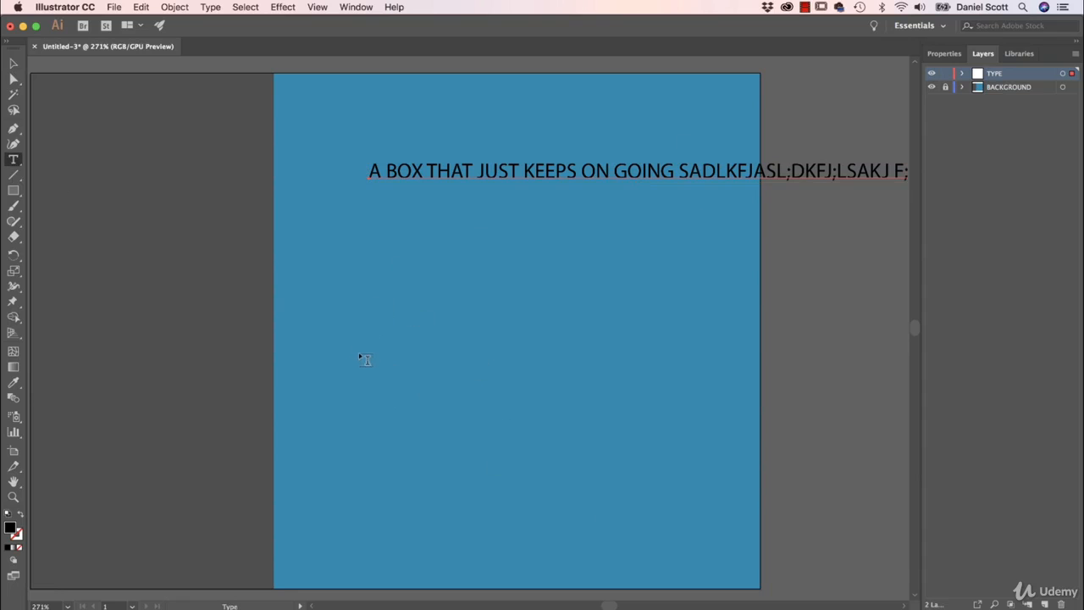
pyautogui.moveTo(360, 354); pyautogui.dragTo(723, 554)
pyautogui.click(370, 205)
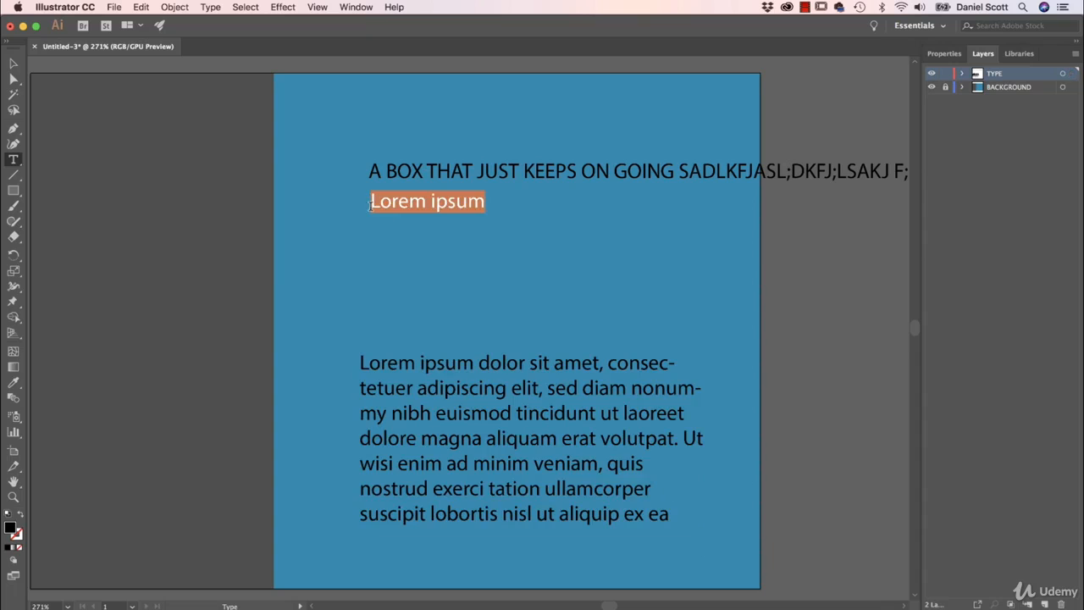
pyautogui.write('SDFASDFASDFASDFASD')
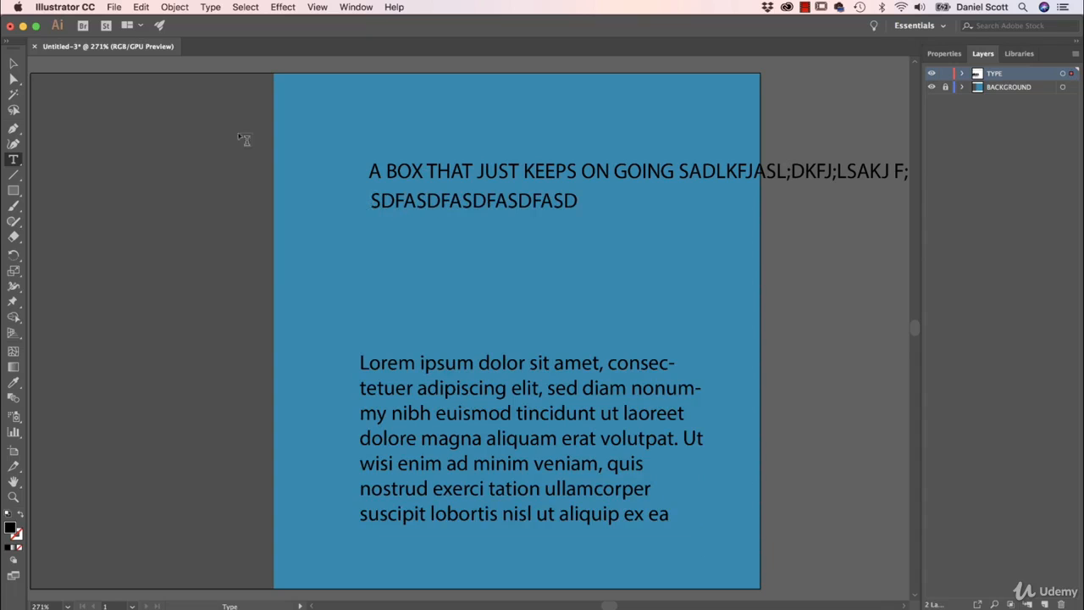
# Step: Make the placeholder paragraph's text box slightly narrower so its text reflows
pyautogui.click(14, 64)
pyautogui.click(498, 455)
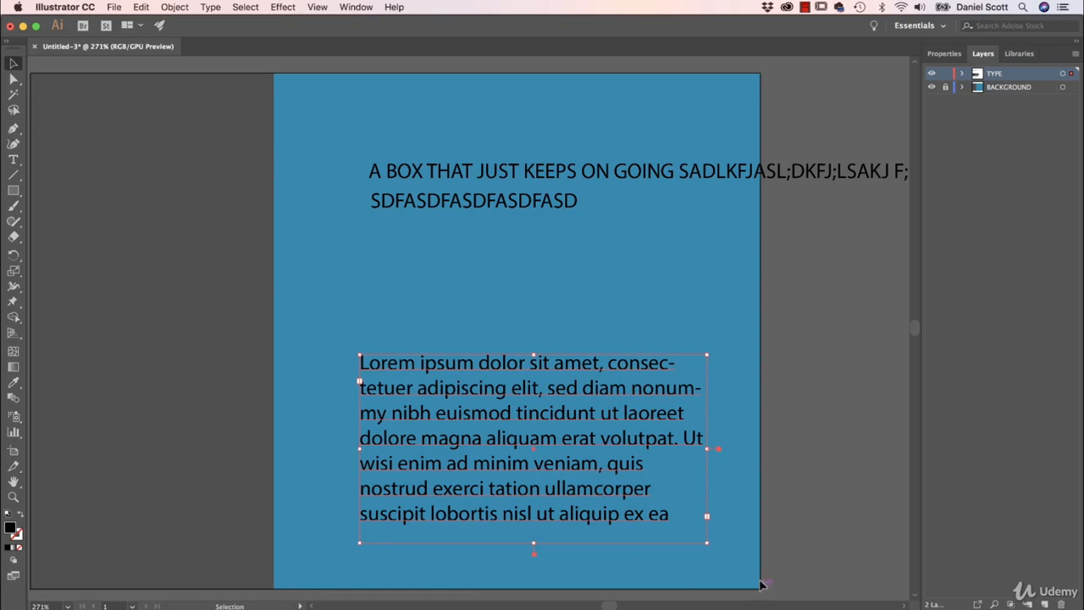
pyautogui.moveTo(708, 546)
pyautogui.mouseDown()
pyautogui.moveTo(702, 513)
pyautogui.moveTo(708, 537)
pyautogui.moveTo(684, 551)
pyautogui.moveTo(769, 555)
pyautogui.moveTo(666, 540)
pyautogui.moveTo(696, 547)
pyautogui.mouseUp()
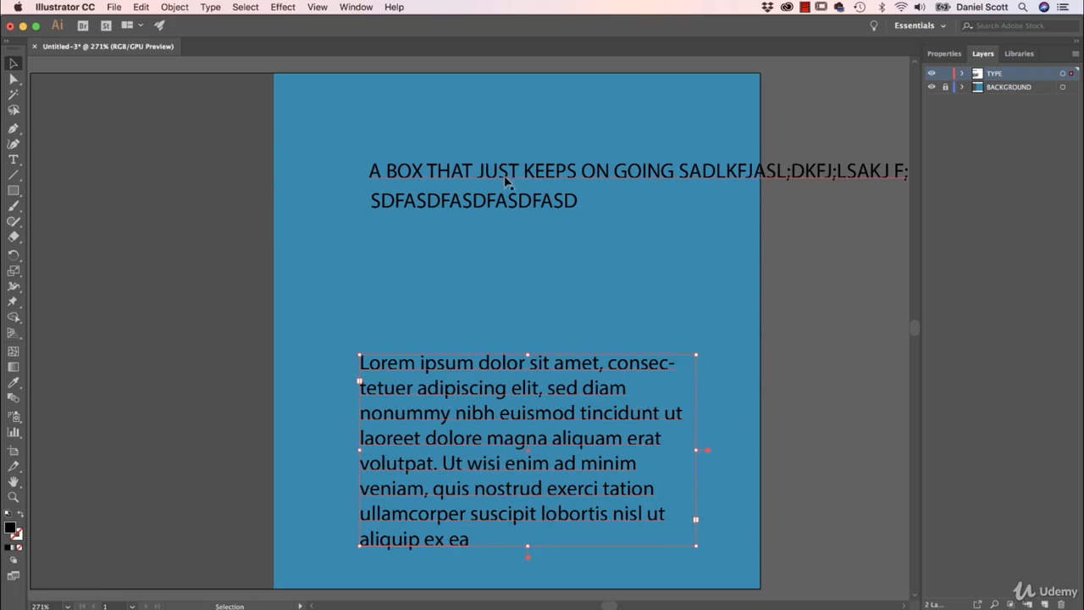
# Step: Try stretching the "SDFASDFASDFASDFASD" line by its bounding box, undo the scaling, and delete the line
pyautogui.click(516, 198)
pyautogui.moveTo(579, 213); pyautogui.dragTo(626, 267)
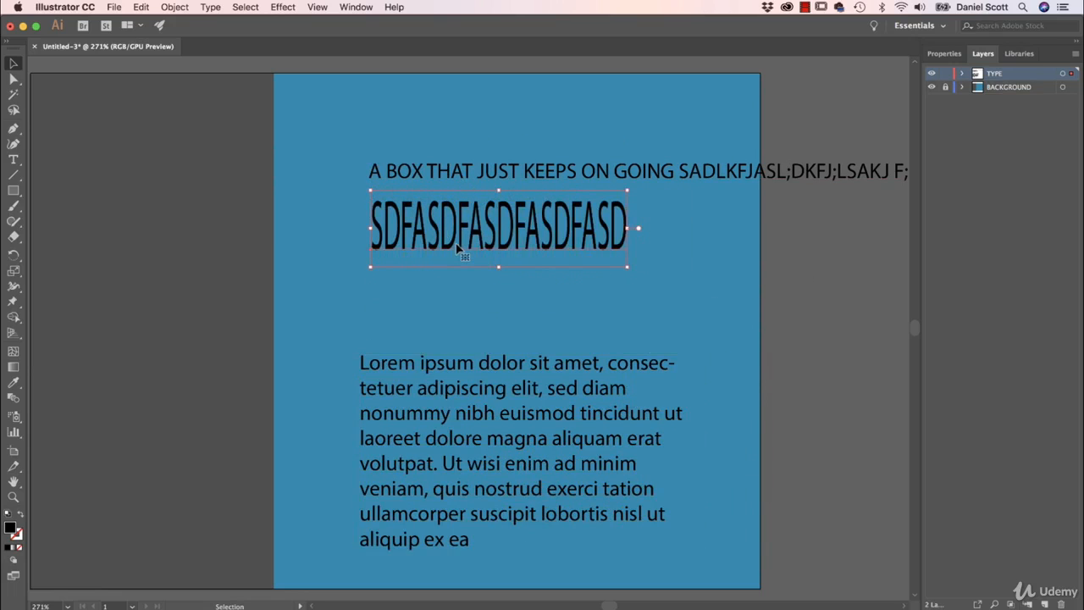
pyautogui.press('super+z')
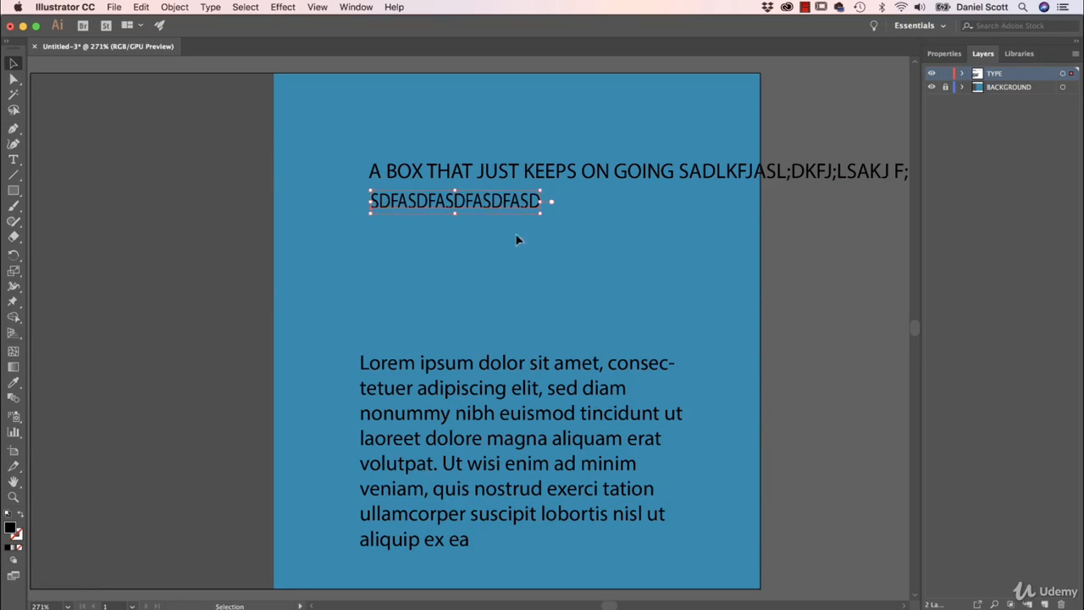
pyautogui.doubleClick(474, 201)
pyautogui.press('BackSpace')
# Step: Add a point-type line reading "I ADD SOME STUFF" just below the first line of text
pyautogui.click(13, 160)
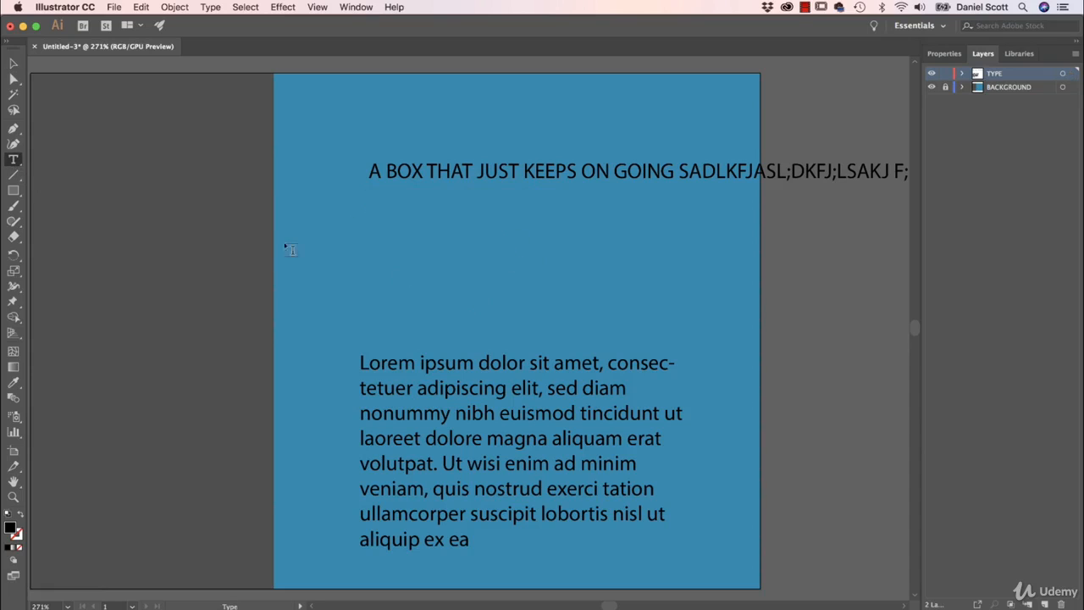
pyautogui.click(375, 222)
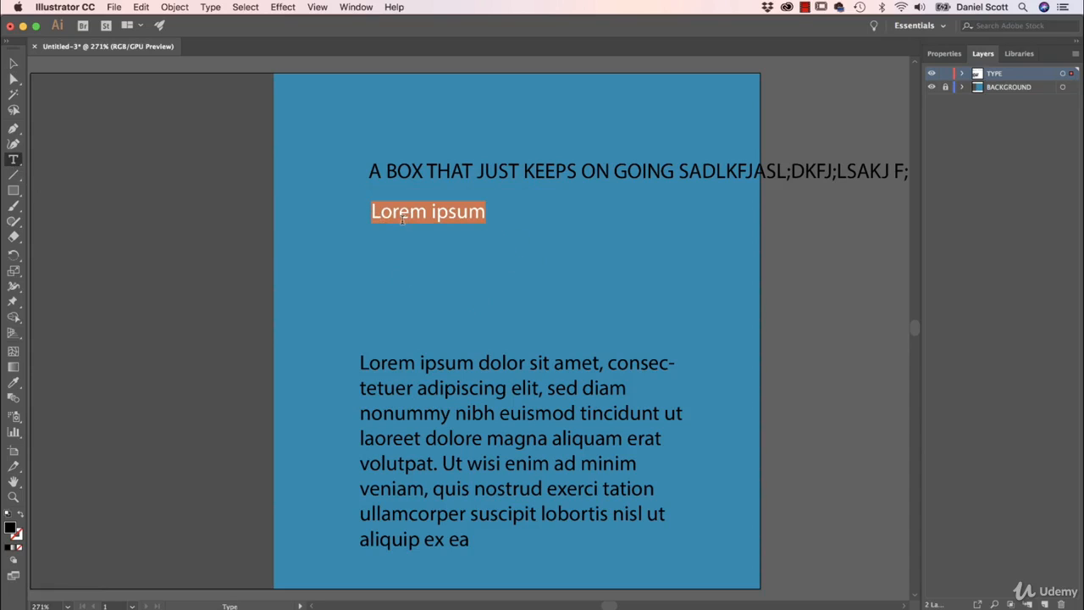
pyautogui.press('BackSpace')
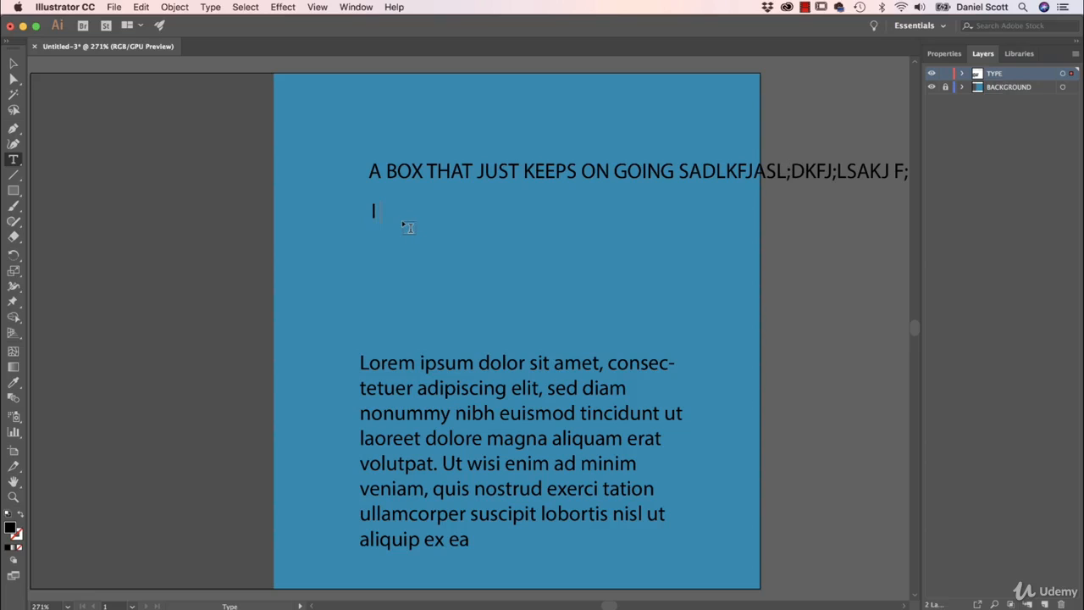
pyautogui.write('I ADD SOME STUFF')
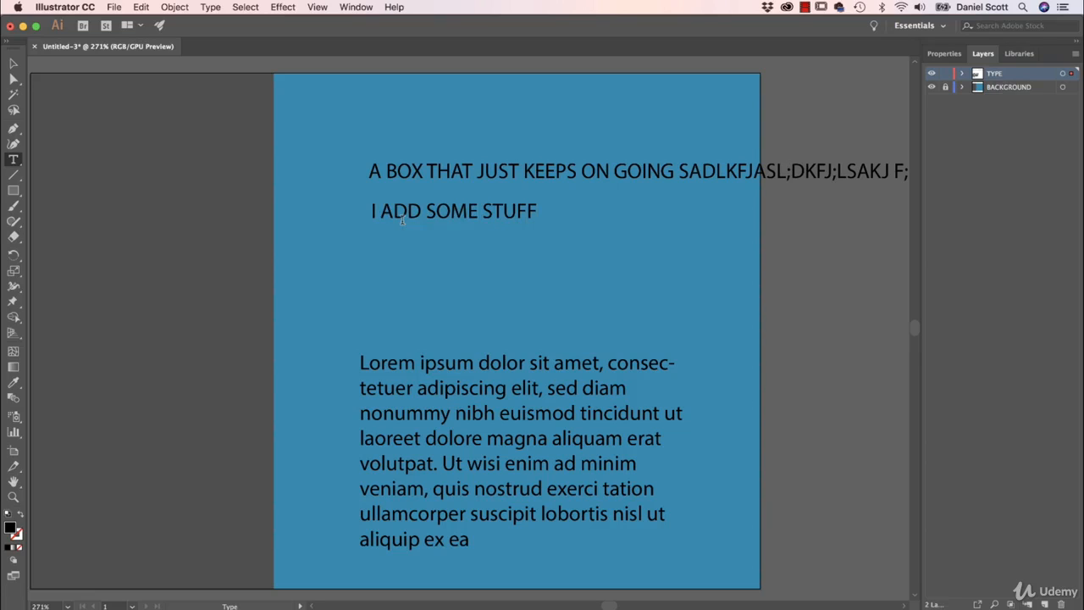
# Step: Set the "I ADD SOME STUFF" text to 27 pt and move it down clear of the line above
pyautogui.tripleClick(514, 212)
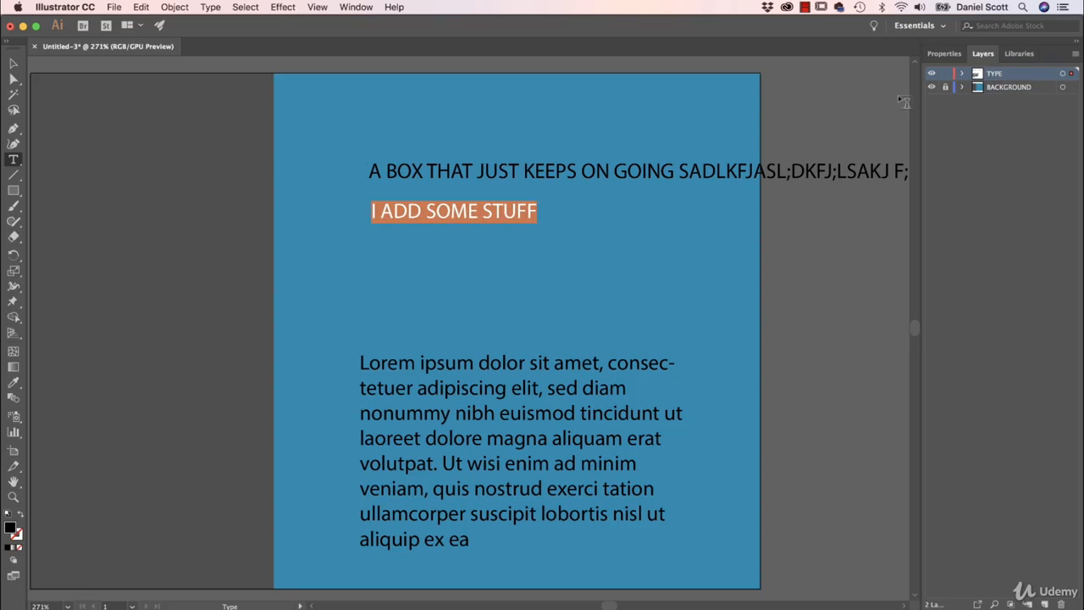
pyautogui.click(944, 54)
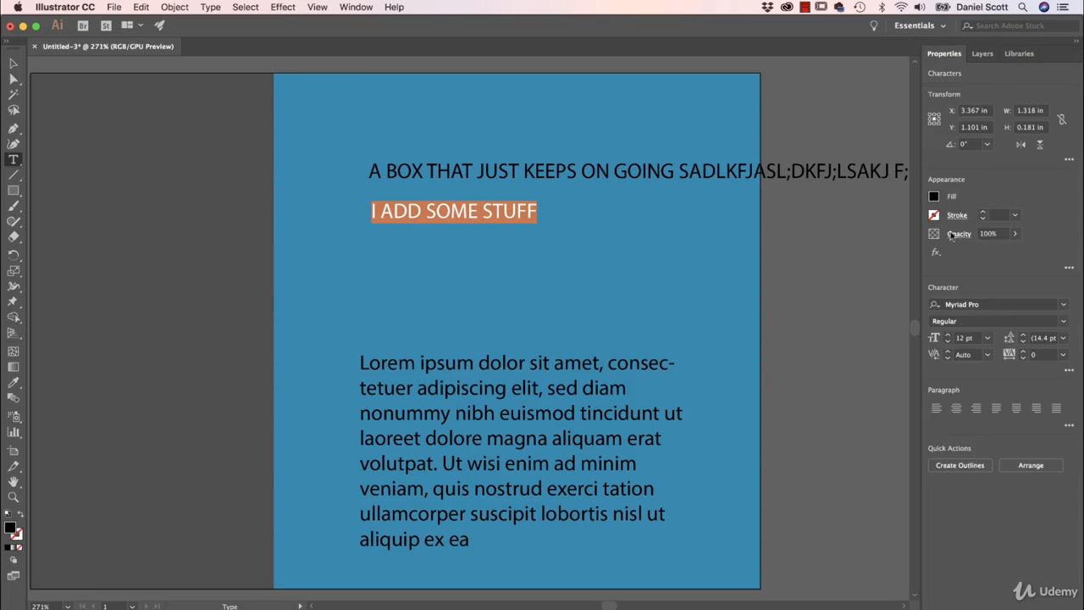
pyautogui.click(948, 335)
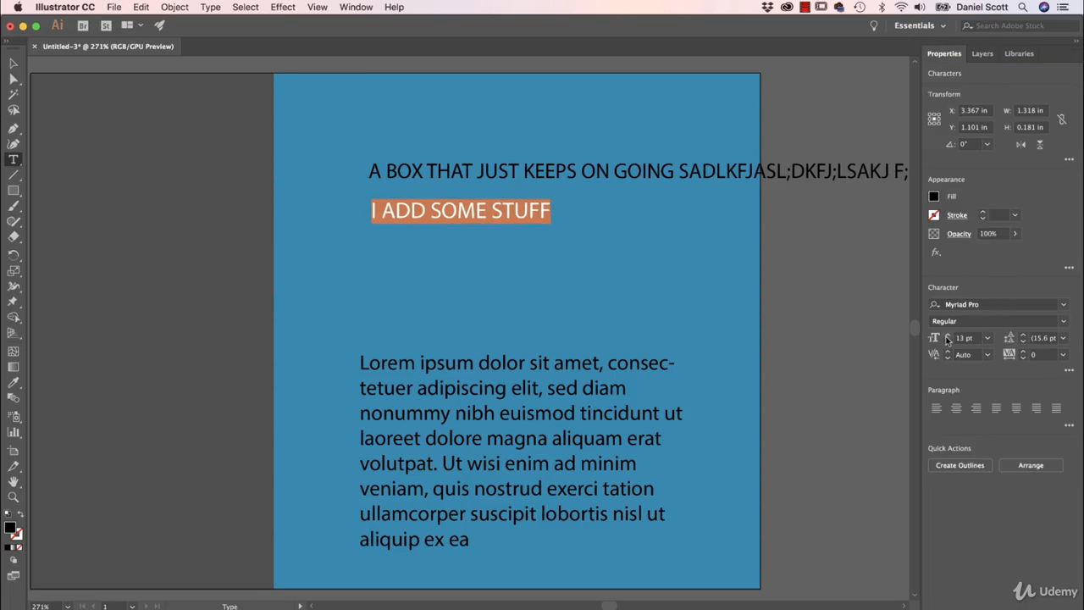
pyautogui.click(947, 336)
pyautogui.click(948, 336)
pyautogui.click(948, 335)
pyautogui.click(947, 335)
pyautogui.click(947, 335)
pyautogui.click(947, 335)
pyautogui.click(947, 336)
pyautogui.click(947, 335)
pyautogui.click(947, 335)
pyautogui.click(947, 336)
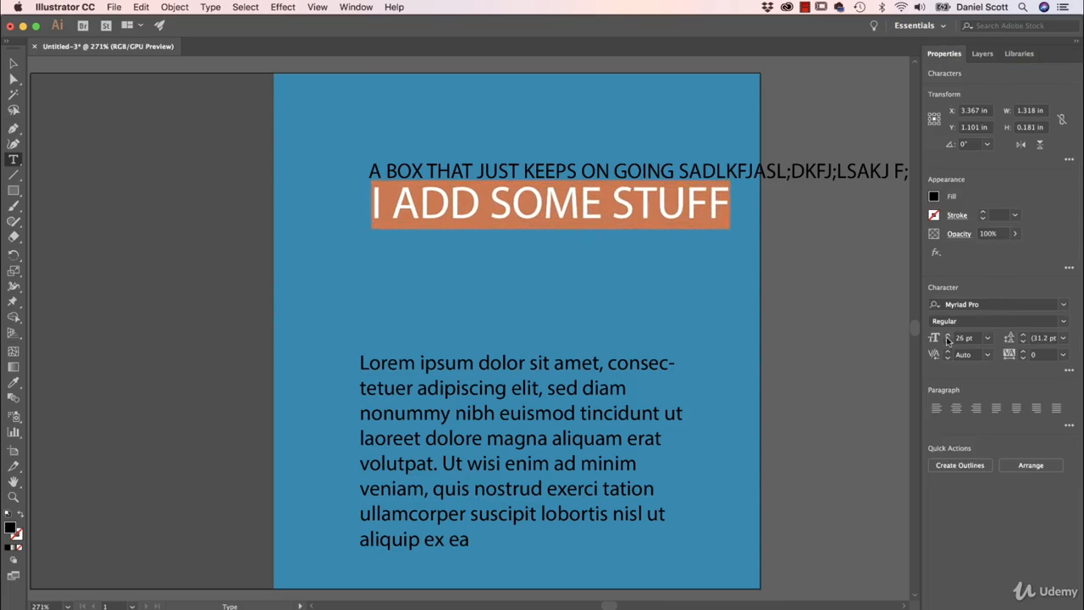
pyautogui.click(947, 335)
pyautogui.click(13, 63)
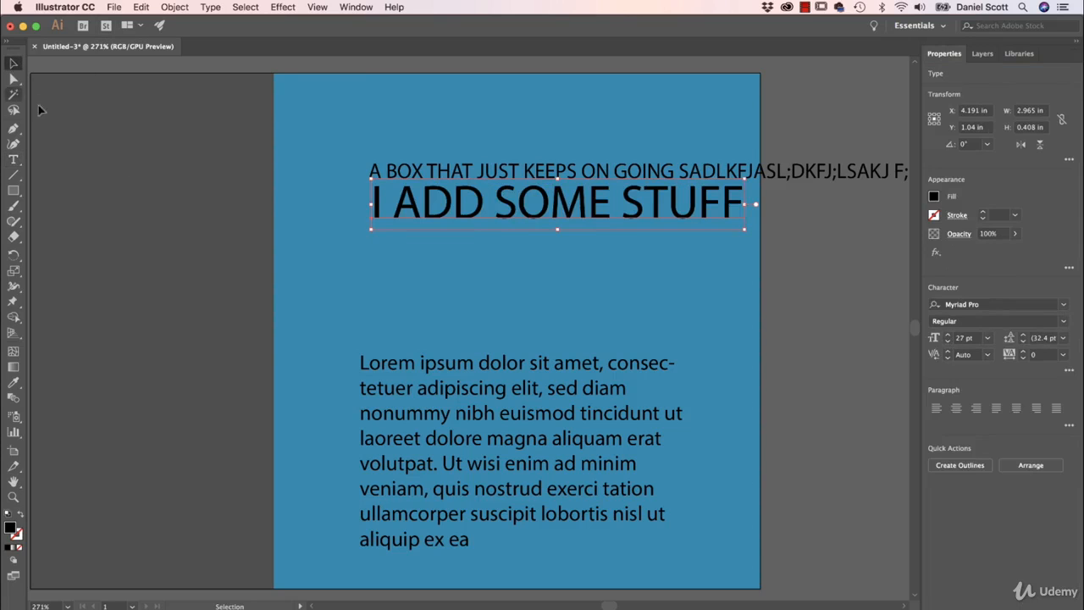
pyautogui.moveTo(682, 211); pyautogui.dragTo(686, 232)
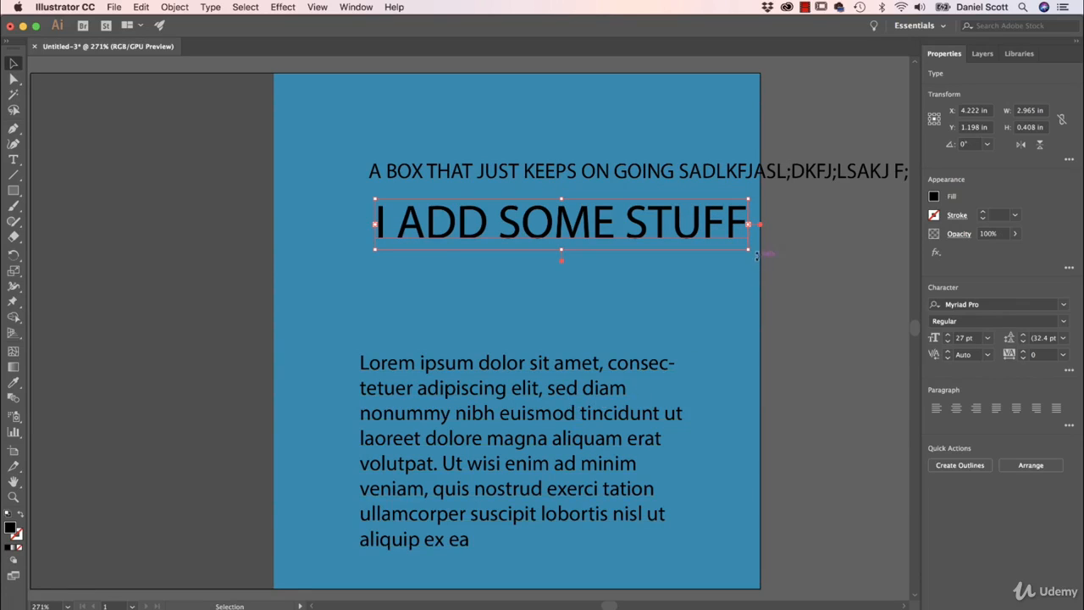
# Step: Resize the "I ADD SOME STUFF" area-type box to about 2.42 by 1.39 in and shift it toward the paragraph's left edge
pyautogui.moveTo(748, 250); pyautogui.dragTo(684, 284)
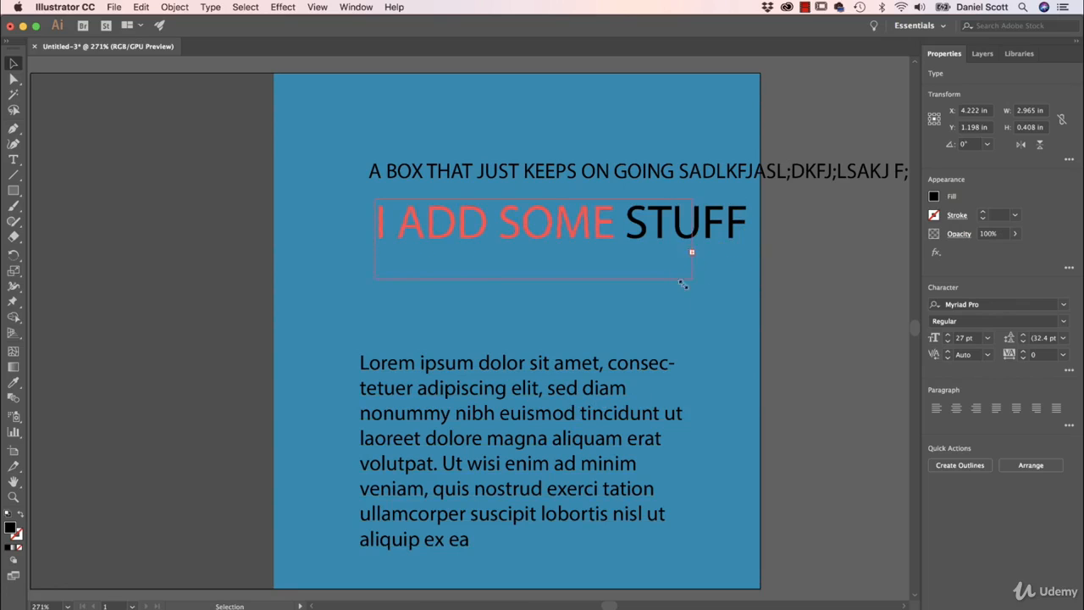
pyautogui.moveTo(651, 338); pyautogui.dragTo(572, 388)
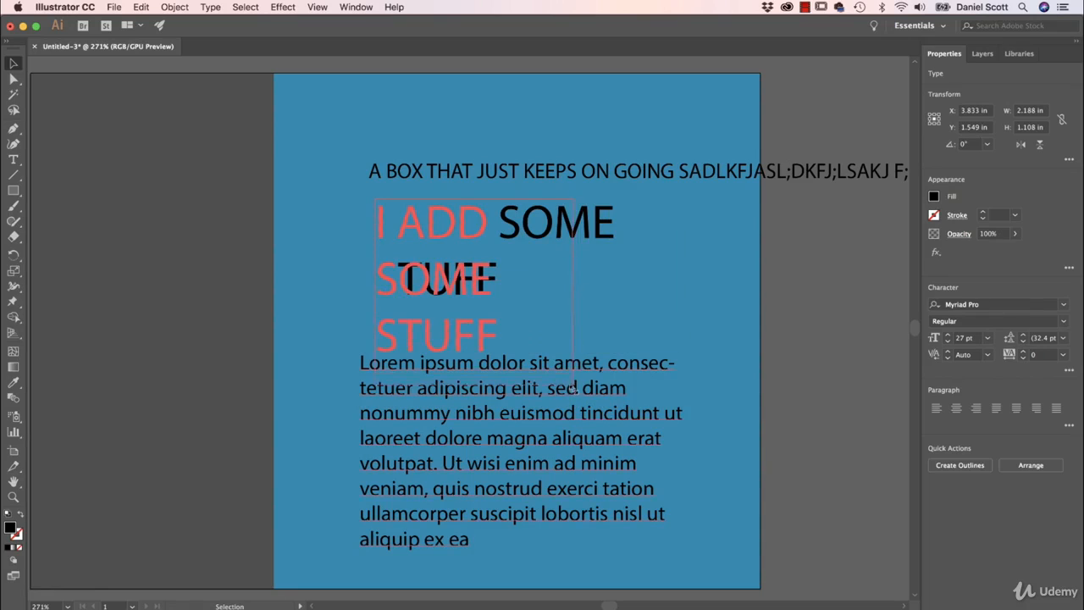
pyautogui.moveTo(612, 331); pyautogui.dragTo(676, 348)
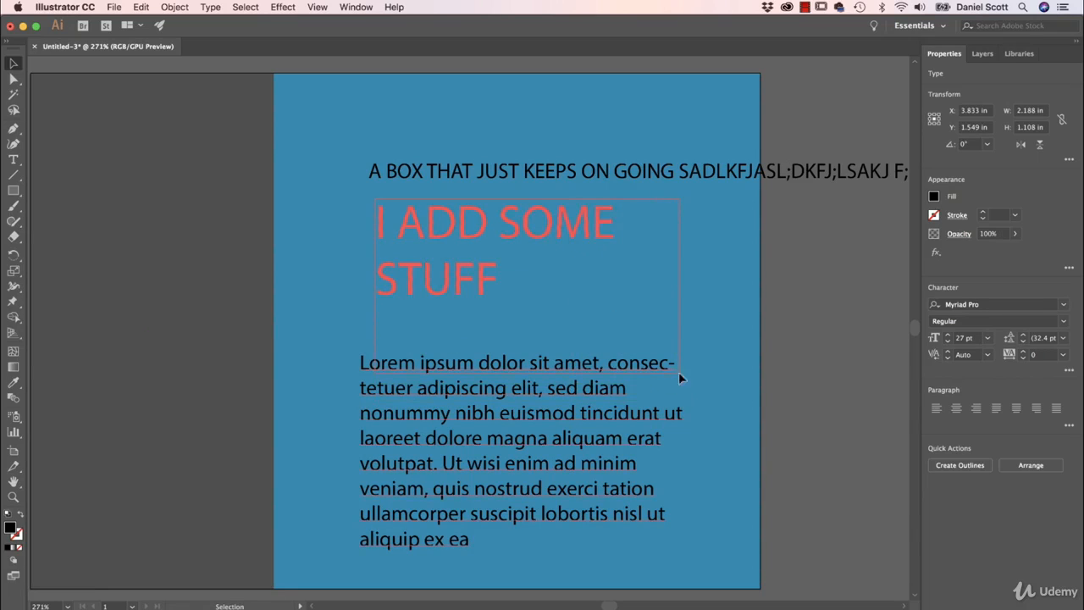
pyautogui.moveTo(679, 378); pyautogui.dragTo(680, 378)
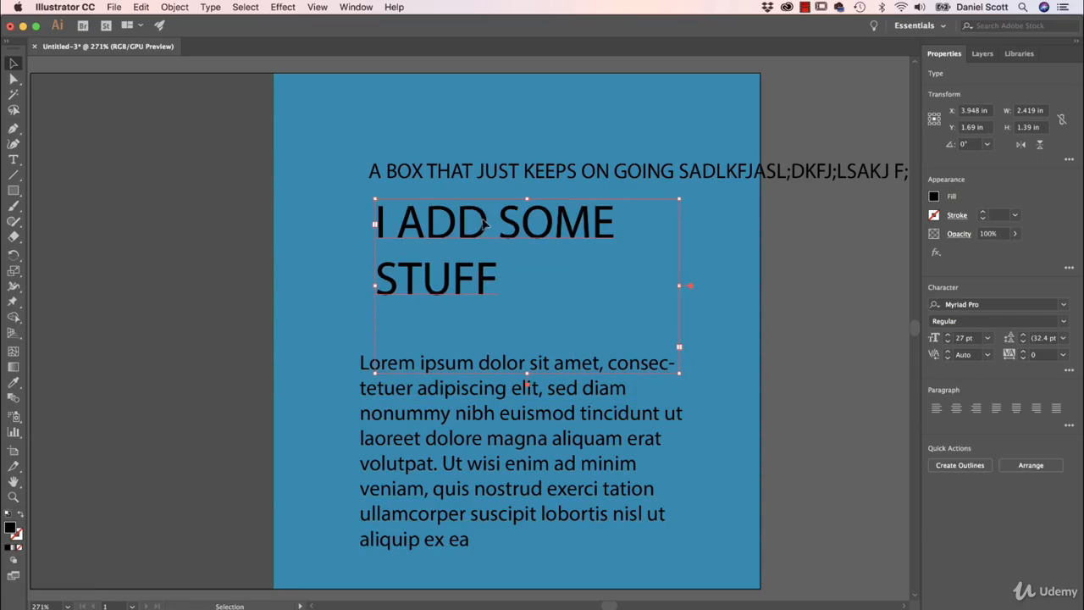
pyautogui.moveTo(484, 222); pyautogui.dragTo(472, 224)
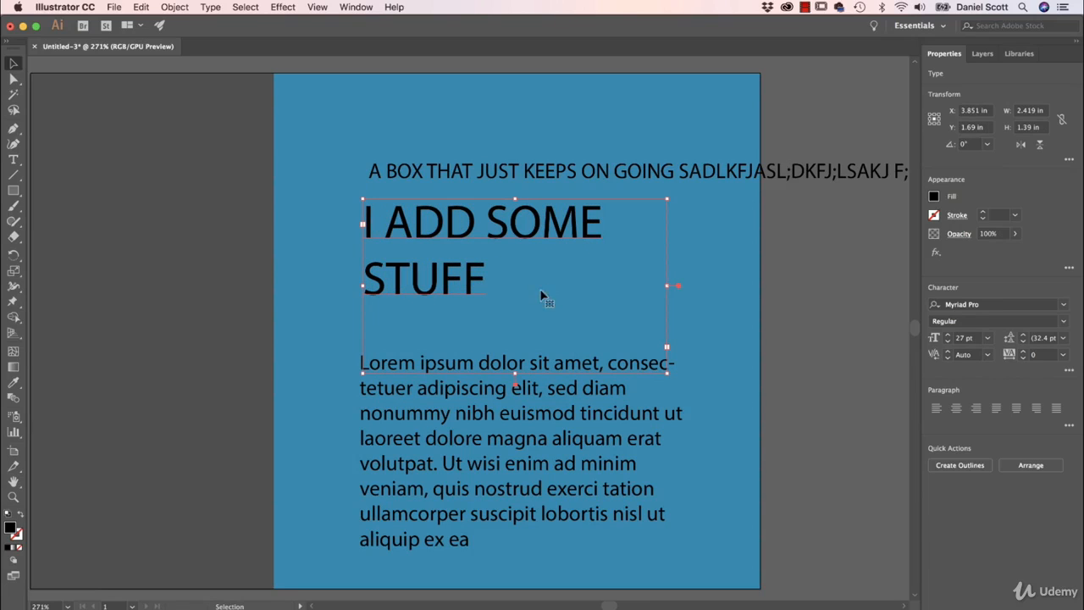
# Step: Replace the top line's text with "How to murder a design - TIP#1"
pyautogui.doubleClick(513, 172)
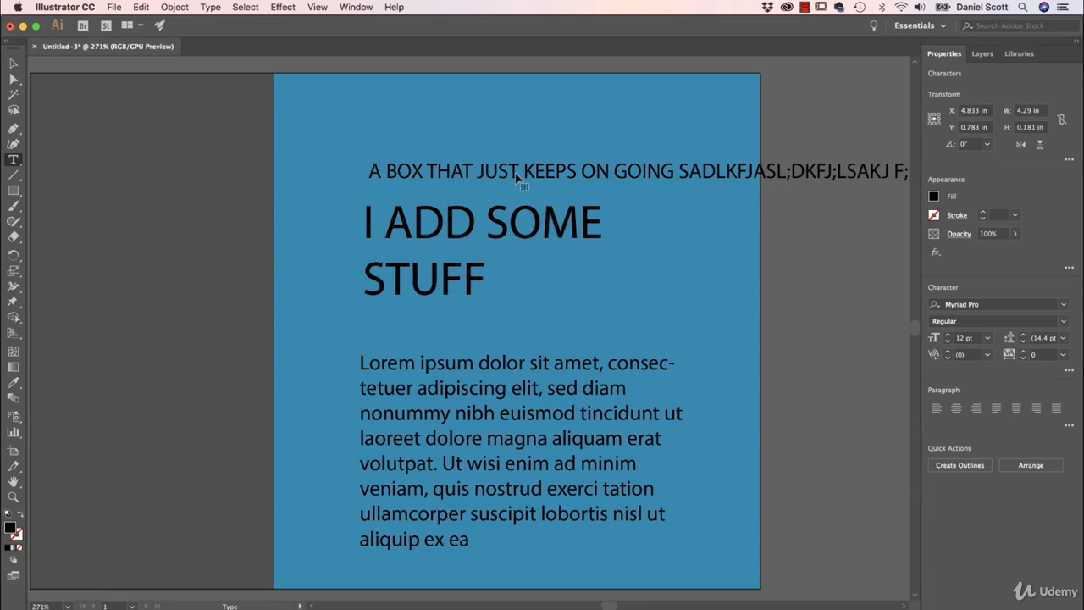
pyautogui.doubleClick(513, 172)
pyautogui.tripleClick(513, 172)
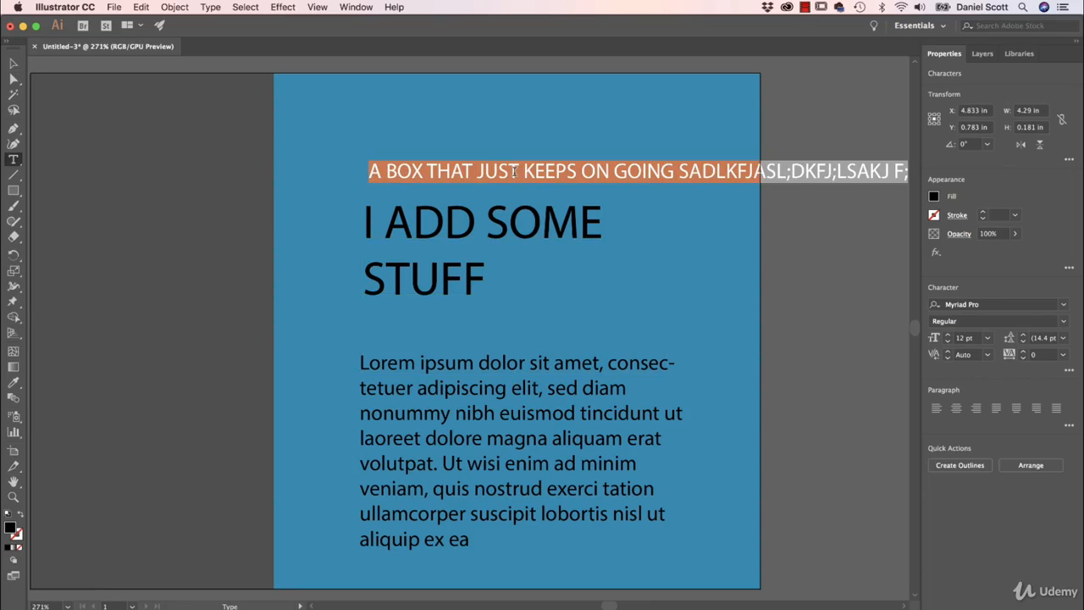
pyautogui.write('How to')
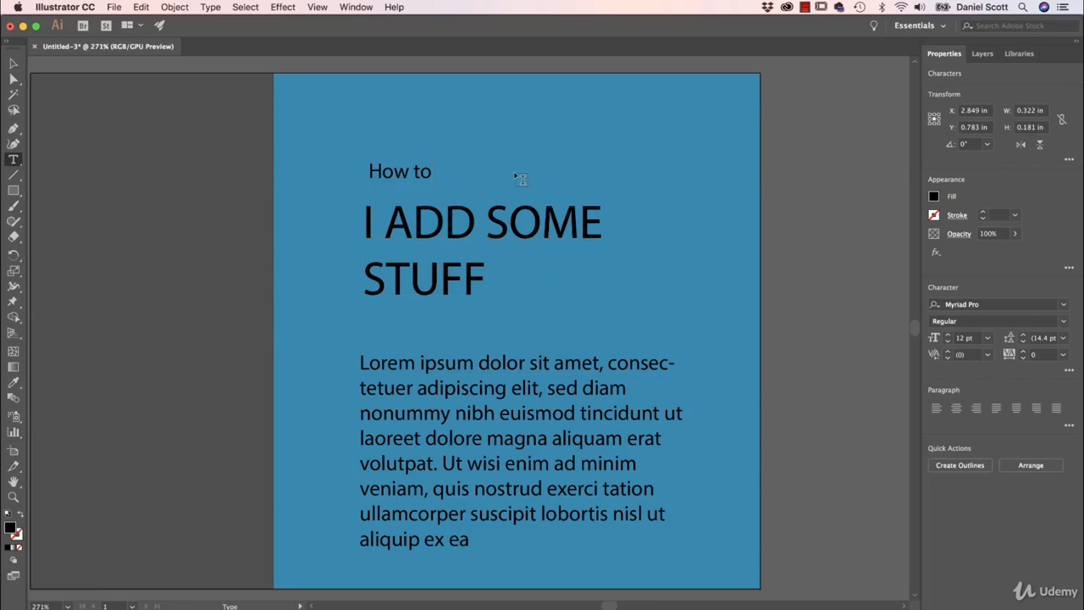
pyautogui.write(' murder a design - TIP#1')
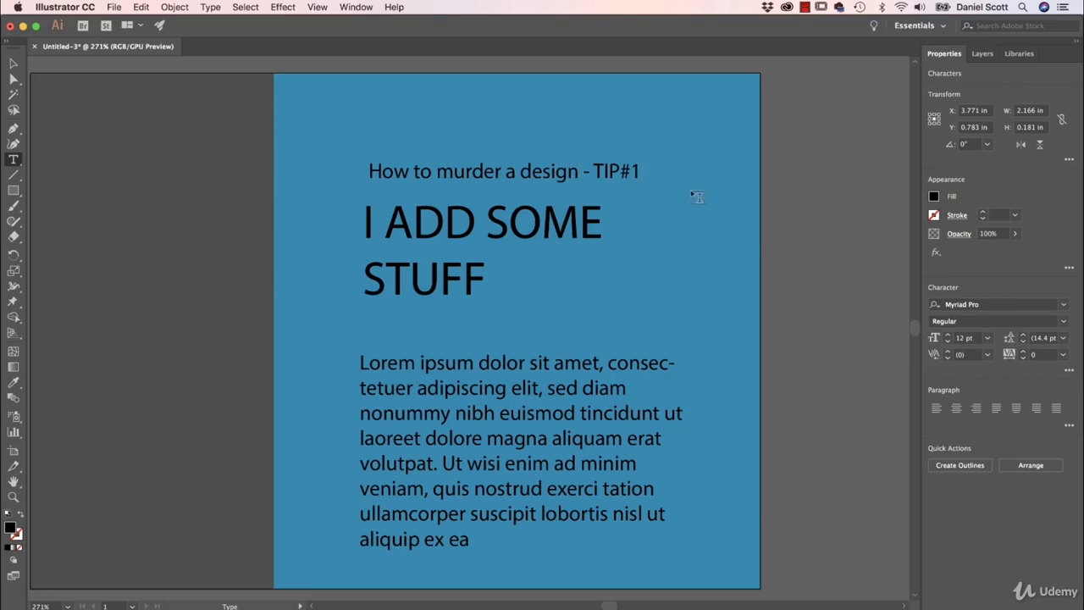
# Step: Replace the heading's text with "CAN YOU SEND IT OVER AS A WORD DOC."
pyautogui.tripleClick(520, 223)
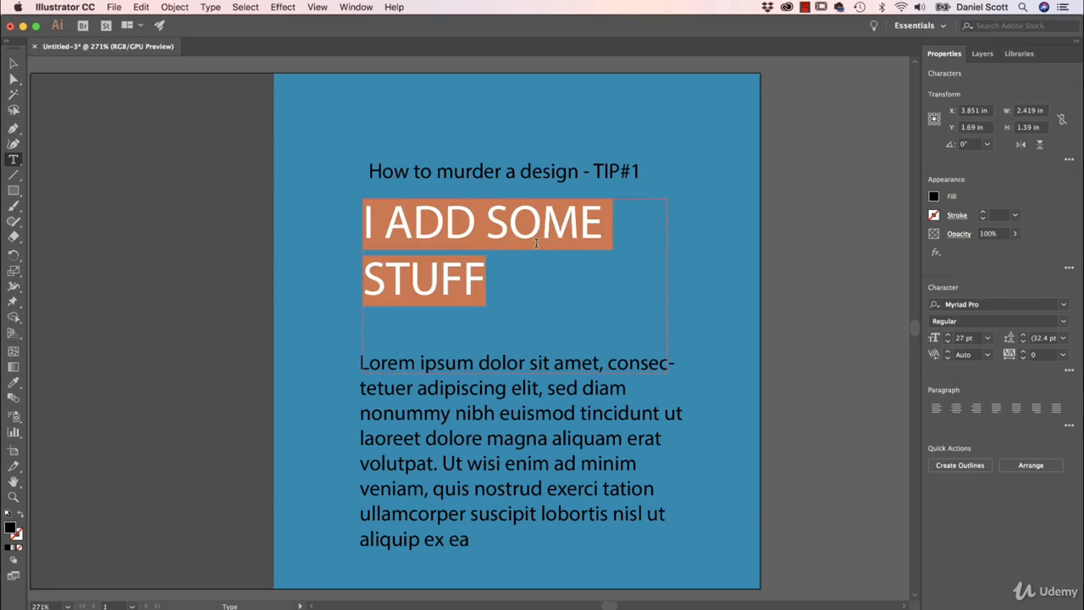
pyautogui.write('CAN Y')
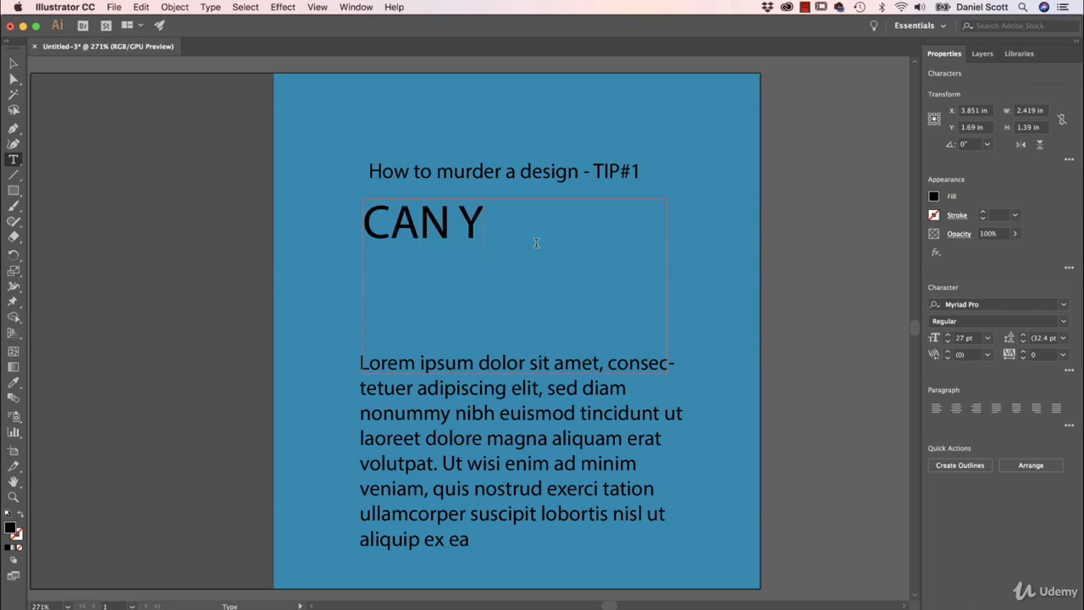
pyautogui.write('OU SEND')
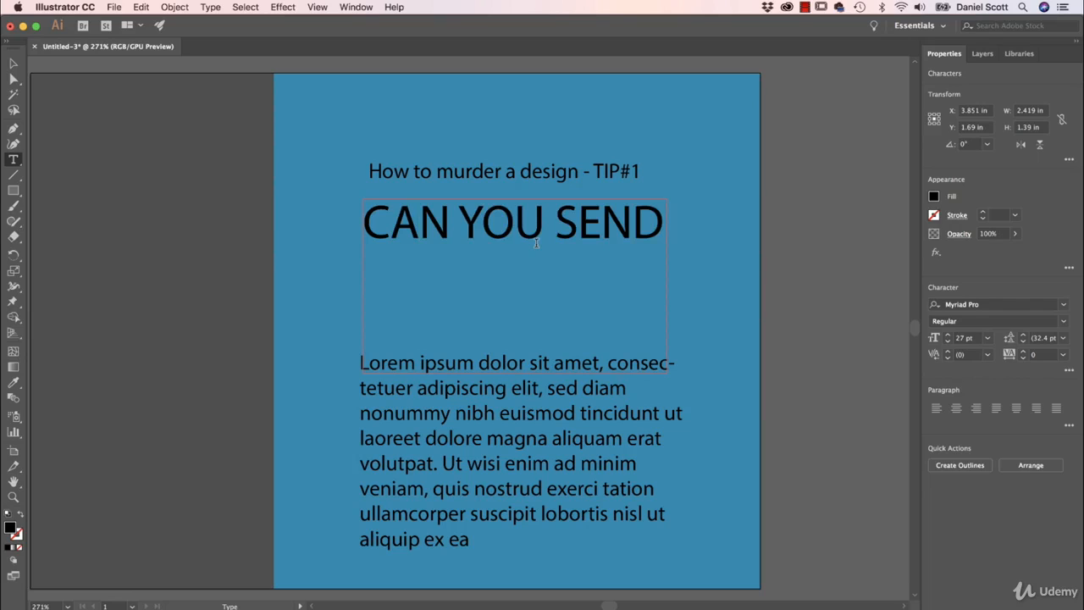
pyautogui.write(' IT OVER AS A')
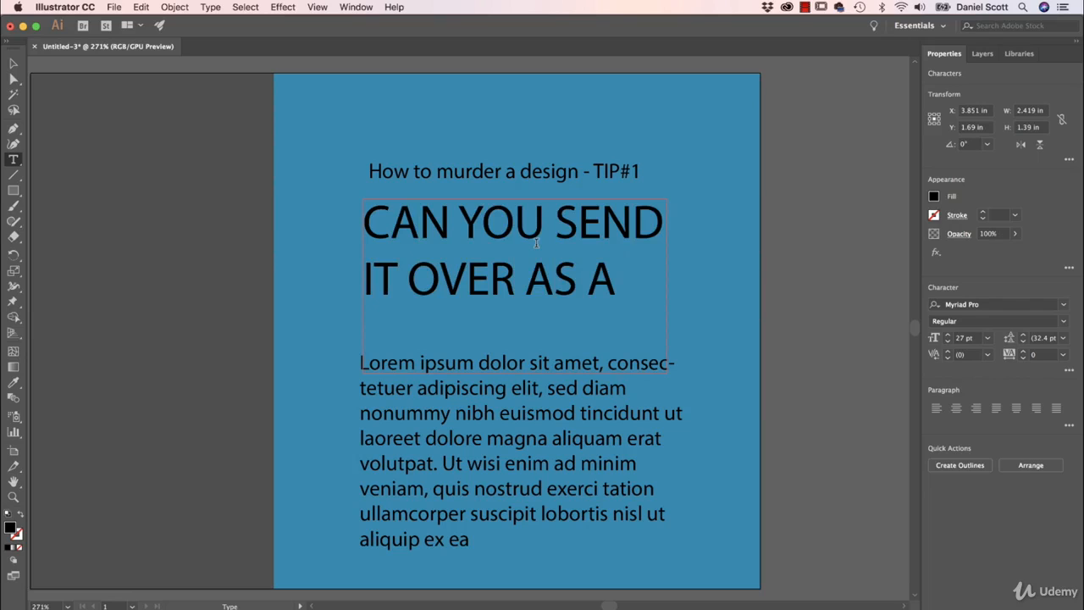
pyautogui.write(' WORD DOC.')
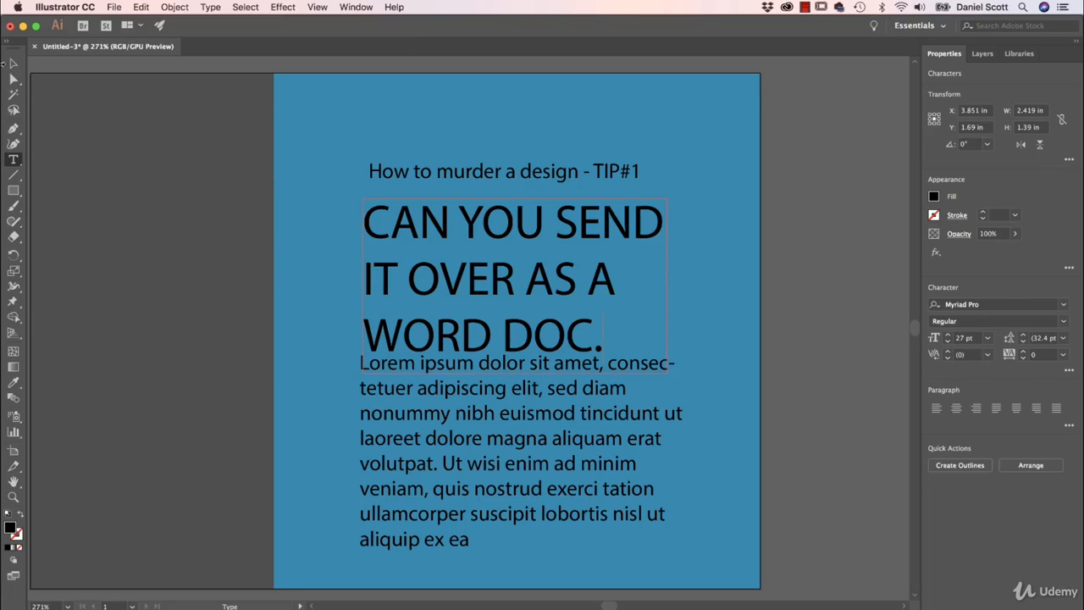
# Step: Move the lorem ipsum paragraph down clear of the heading and shift it slightly toward the heading's left edge
pyautogui.click(523, 498)
pyautogui.click(14, 63)
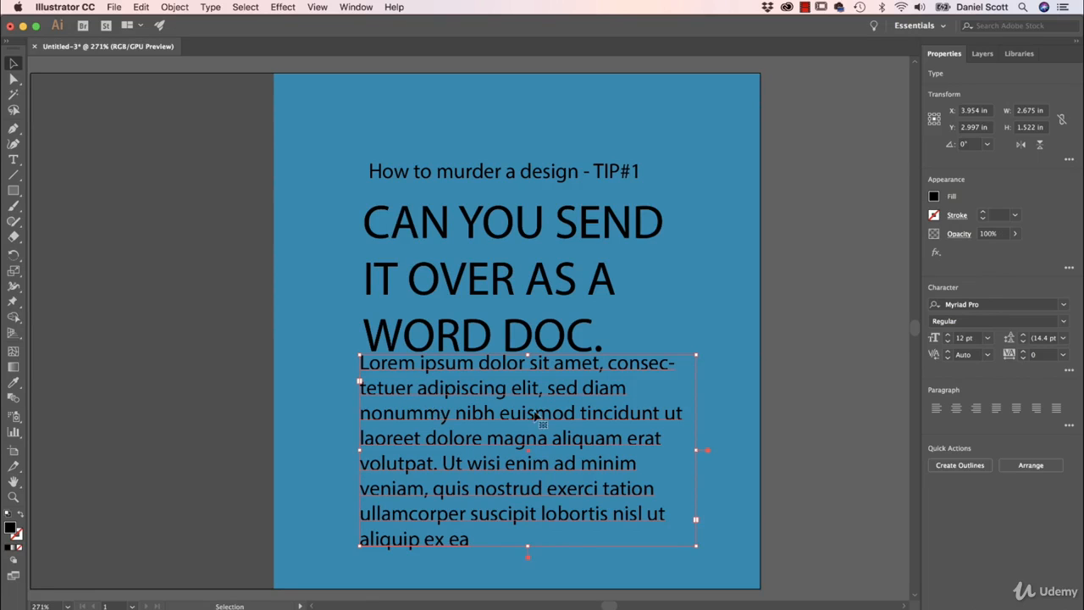
pyautogui.moveTo(541, 389); pyautogui.dragTo(544, 414)
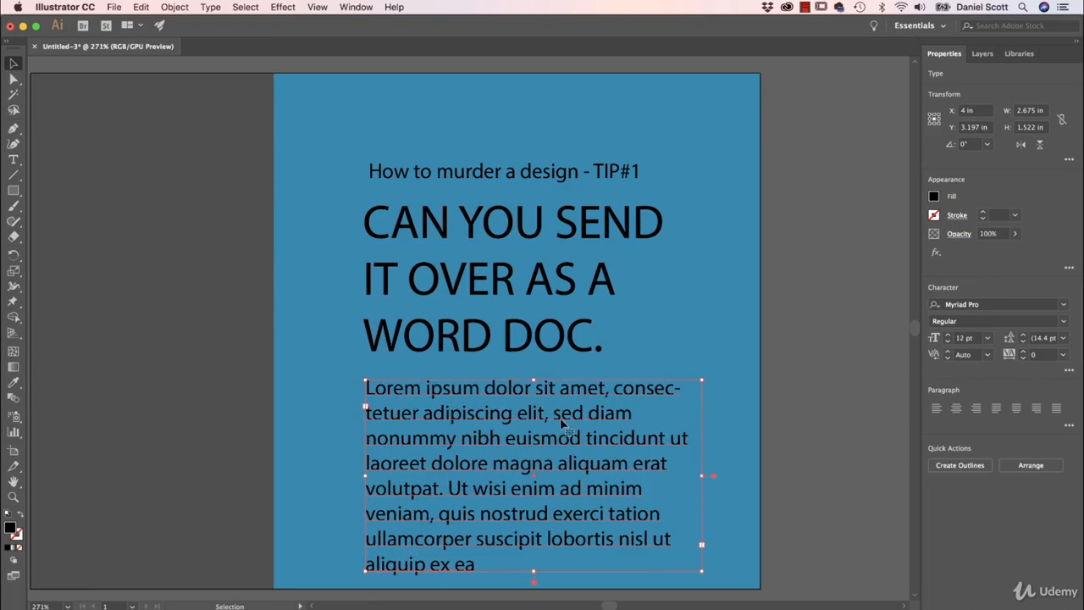
# Step: Set the fill of the "How to murder a design - TIP#1" line to white
pyautogui.click(478, 172)
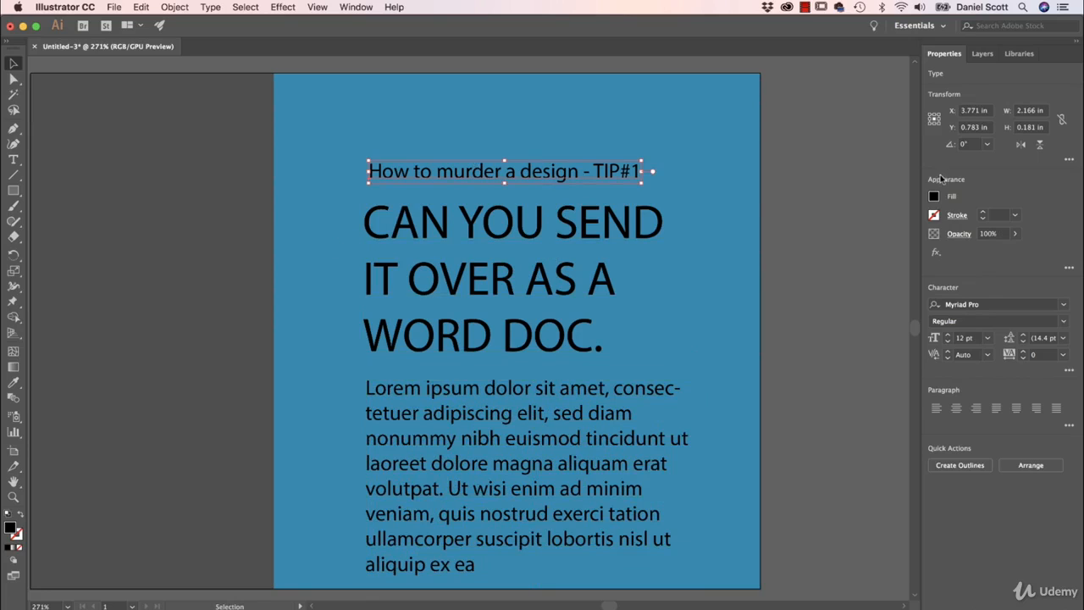
pyautogui.click(933, 197)
pyautogui.click(811, 244)
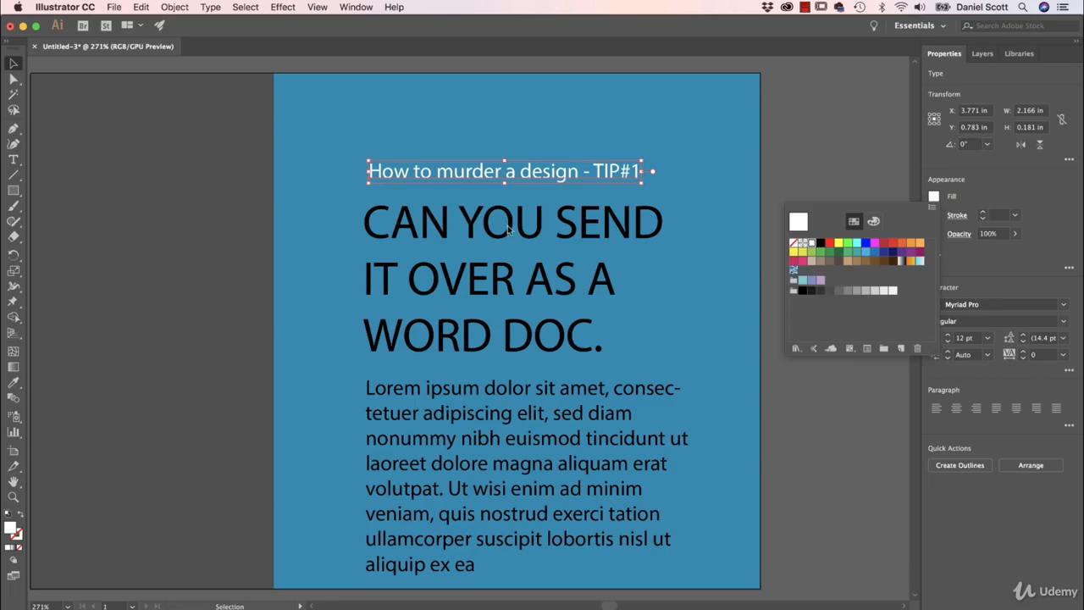
pyautogui.click(1014, 181)
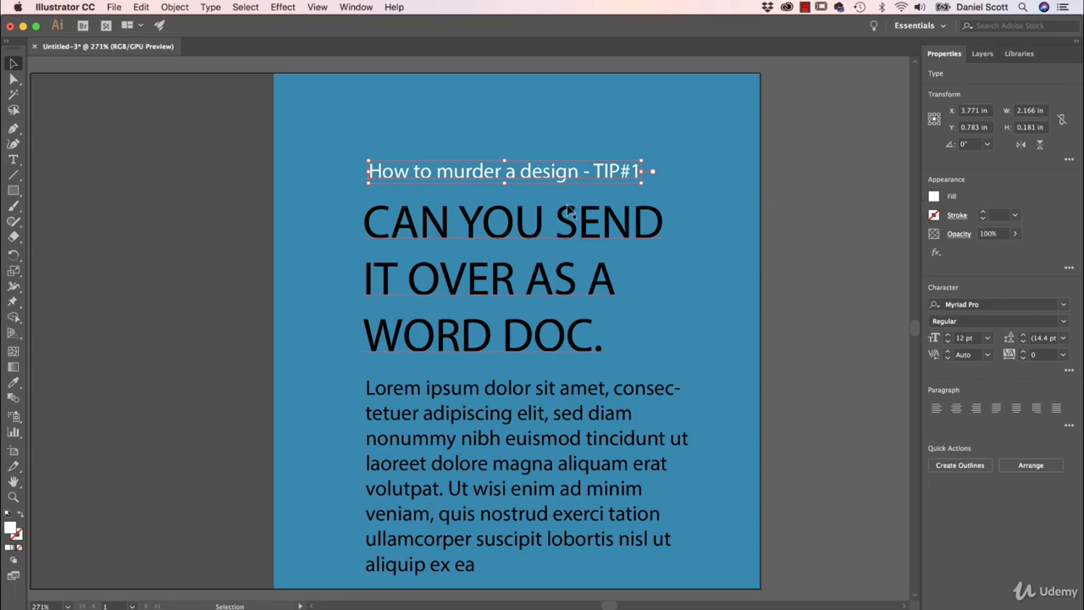
# Step: Browse the available fonts for the title line and filter the font list to Serif
pyautogui.click(1063, 305)
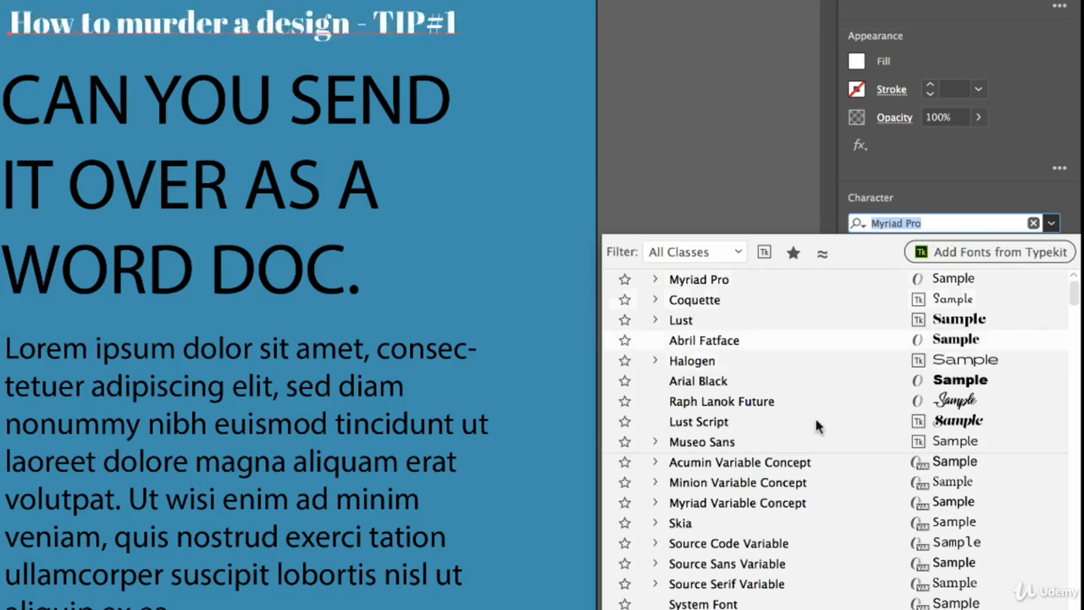
pyautogui.scroll(-10, 809, 415)
pyautogui.scroll(-15, 803, 398)
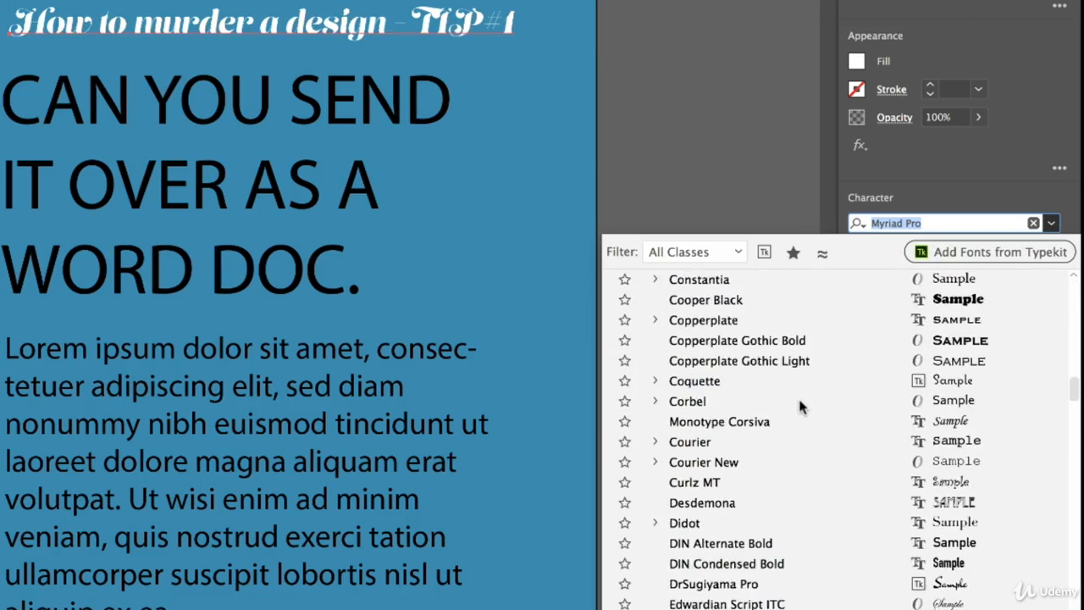
pyautogui.scroll(-10, 800, 393)
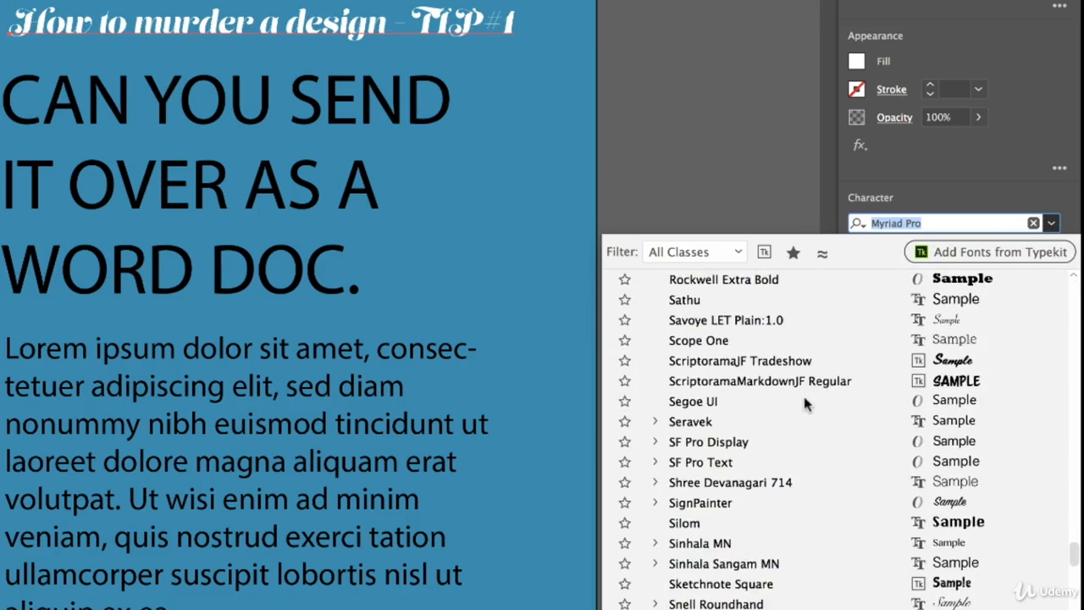
pyautogui.scroll(15, 798, 394)
pyautogui.scroll(20, 800, 409)
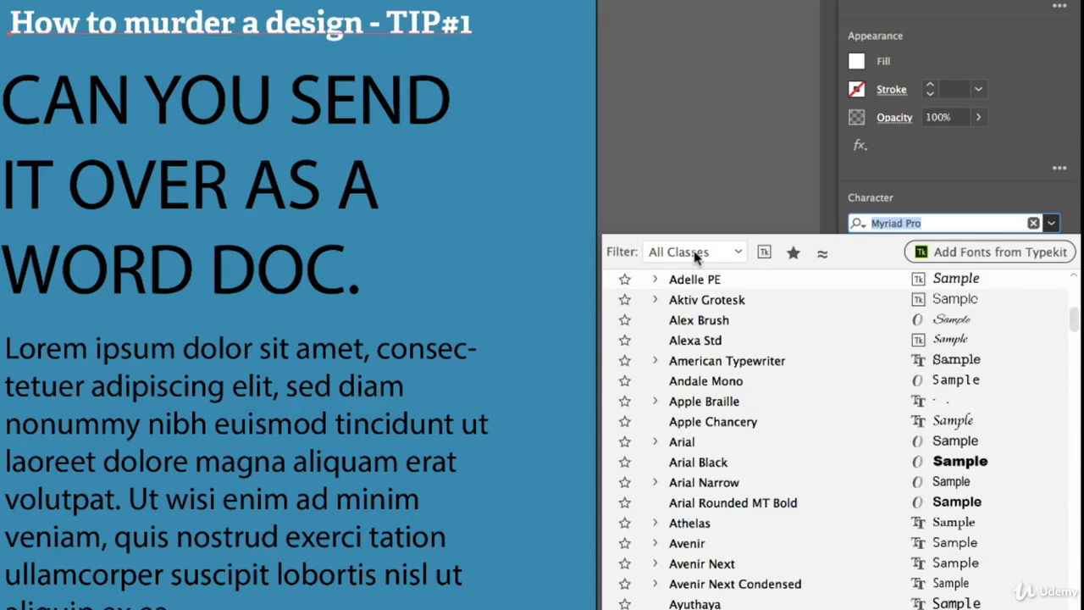
pyautogui.click(723, 259)
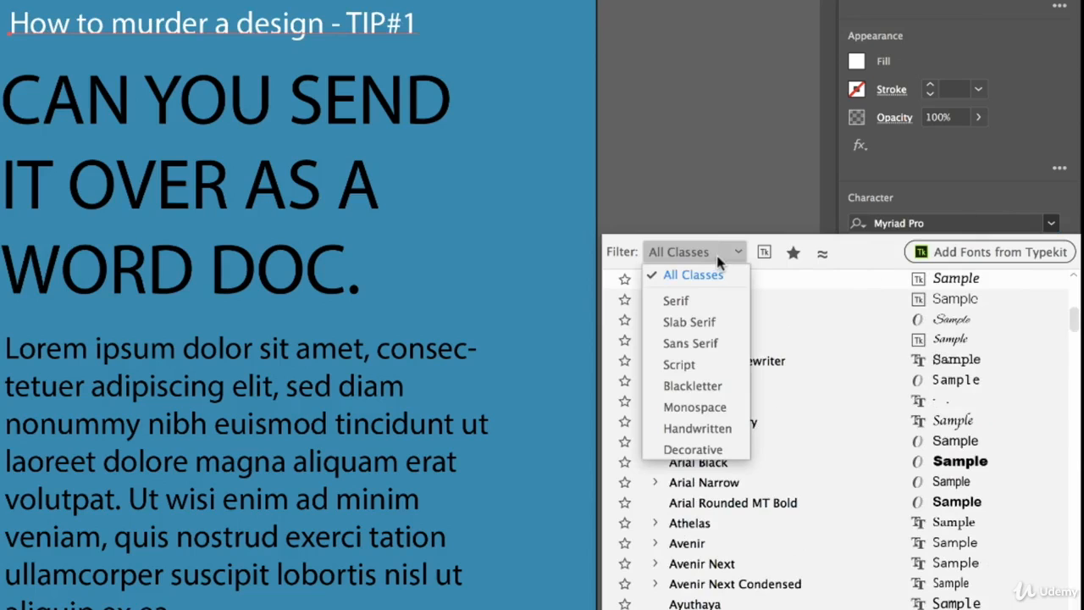
pyautogui.click(706, 298)
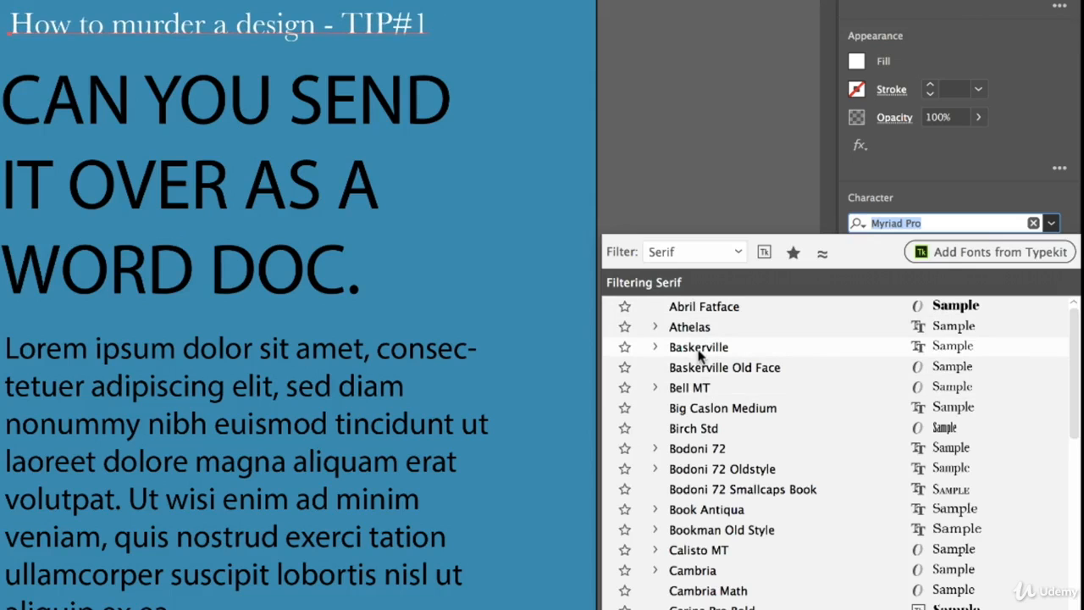
pyautogui.press('BackSpace')
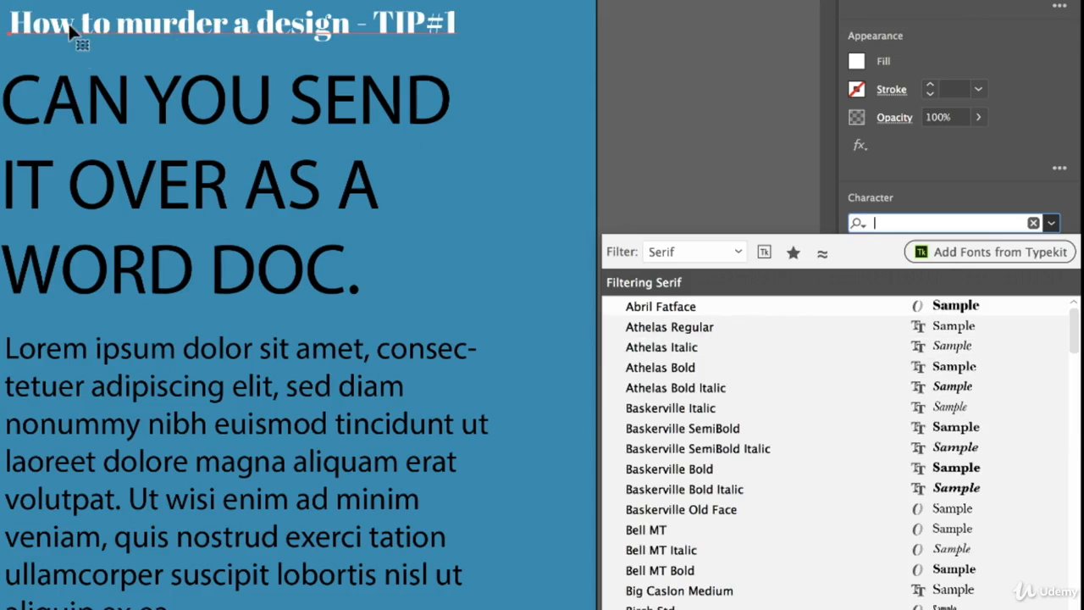
pyautogui.press('super+space')
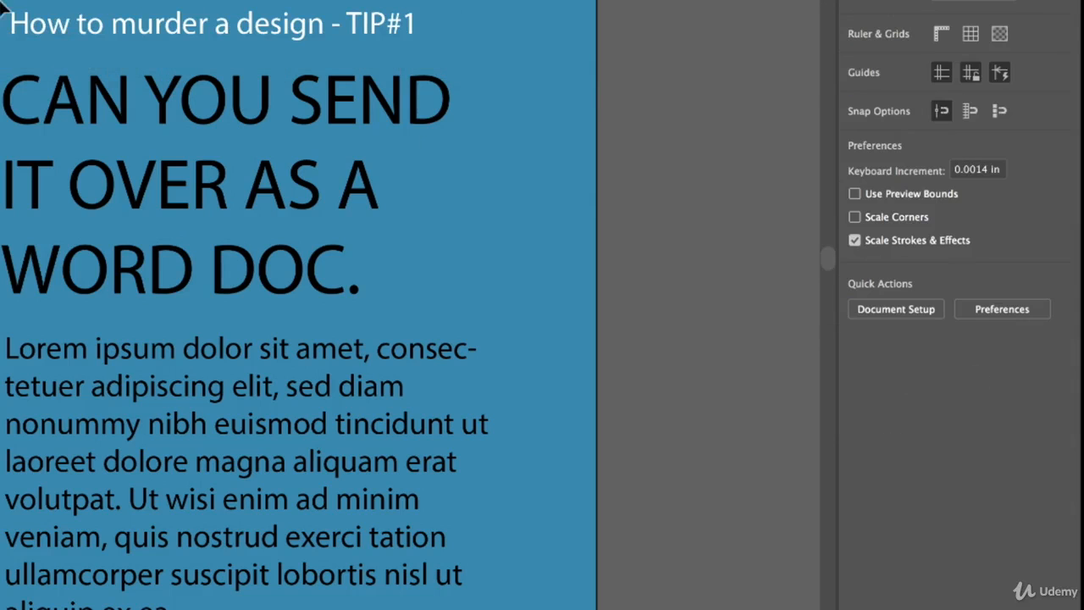
# Step: Set the font of the "How to murder a design - TIP#1" line to Times
pyautogui.click(10, 17)
pyautogui.press('i')
pyautogui.click(9, 12)
pyautogui.press('v')
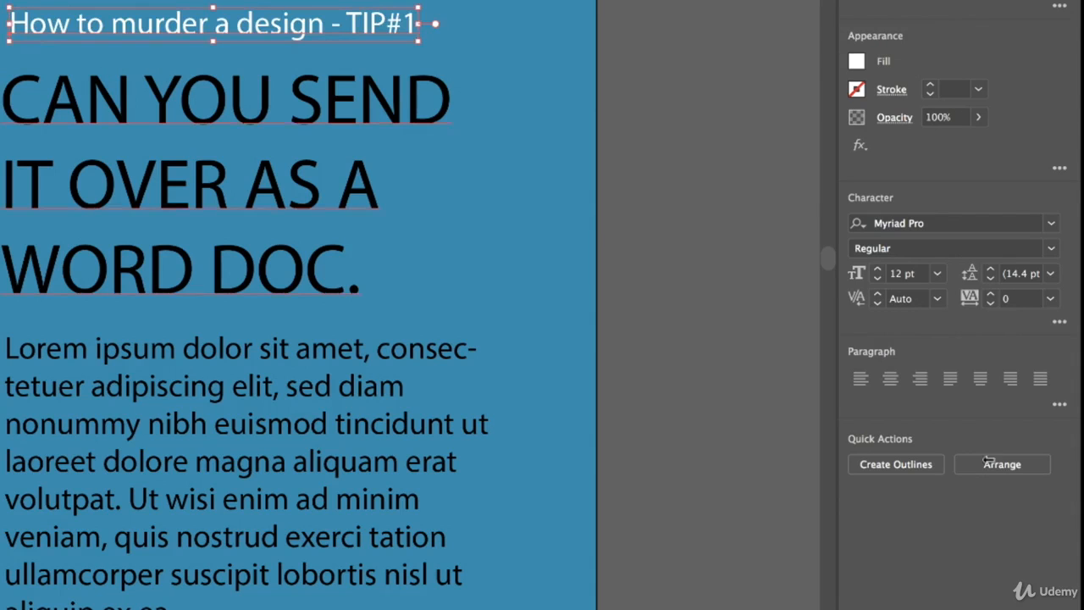
pyautogui.click(1050, 224)
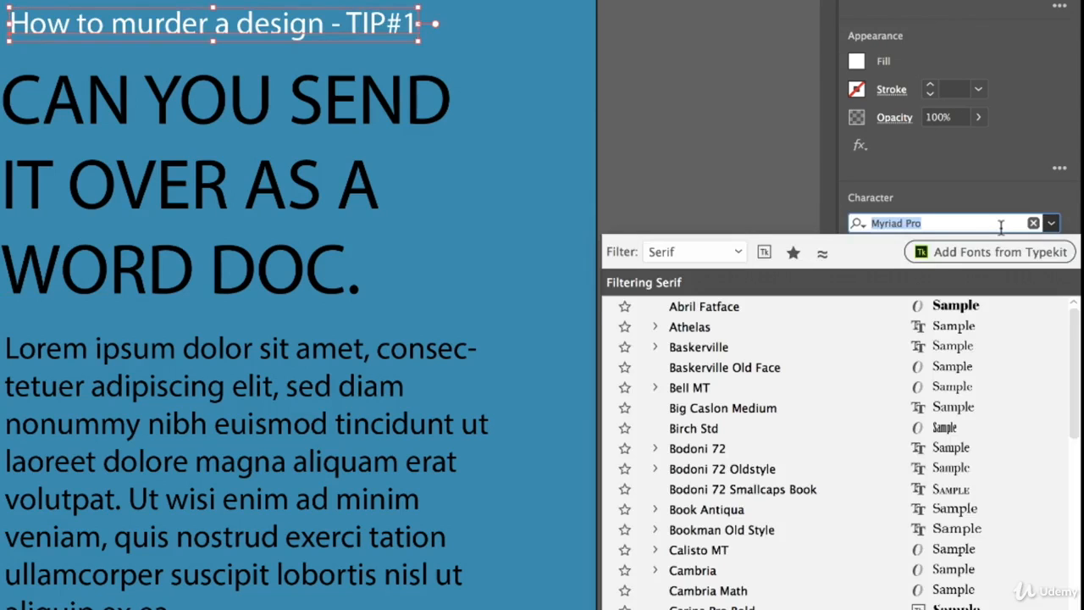
pyautogui.write('TIMES')
pyautogui.press('Return')
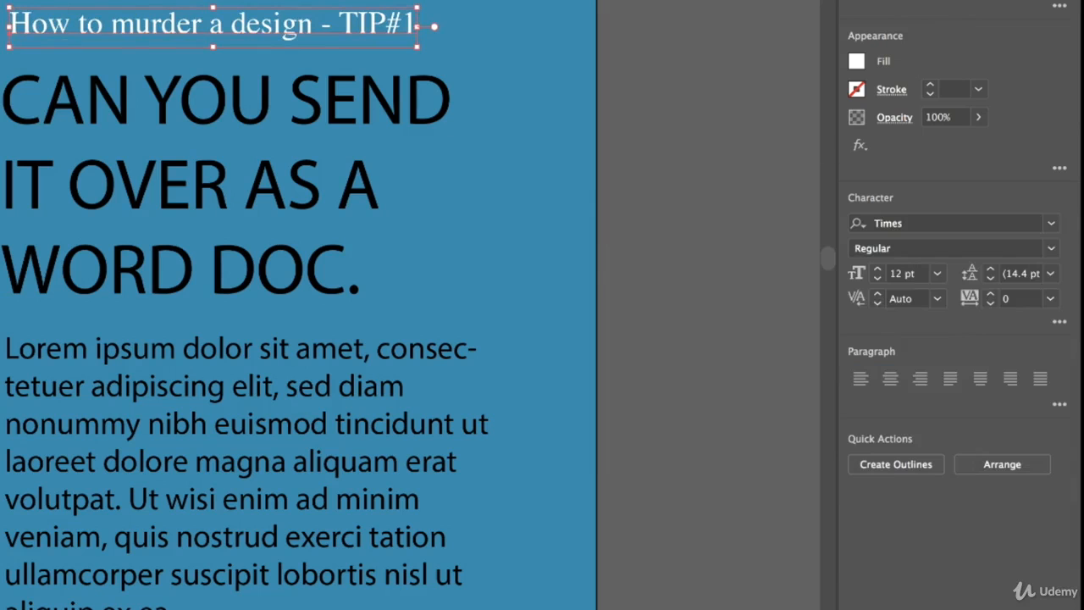
# Step: Examine up close the serif letters of the title line against the sans serif letters of the heading
pyautogui.click(6, 5)
pyautogui.moveTo(3, 2); pyautogui.dragTo(408, 232)
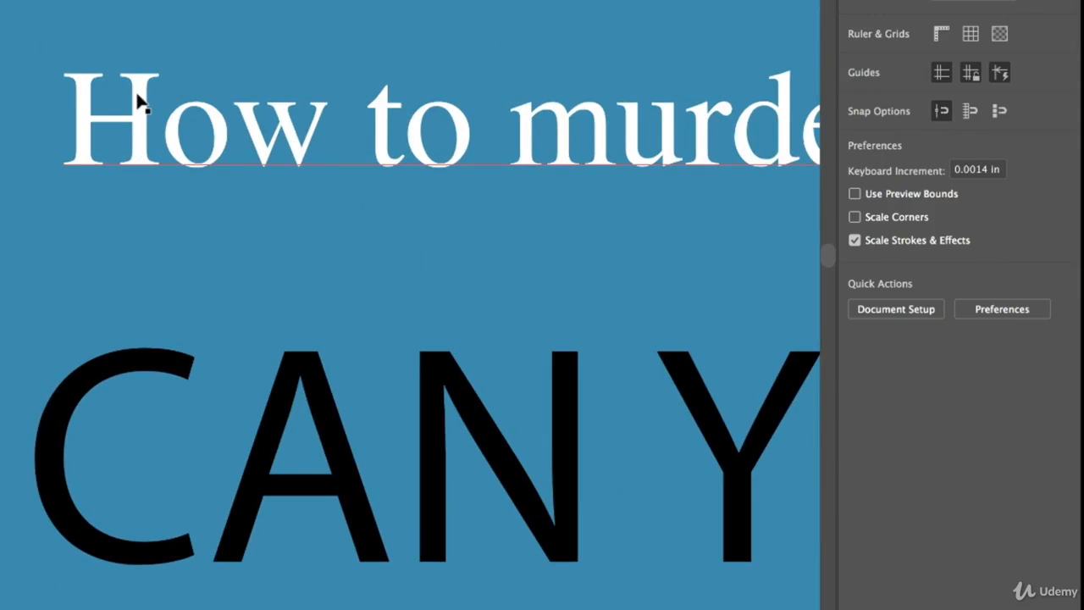
pyautogui.click(343, 482)
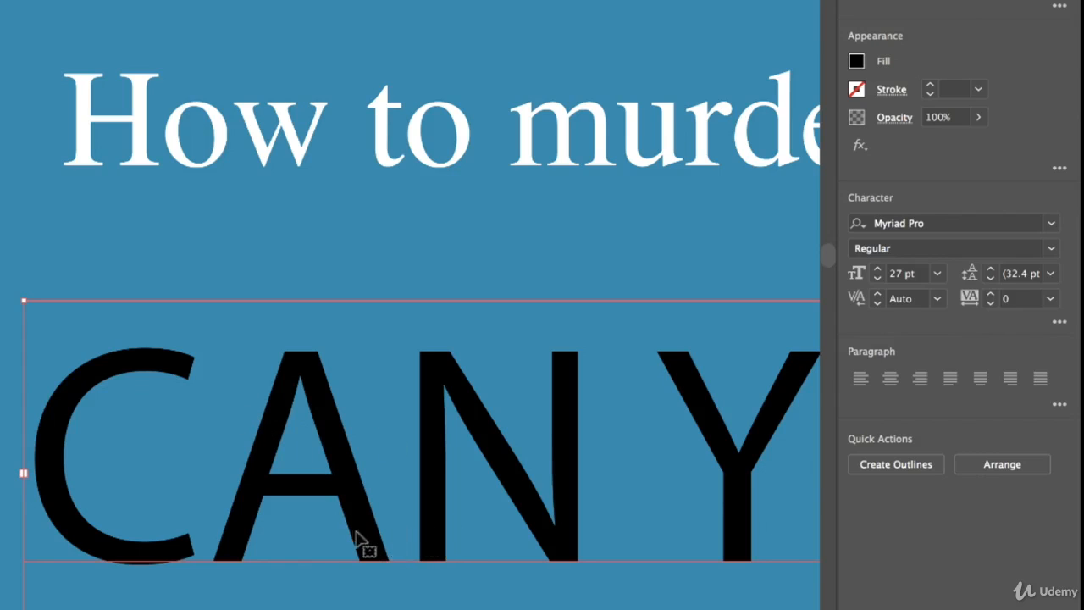
pyautogui.click(281, 163)
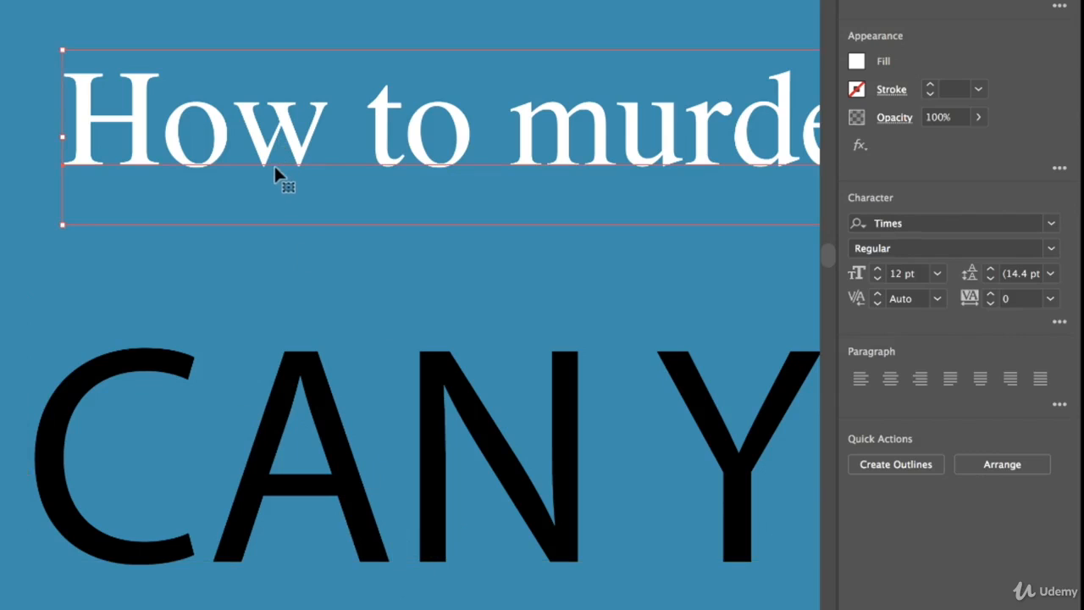
pyautogui.hotkey('ctrl', '-')
pyautogui.hotkey('ctrl', '-')
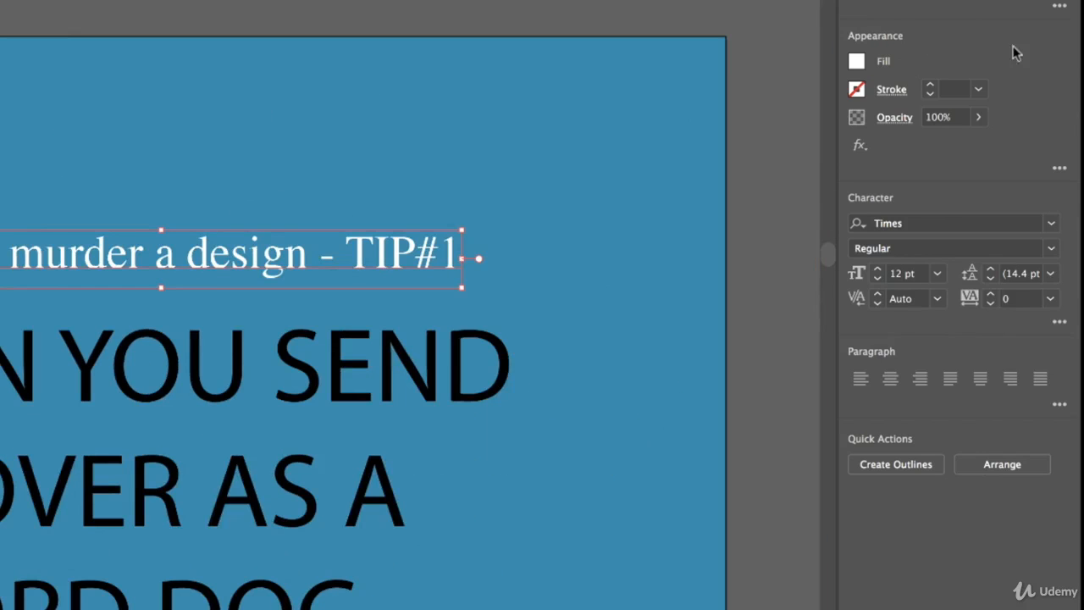
# Step: Preview other serif fonts on the title line and reset the font filter to All Classes
pyautogui.click(926, 222)
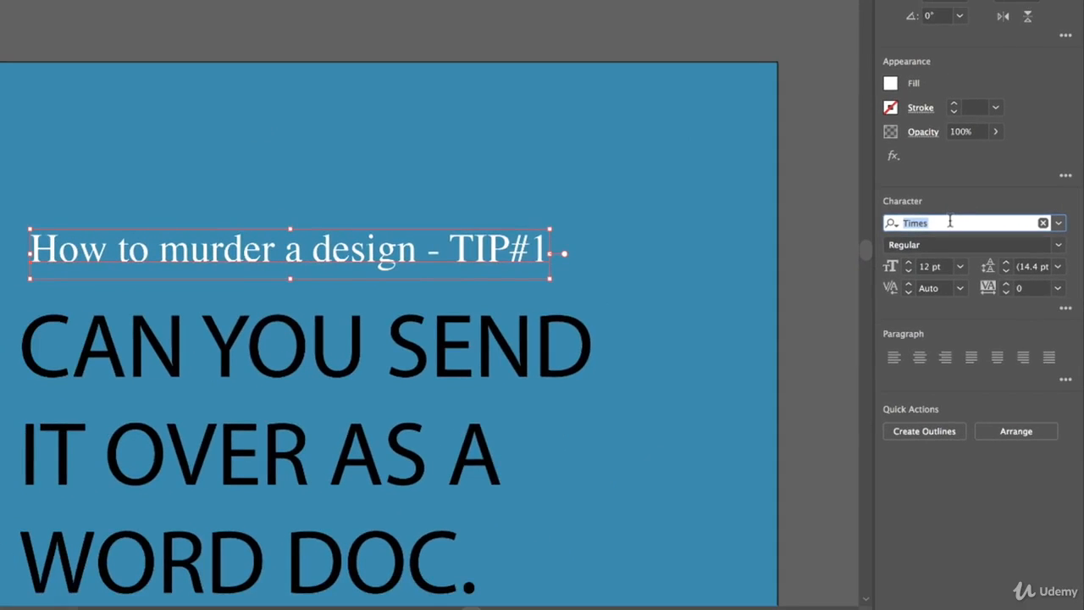
pyautogui.click(1058, 223)
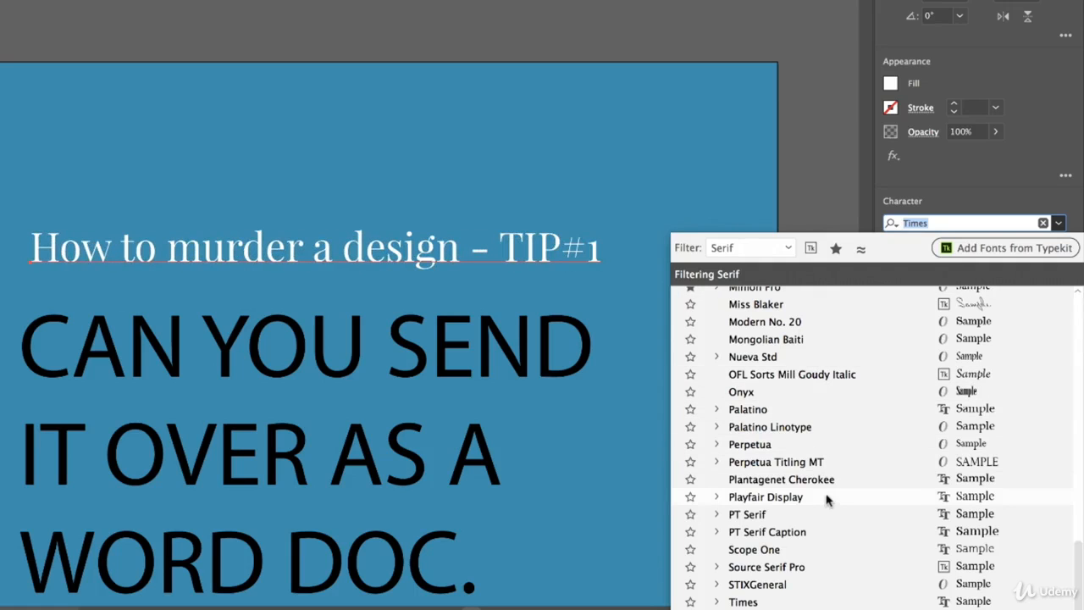
pyautogui.scroll(15, 830, 498)
pyautogui.scroll(-15, 830, 498)
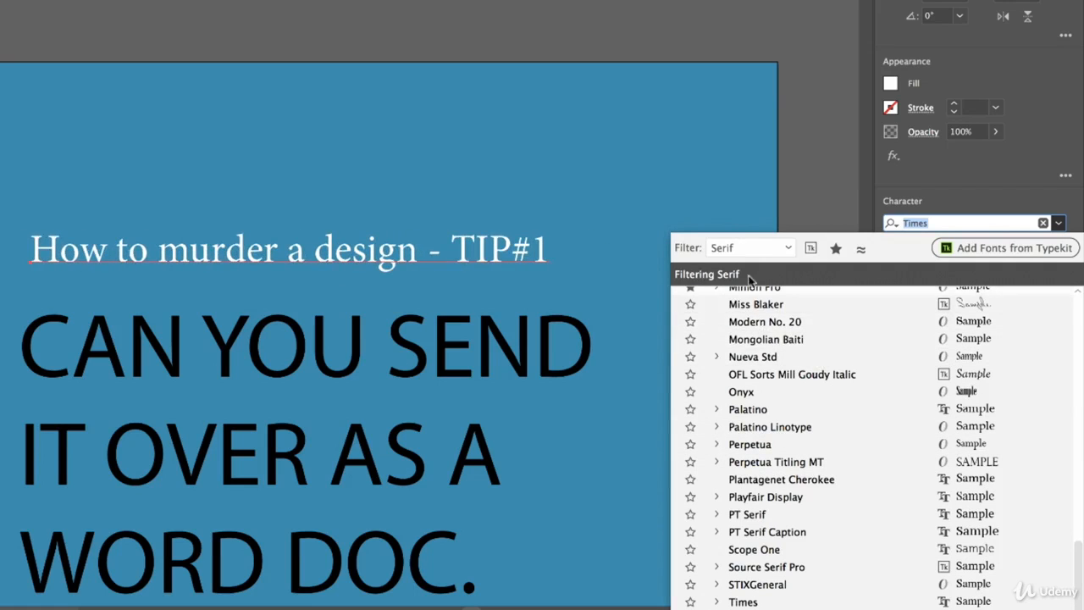
pyautogui.click(761, 251)
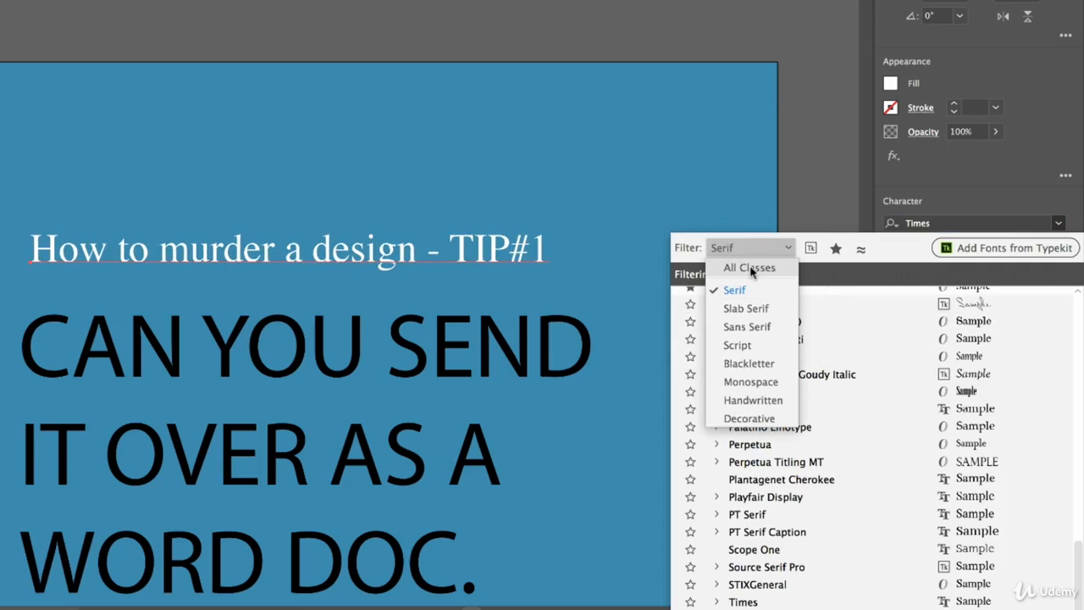
pyautogui.click(749, 270)
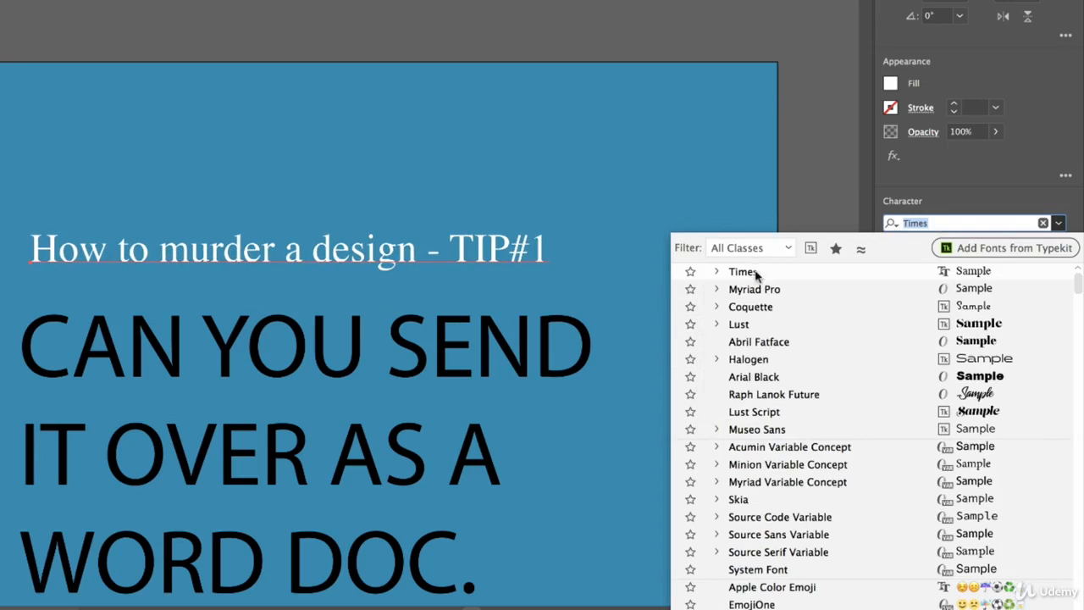
# Step: Filter the font list to Serif, search for "GOUD" and apply Goudy Old Style Italic to the title line
pyautogui.click(755, 249)
pyautogui.click(753, 289)
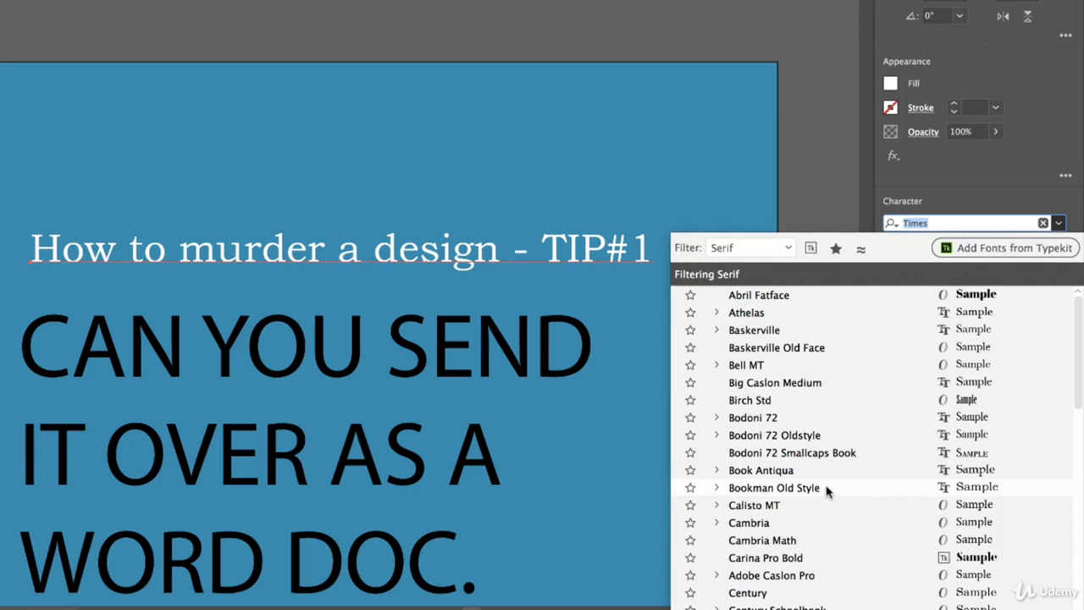
pyautogui.write('GOUD')
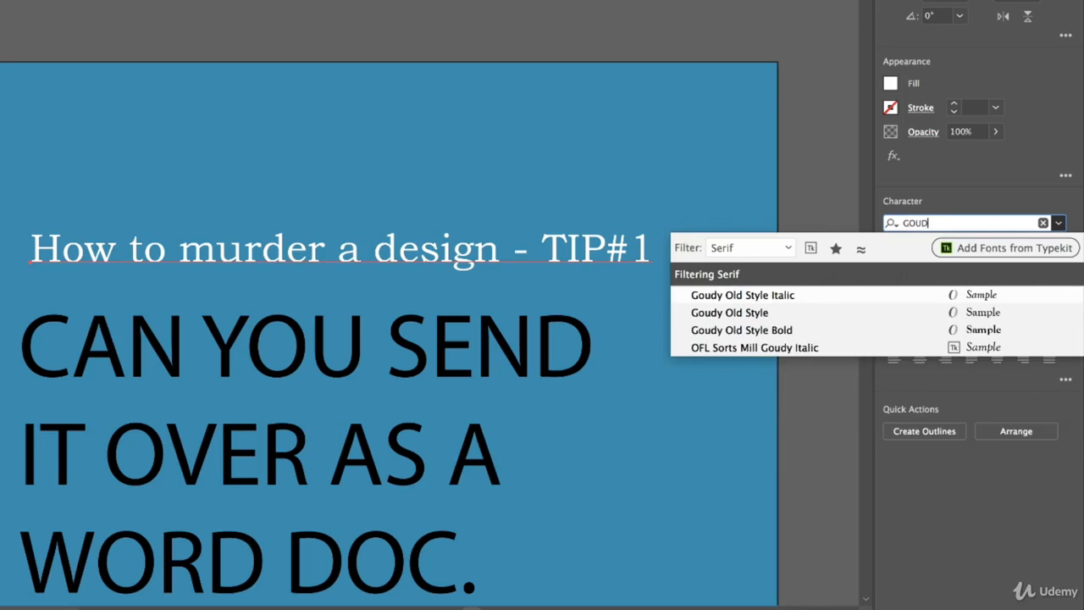
pyautogui.click(777, 295)
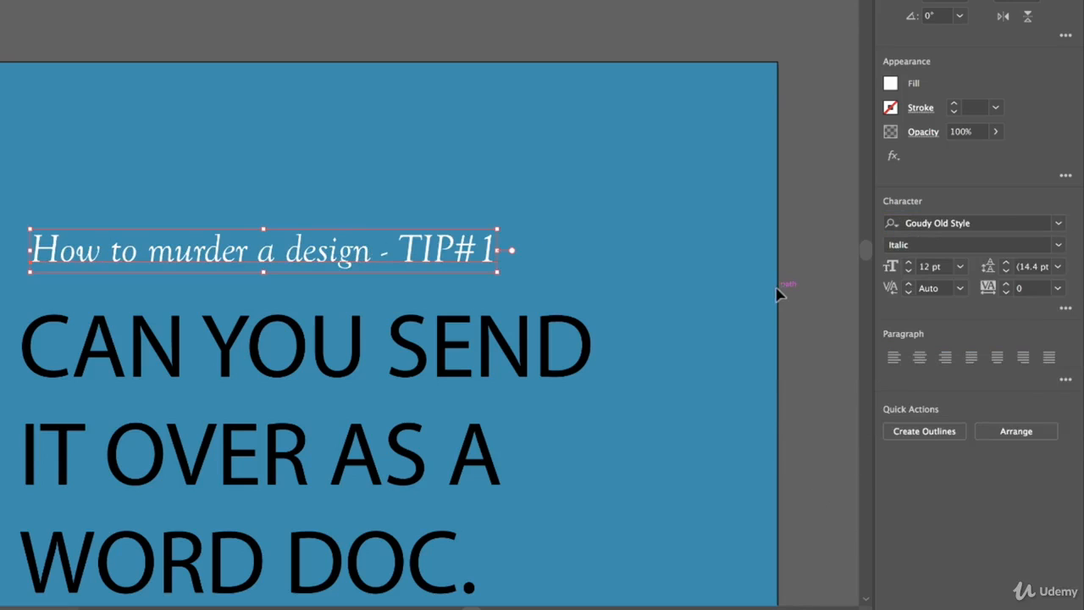
# Step: Try a larger font size on the title line, restore 12 pt, and align the line with the heading's left edge
pyautogui.click(908, 262)
pyautogui.click(908, 262)
pyautogui.click(909, 270)
pyautogui.click(908, 270)
pyautogui.moveTo(334, 256); pyautogui.dragTo(323, 257)
# Step: Set the lorem ipsum paragraph's font size to 10 pt
pyautogui.moveTo(372, 340); pyautogui.dragTo(370, 167)
pyautogui.click(341, 520)
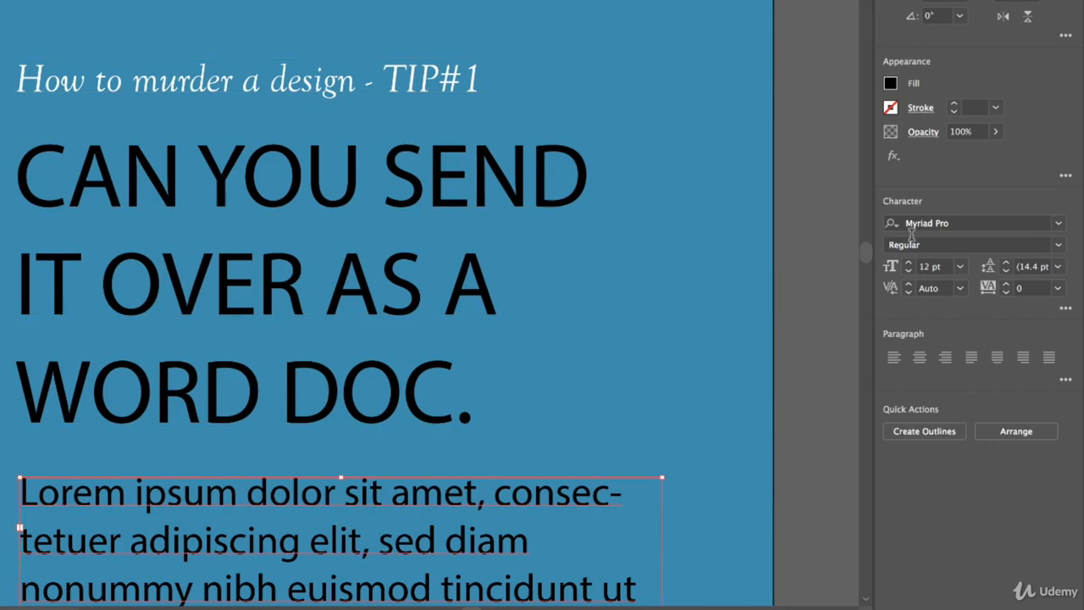
pyautogui.click(908, 271)
pyautogui.click(909, 271)
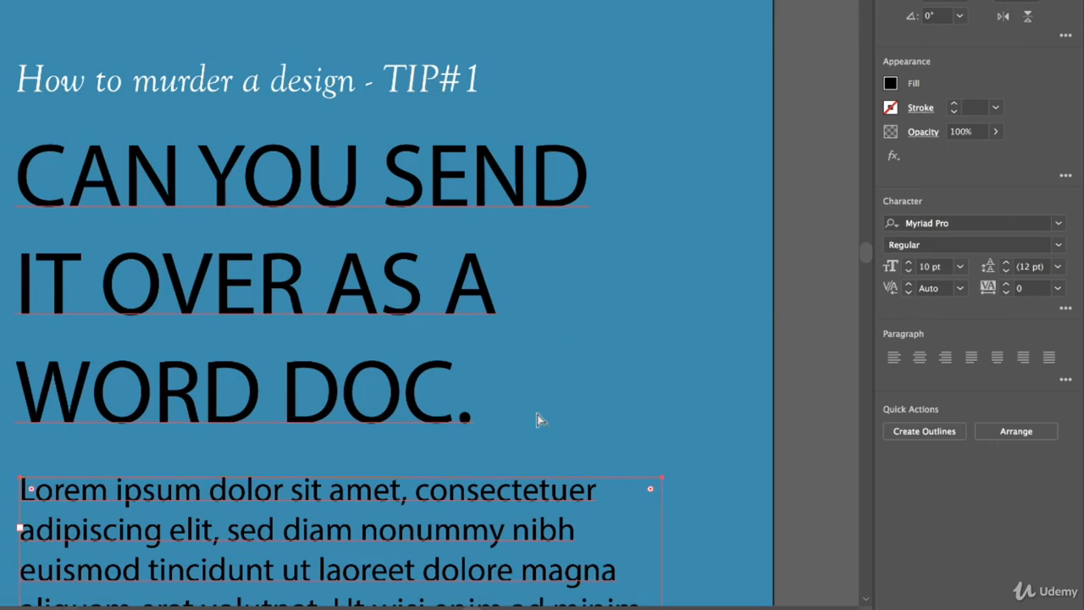
# Step: Try a font size of 8 pt on the lorem ipsum paragraph and restore it to 10 pt
pyautogui.press('super+minus')
pyautogui.press('super+minus')
pyautogui.moveTo(507, 238); pyautogui.dragTo(640, 376)
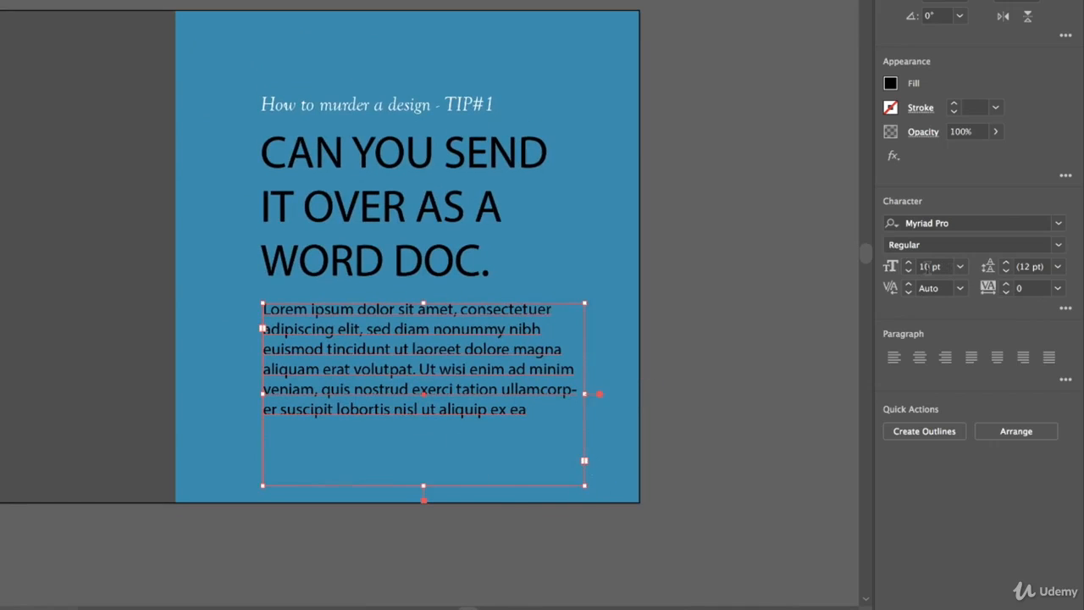
pyautogui.click(909, 271)
pyautogui.click(909, 271)
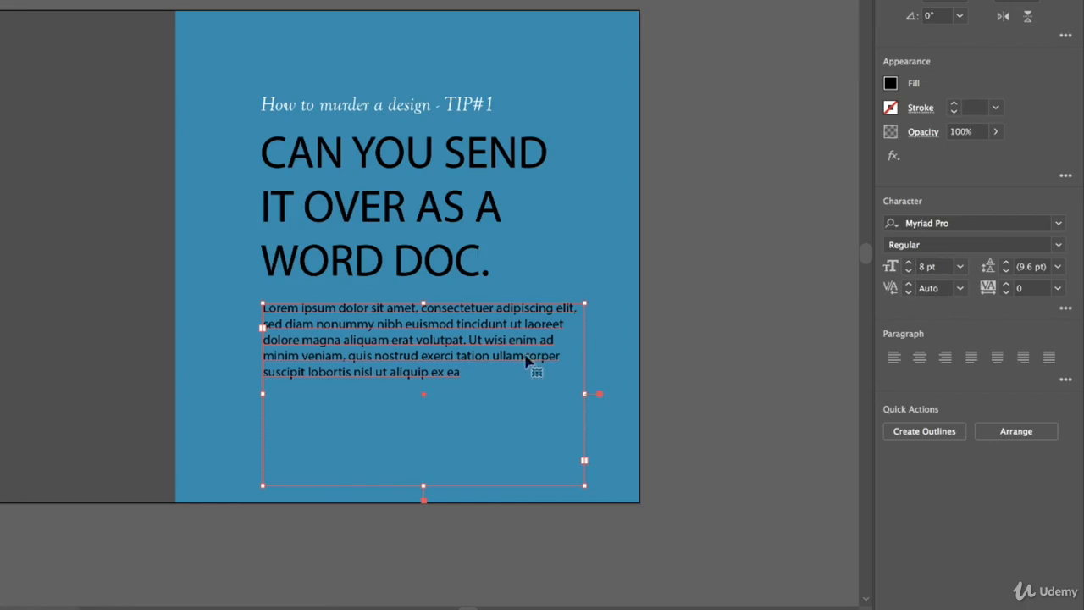
pyautogui.click(909, 262)
pyautogui.click(910, 263)
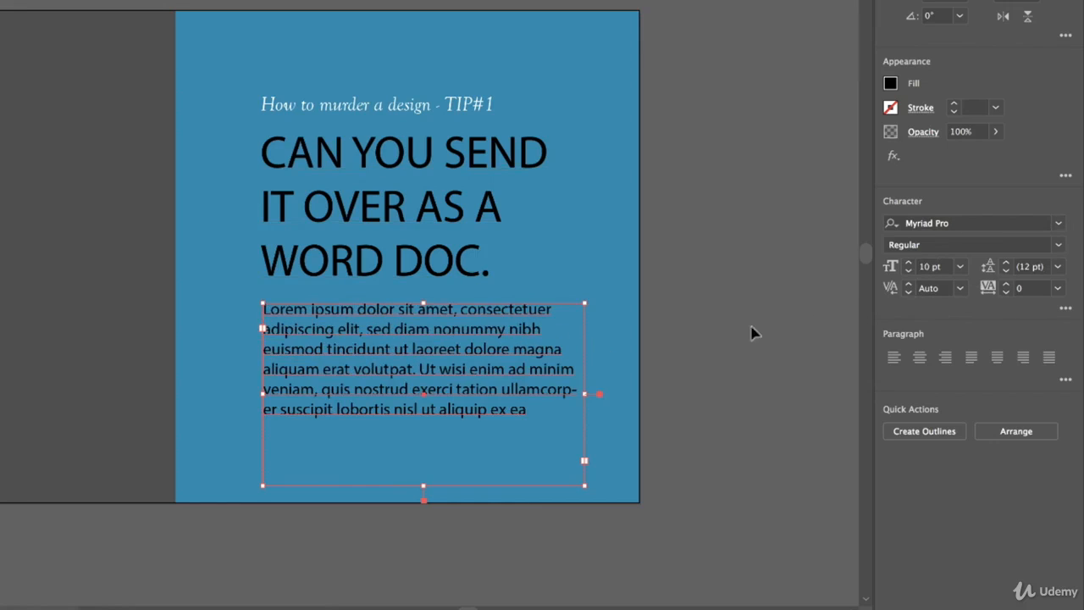
# Step: Search the fonts for "GOUD" and apply Goudy Old Style Italic to the lorem ipsum paragraph
pyautogui.click(342, 113)
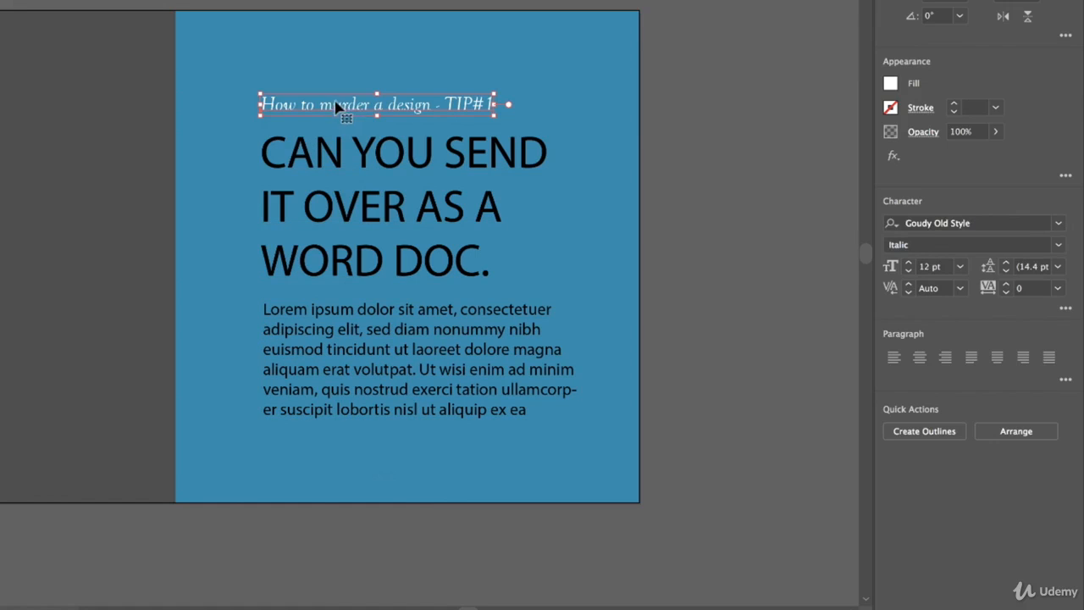
pyautogui.click(394, 315)
pyautogui.click(937, 223)
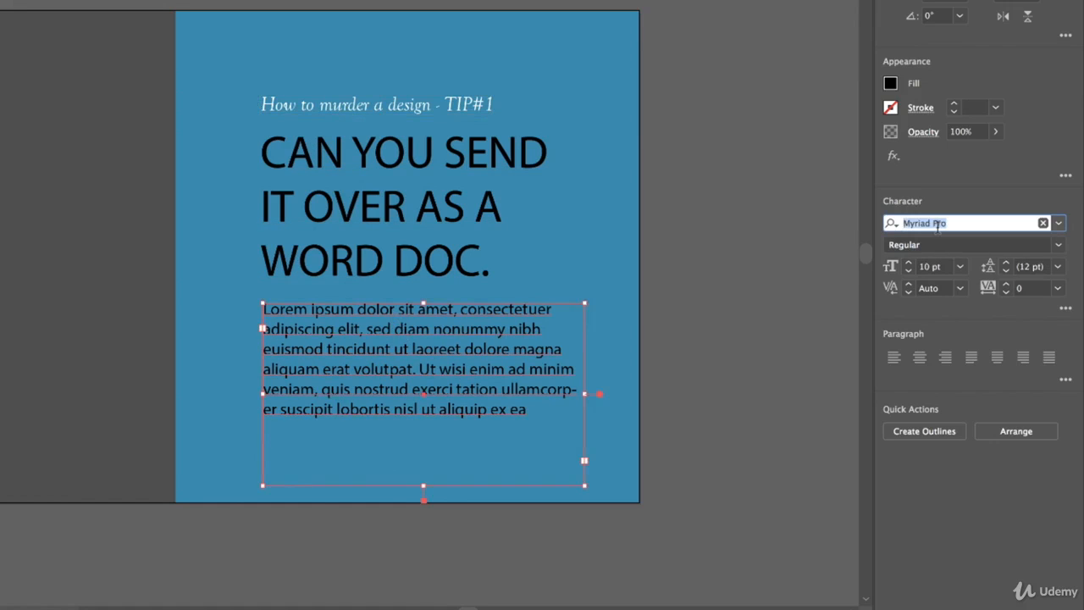
pyautogui.write('GOUDY')
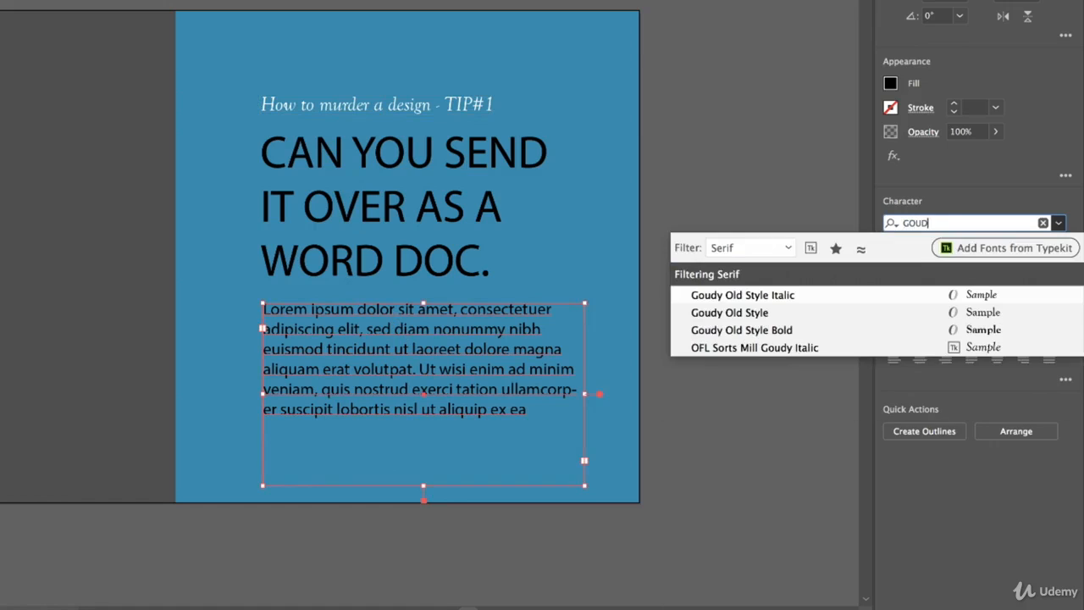
pyautogui.click(743, 294)
# Step: Fill the lorem ipsum paragraph with white and move it straight down to leave more space below the heading
pyautogui.click(890, 84)
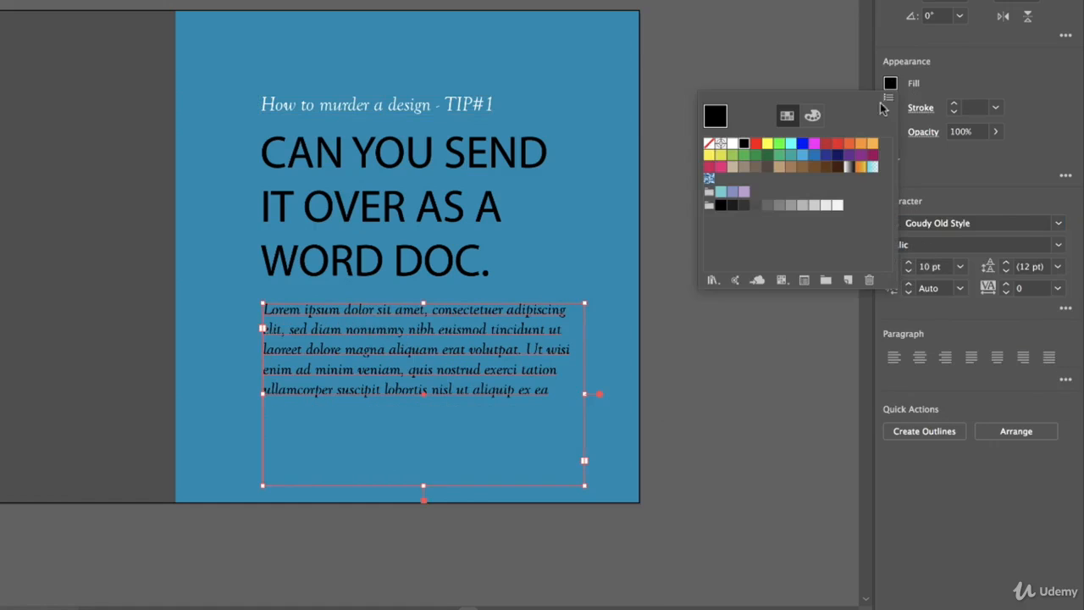
pyautogui.click(733, 143)
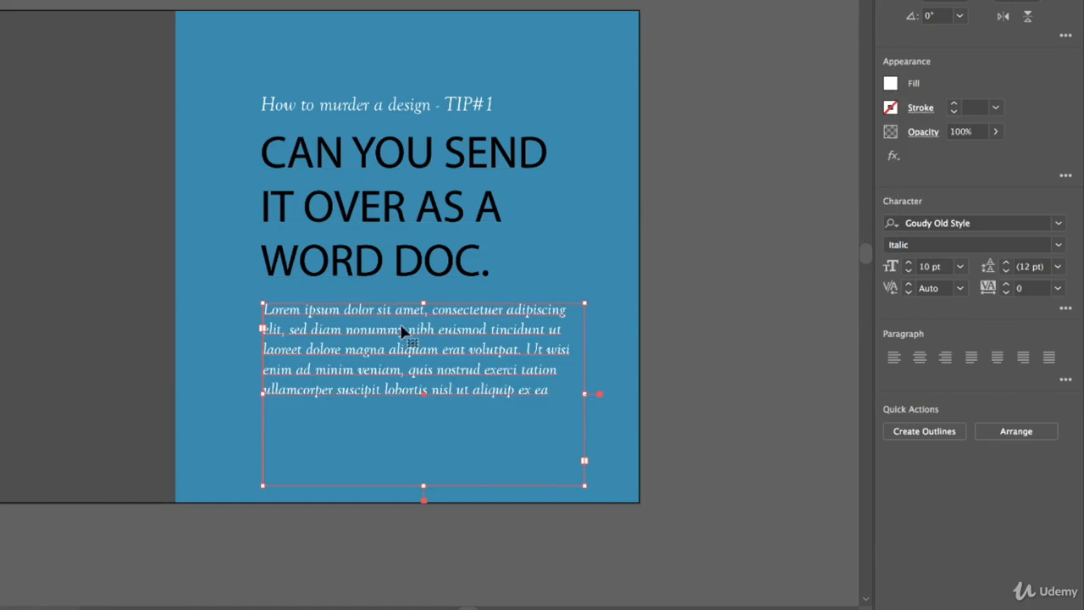
pyautogui.moveTo(404, 332); pyautogui.dragTo(400, 364)
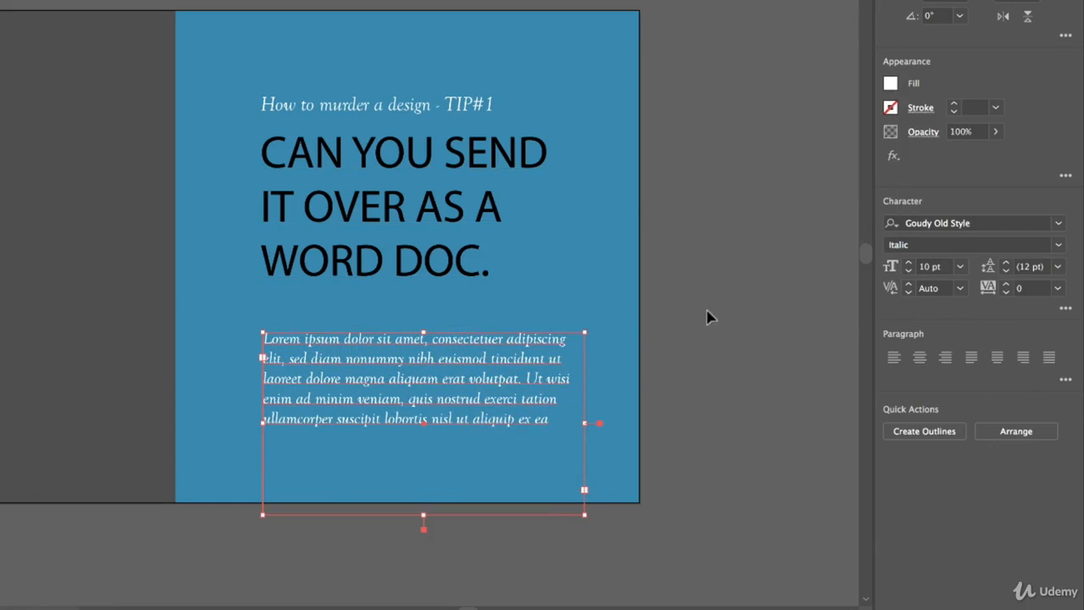
pyautogui.click(383, 208)
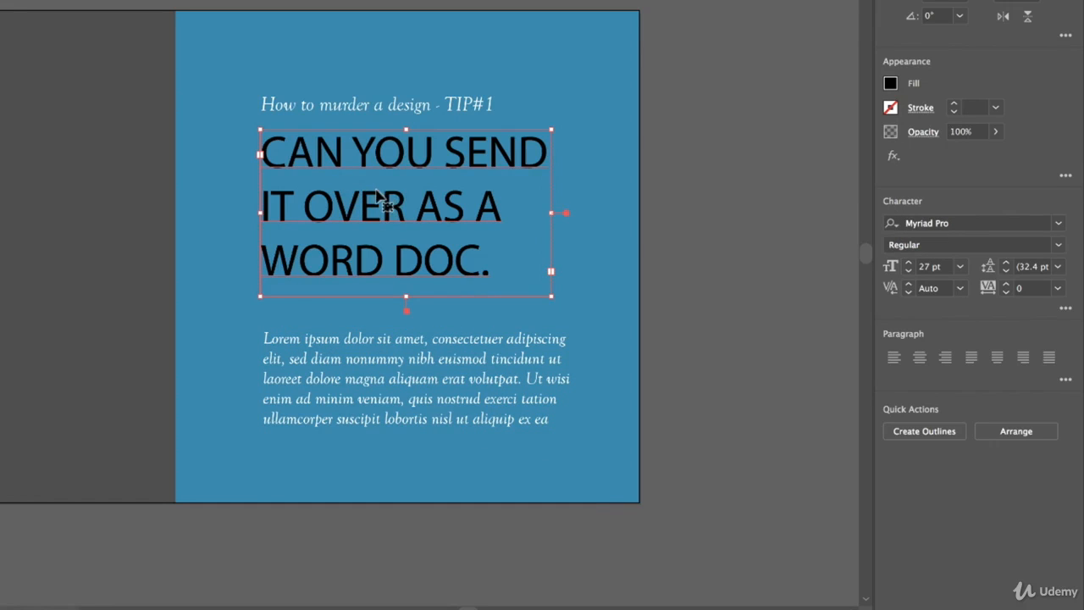
pyautogui.click(449, 105)
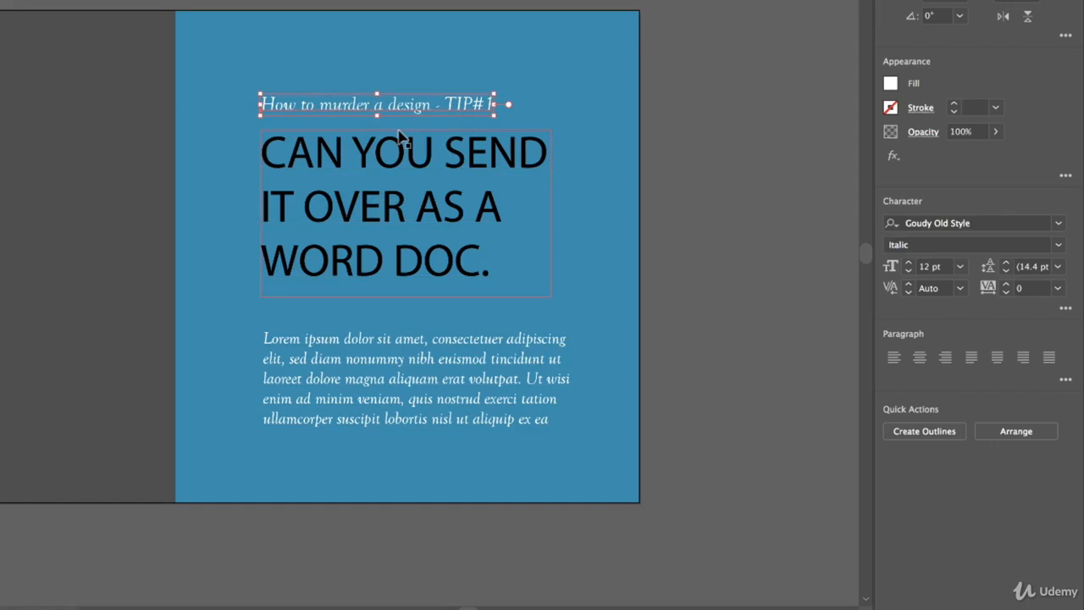
pyautogui.click(705, 196)
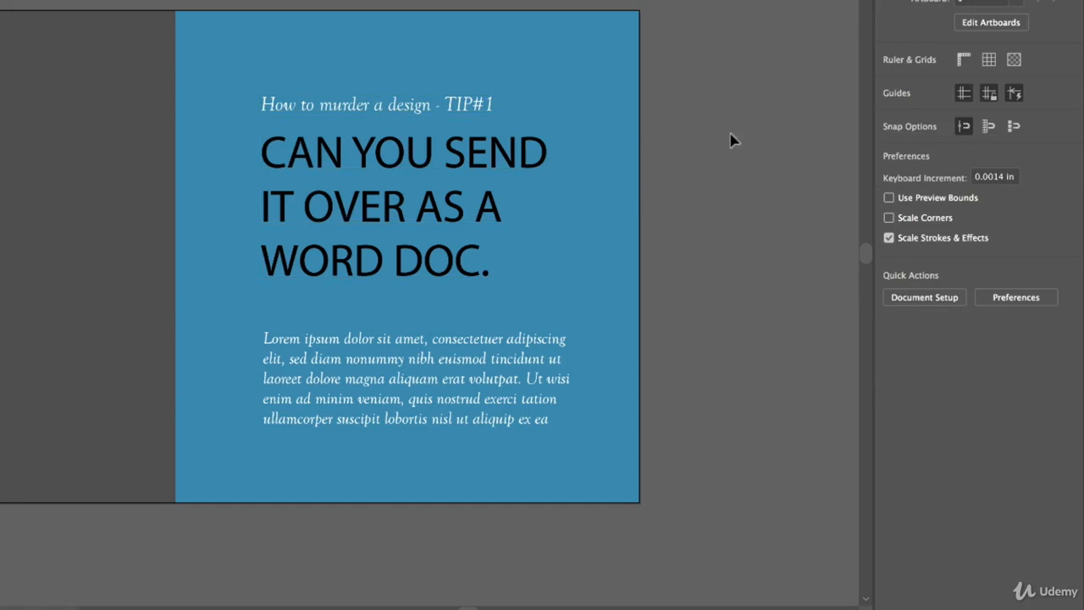
# Step: Select the CAN YOU SEND heading and open Typekit's font browsing page to add fonts
pyautogui.click(511, 174)
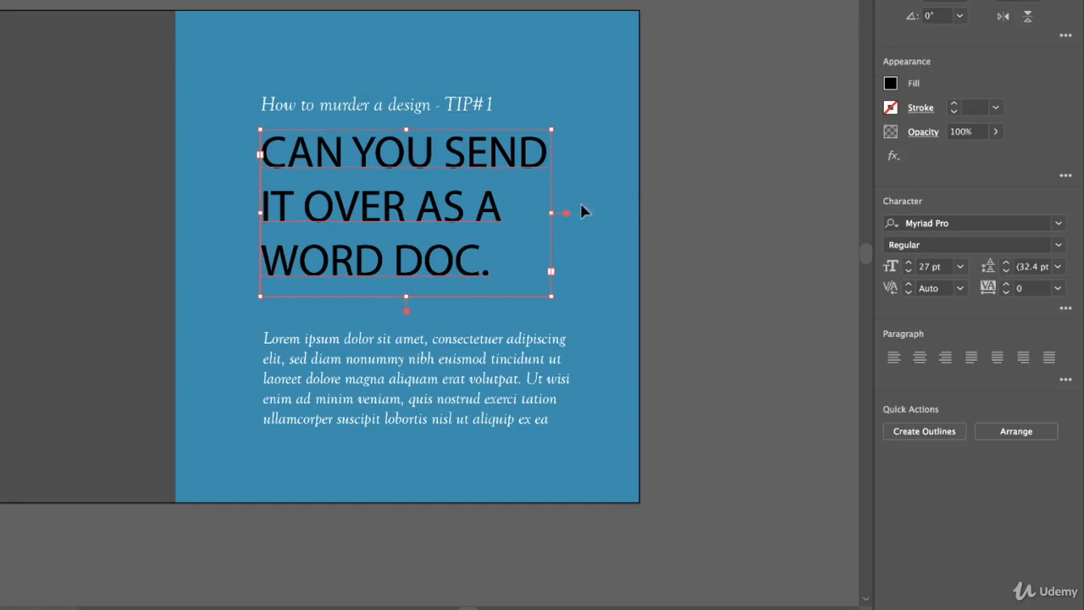
pyautogui.click(1057, 222)
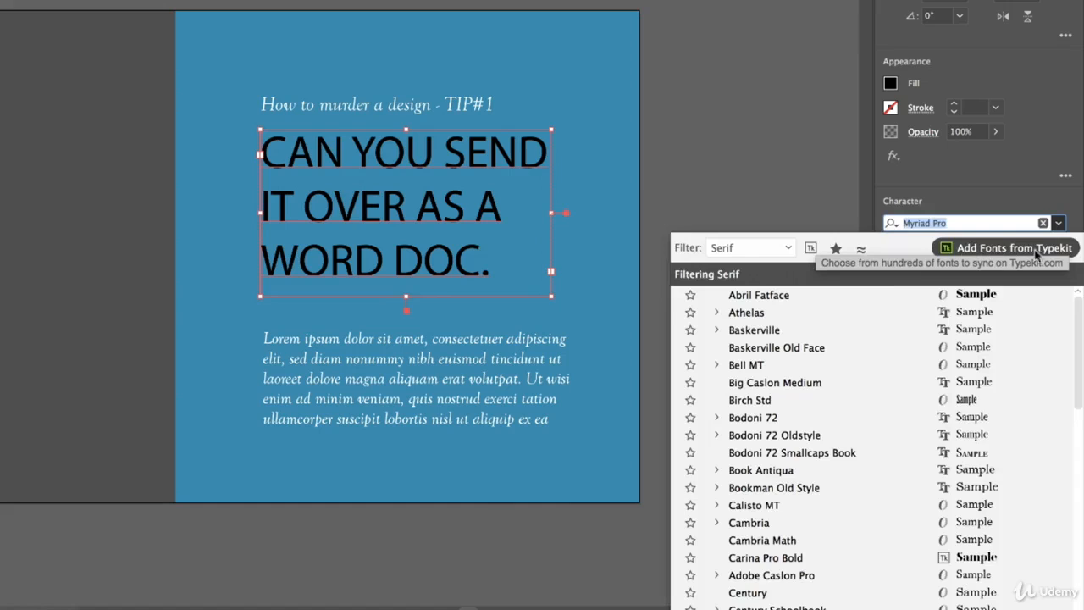
pyautogui.click(1047, 249)
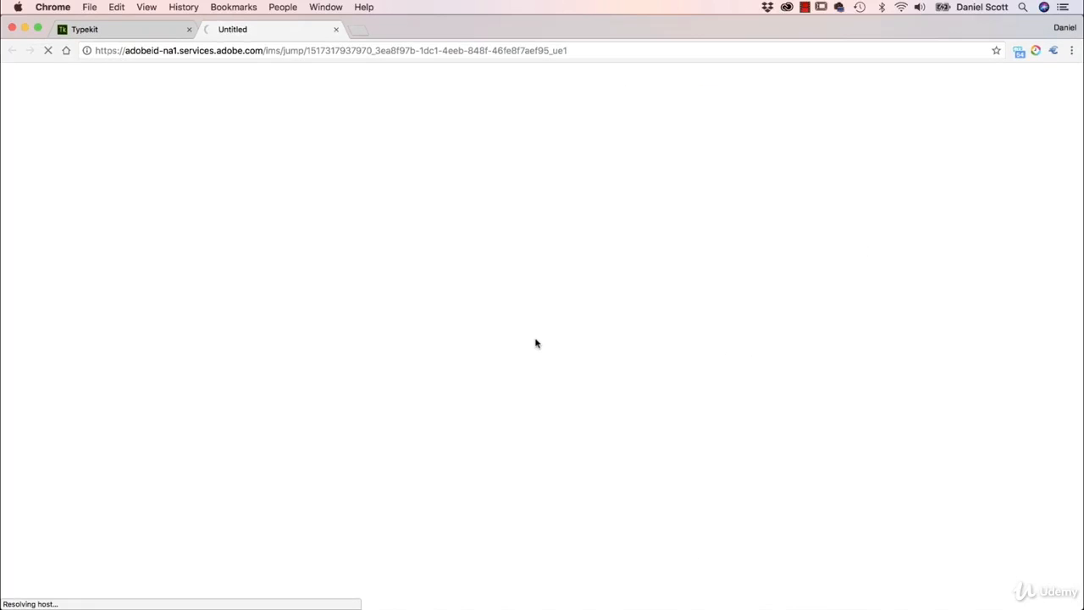
pyautogui.click(336, 30)
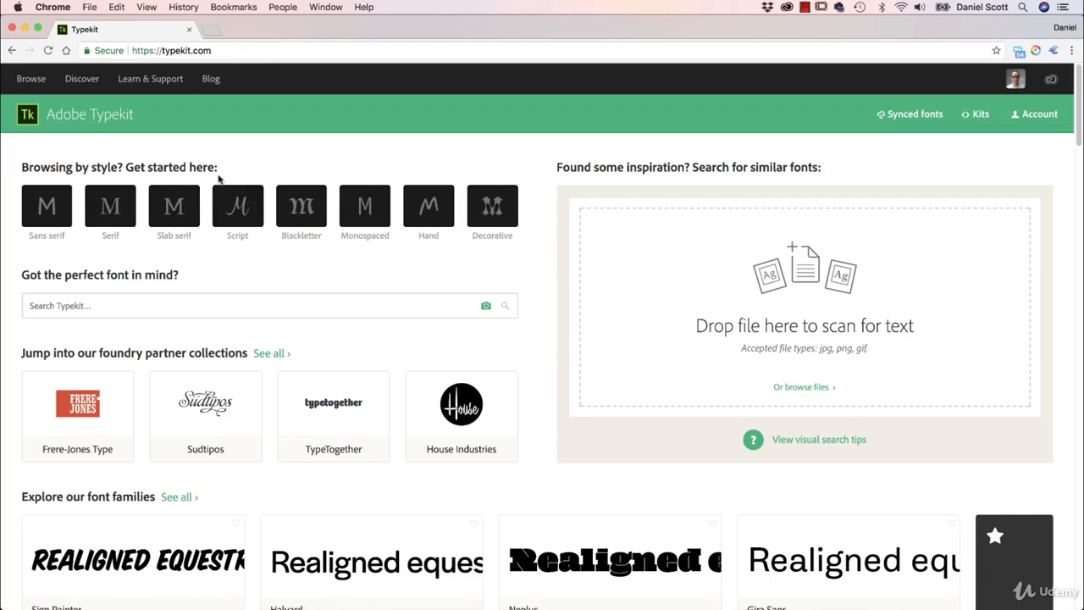
pyautogui.click(30, 79)
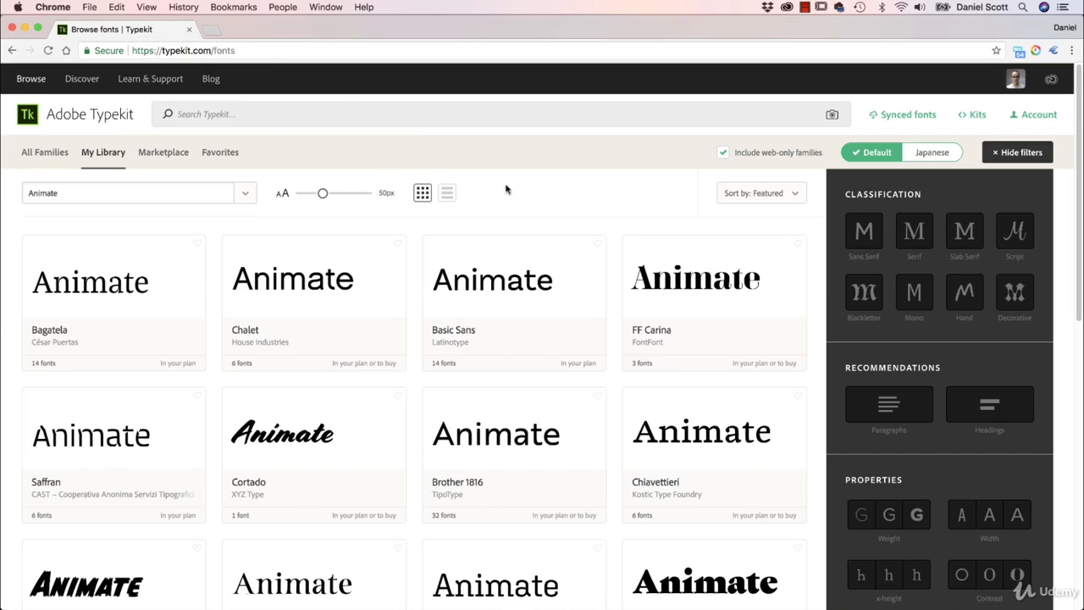
# Step: Set the Typekit sample text to "CAN YOU SEND"
pyautogui.doubleClick(192, 192)
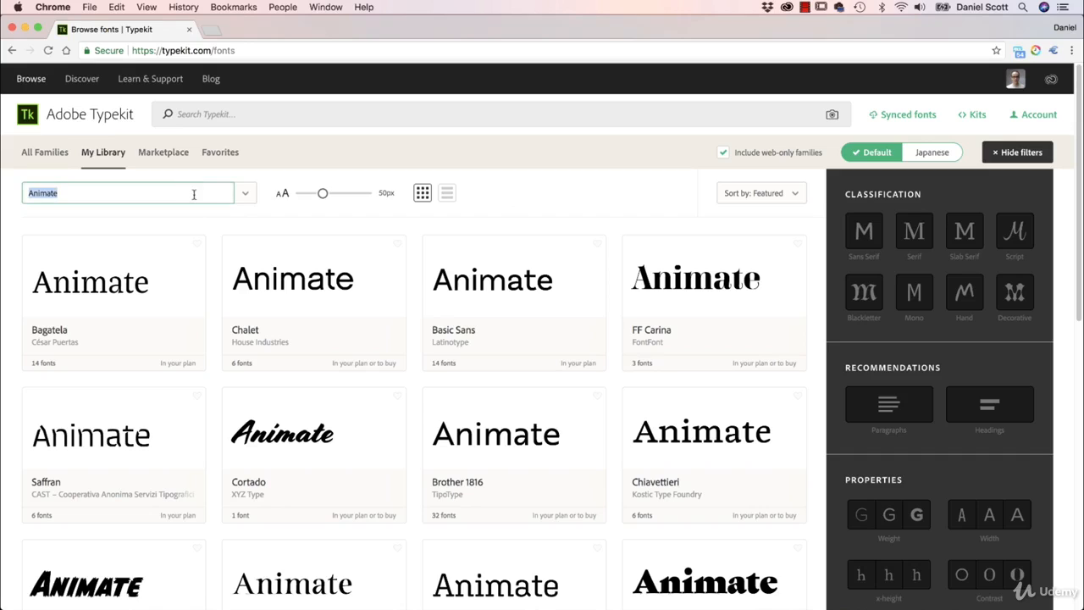
pyautogui.press('BackSpace')
pyautogui.write('CAN')
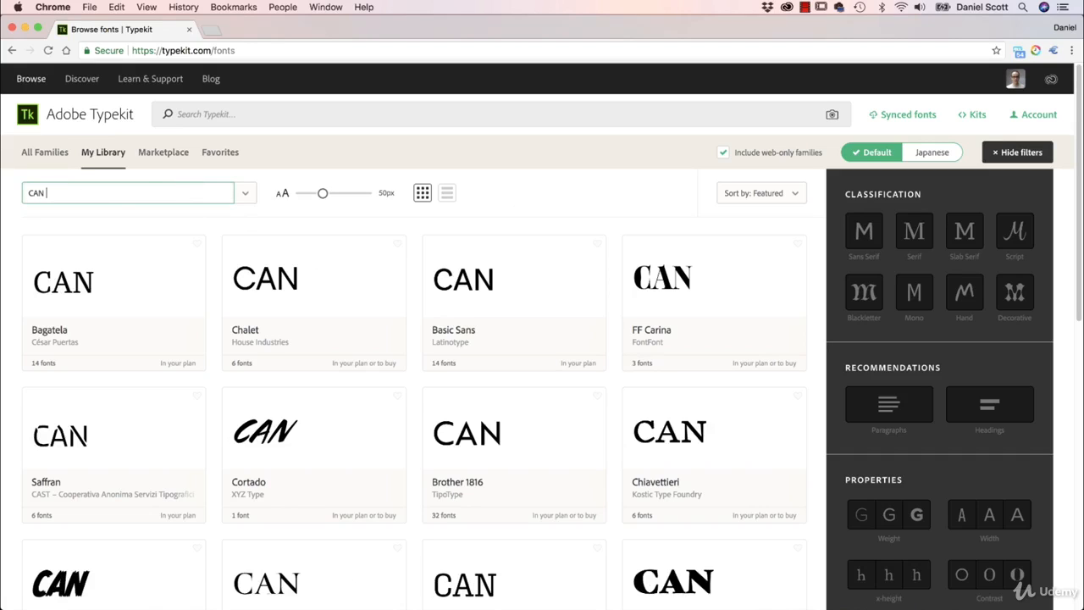
pyautogui.write(' YOU')
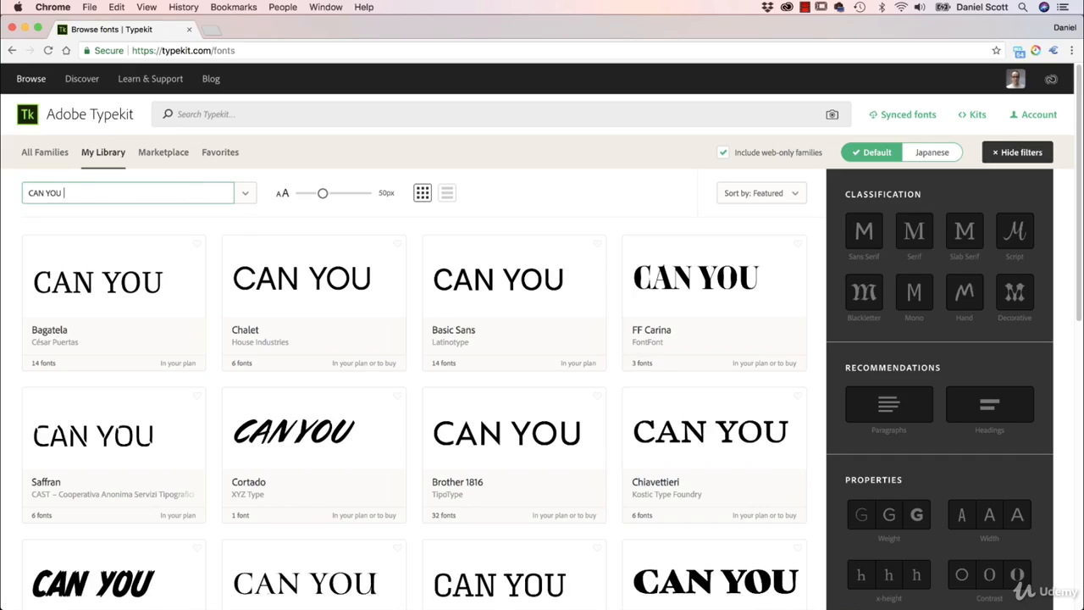
pyautogui.write(' SEND')
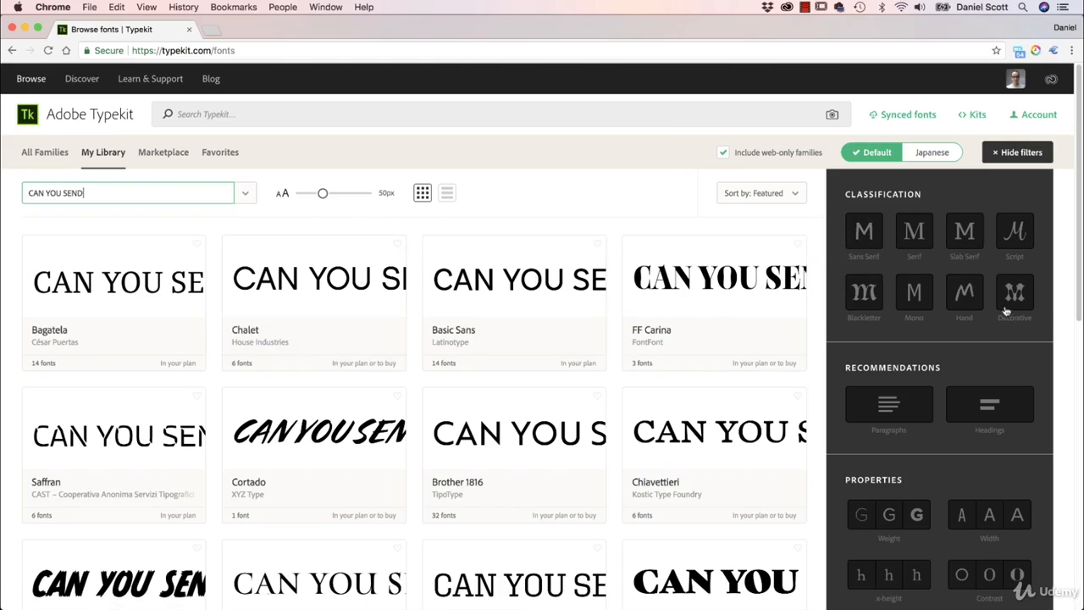
# Step: Preview fonts filtered by Script, Hand and the Headings recommendation, and clear those filters
pyautogui.click(1016, 234)
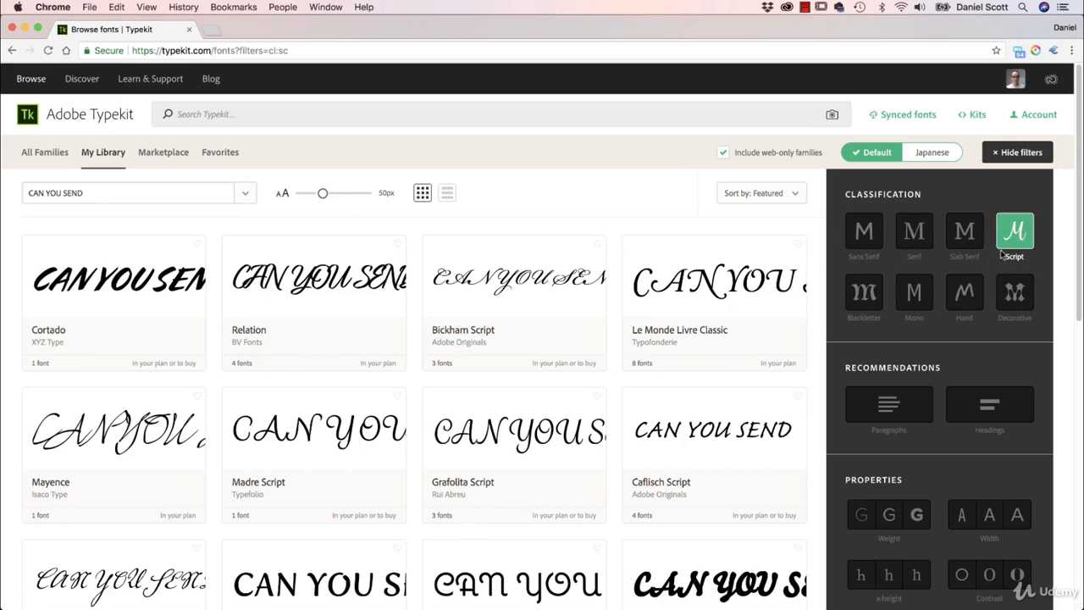
pyautogui.click(971, 291)
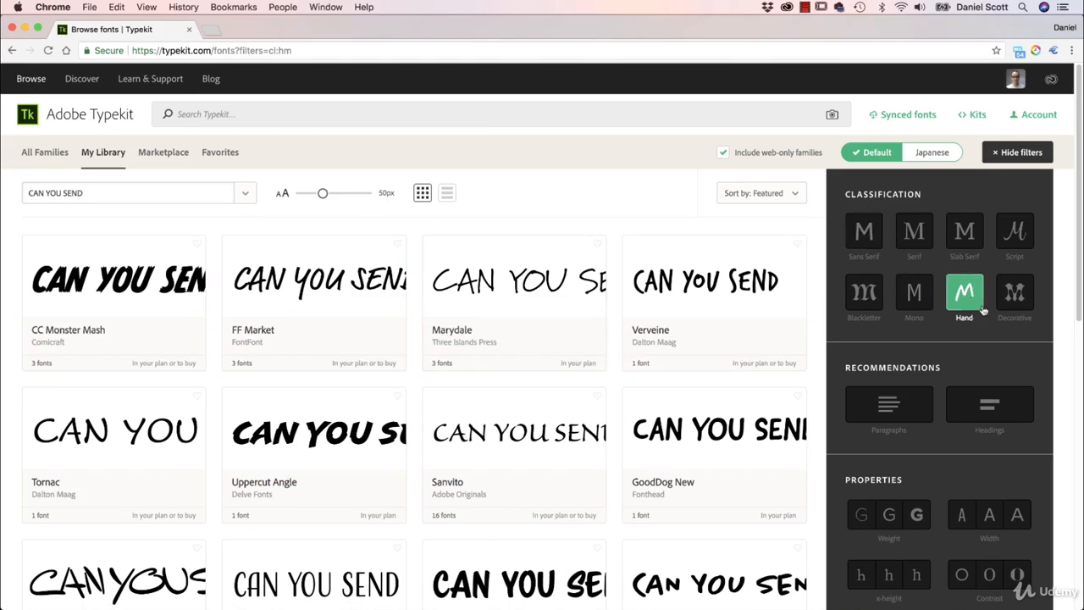
pyautogui.scroll(-2, 935, 378)
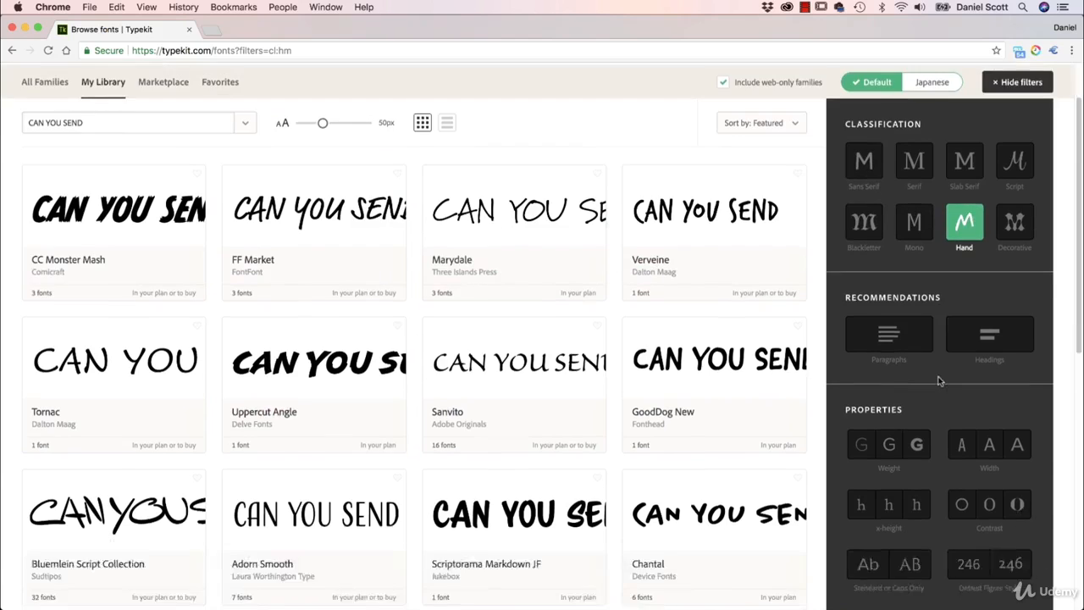
pyautogui.scroll(-2, 934, 377)
pyautogui.scroll(1, 912, 288)
pyautogui.click(982, 288)
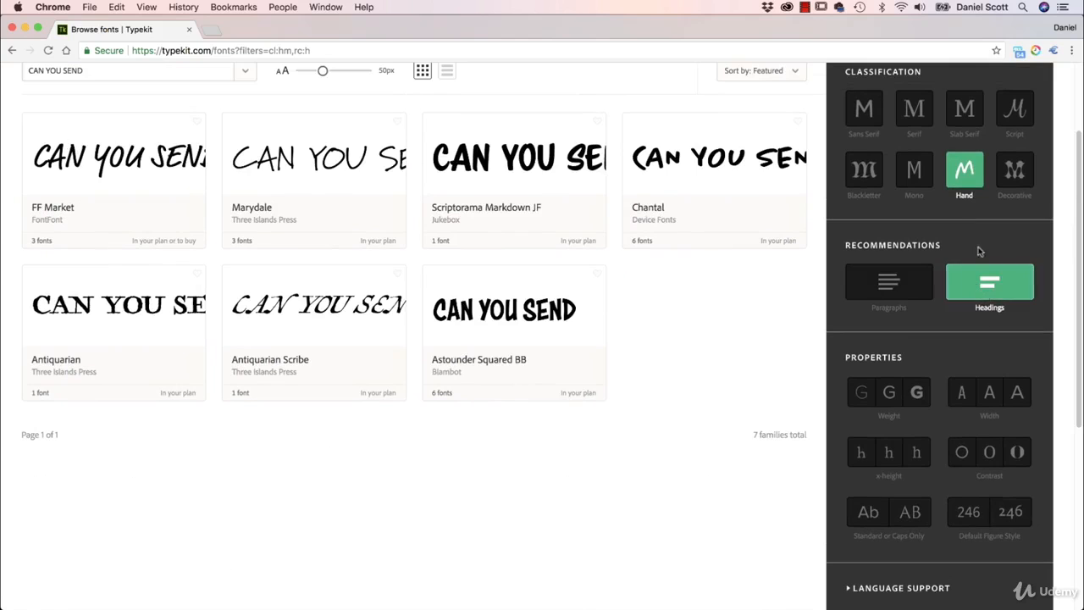
pyautogui.click(967, 174)
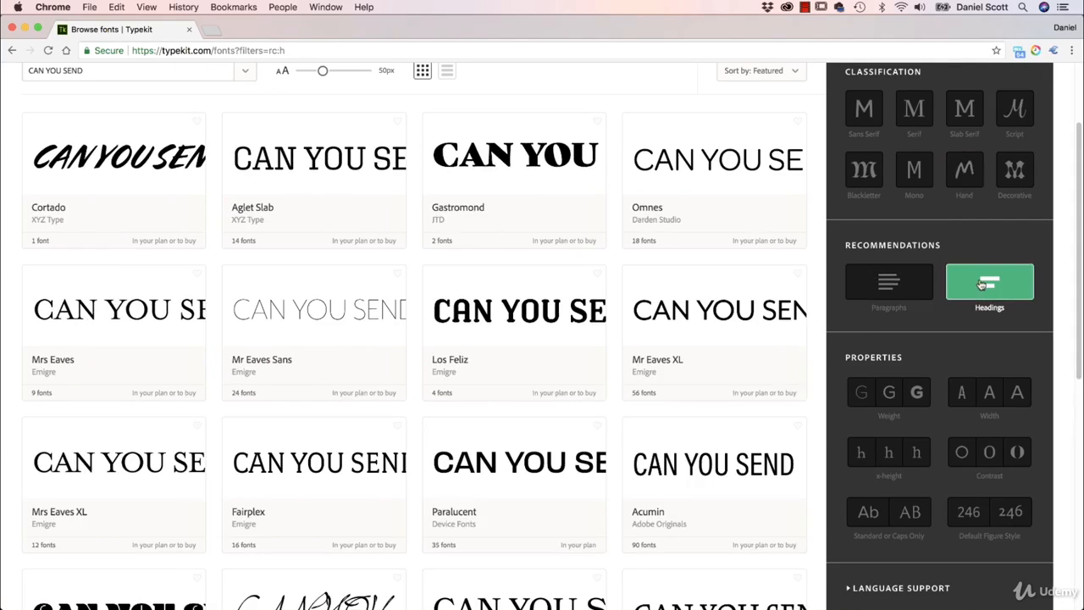
pyautogui.click(982, 285)
# Step: Filter the fonts to the narrowest width and look through the condensed families
pyautogui.scroll(-1, 931, 328)
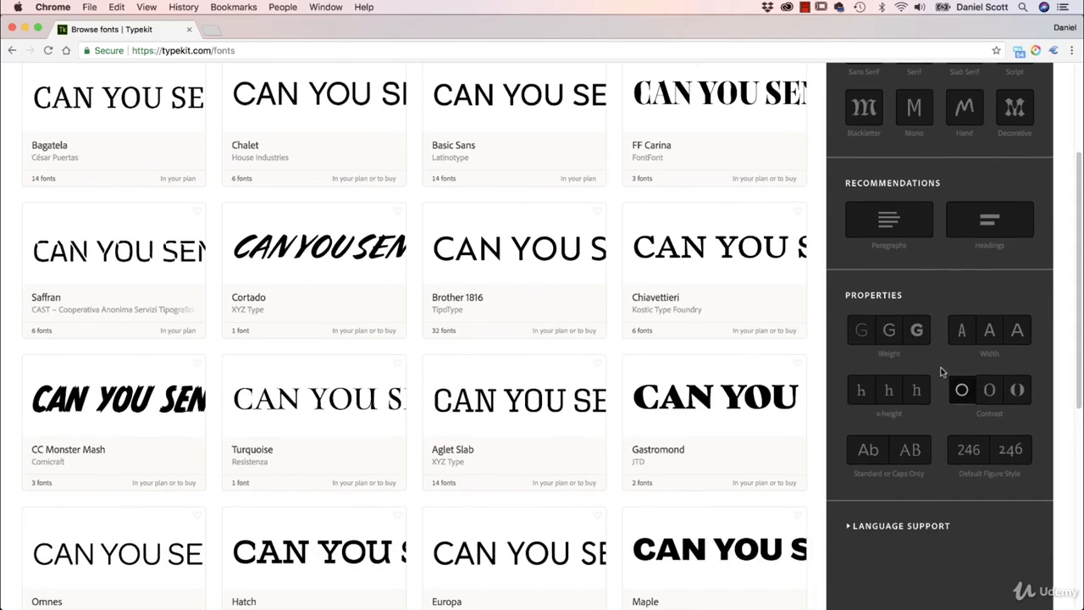
pyautogui.click(961, 330)
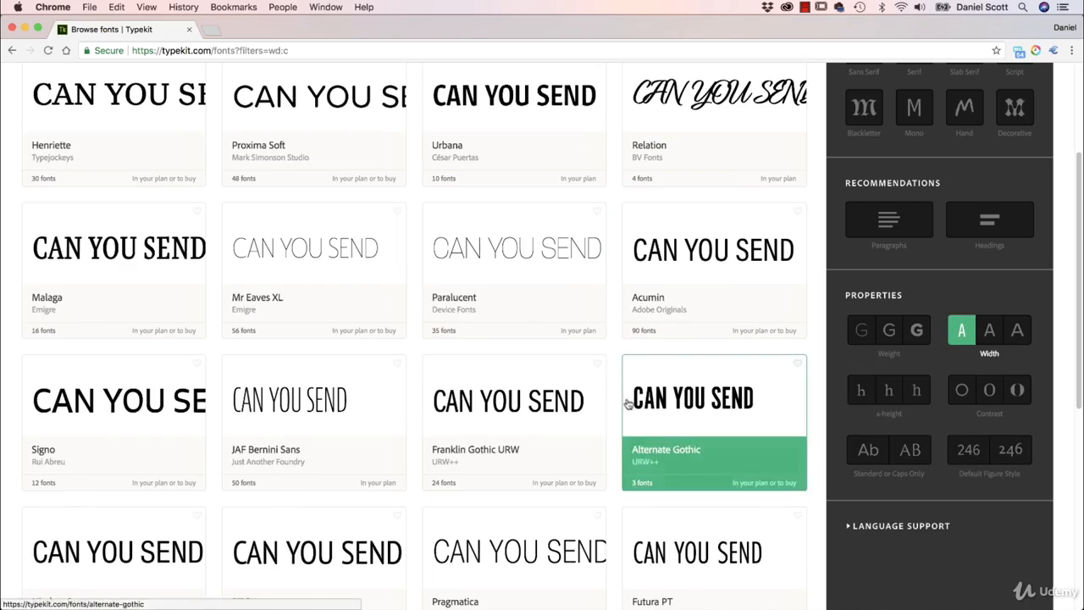
pyautogui.scroll(4, 425, 356)
pyautogui.scroll(1, 425, 356)
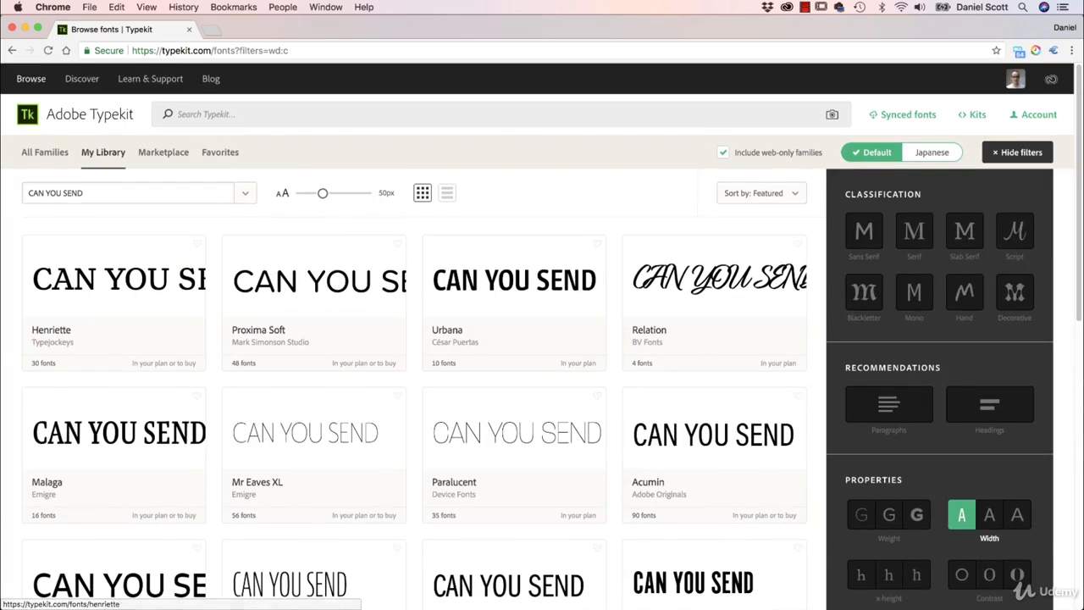
# Step: Search Typekit for "LEAG" and open the League Gothic font family
pyautogui.click(251, 123)
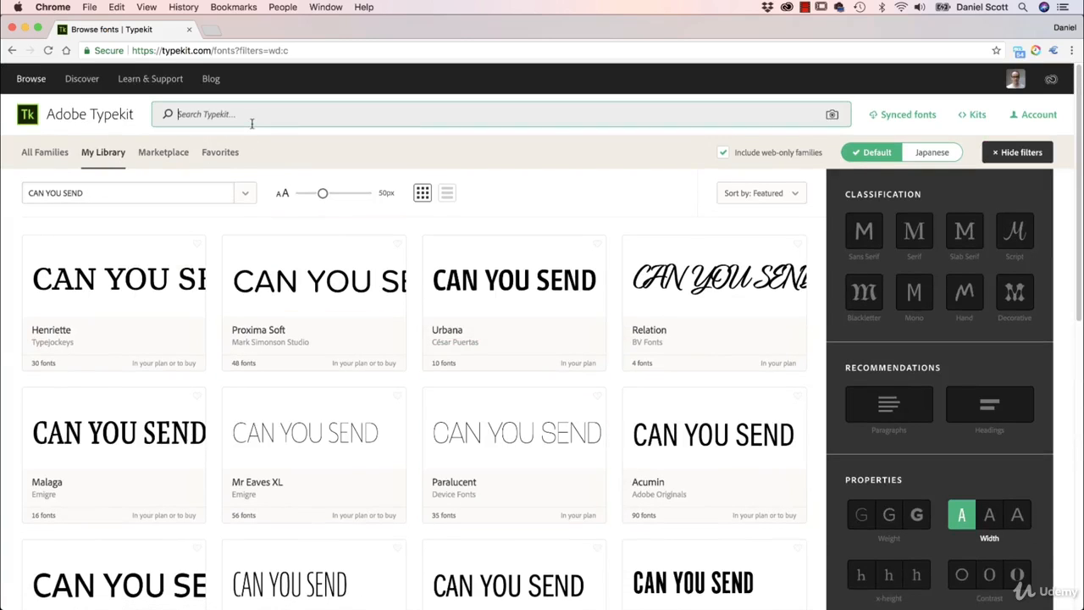
pyautogui.write('LEAU')
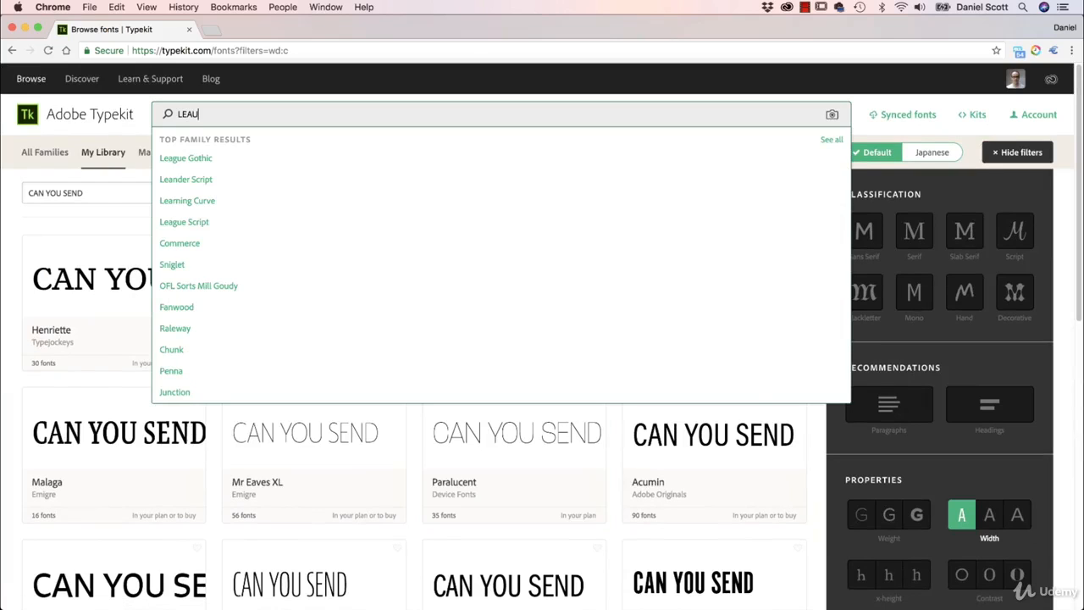
pyautogui.press('BackSpace')
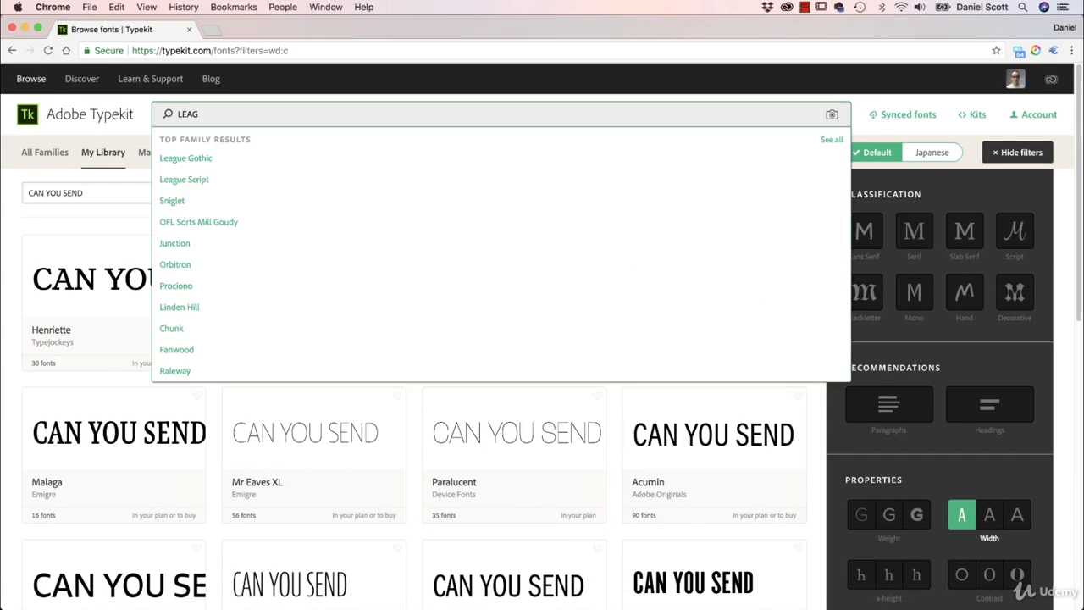
pyautogui.click(215, 163)
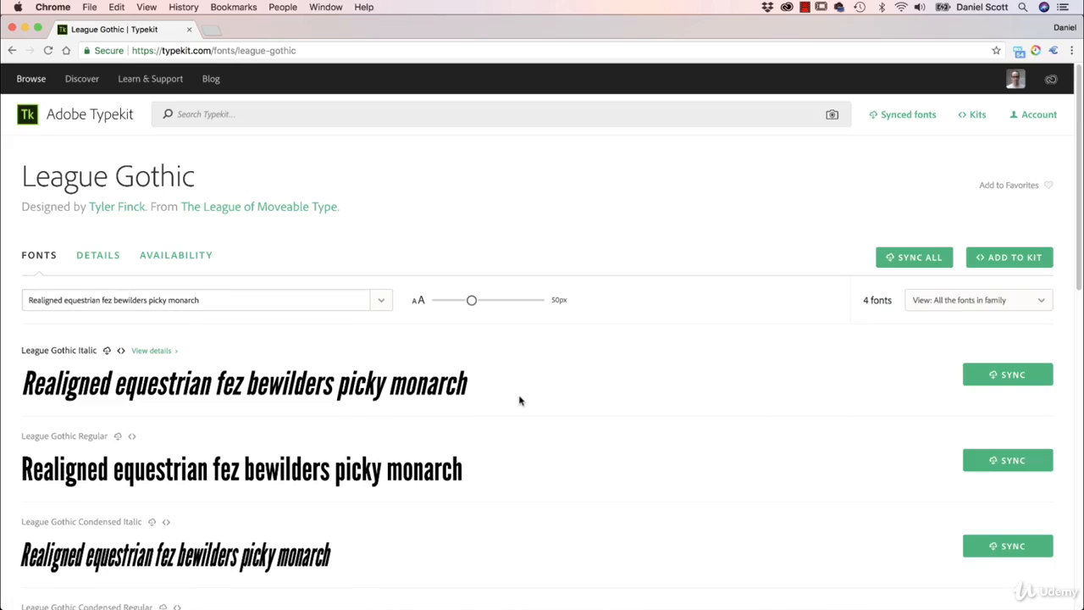
# Step: Sync all the fonts in the League Gothic family and switch back to Illustrator
pyautogui.scroll(-5, 517, 399)
pyautogui.scroll(10, 508, 389)
pyautogui.click(930, 258)
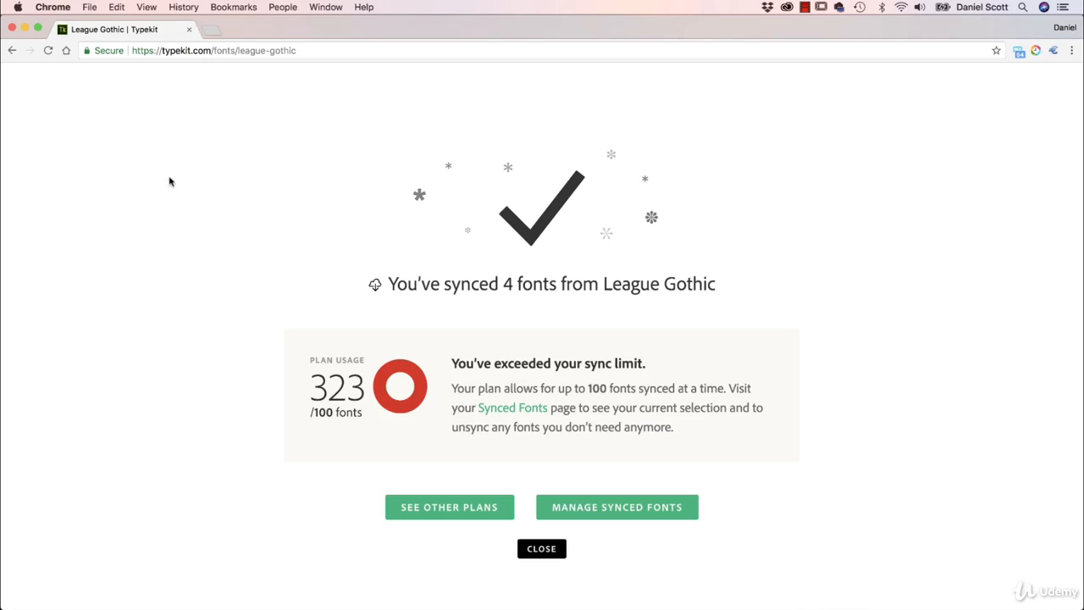
pyautogui.press('super+Tab')
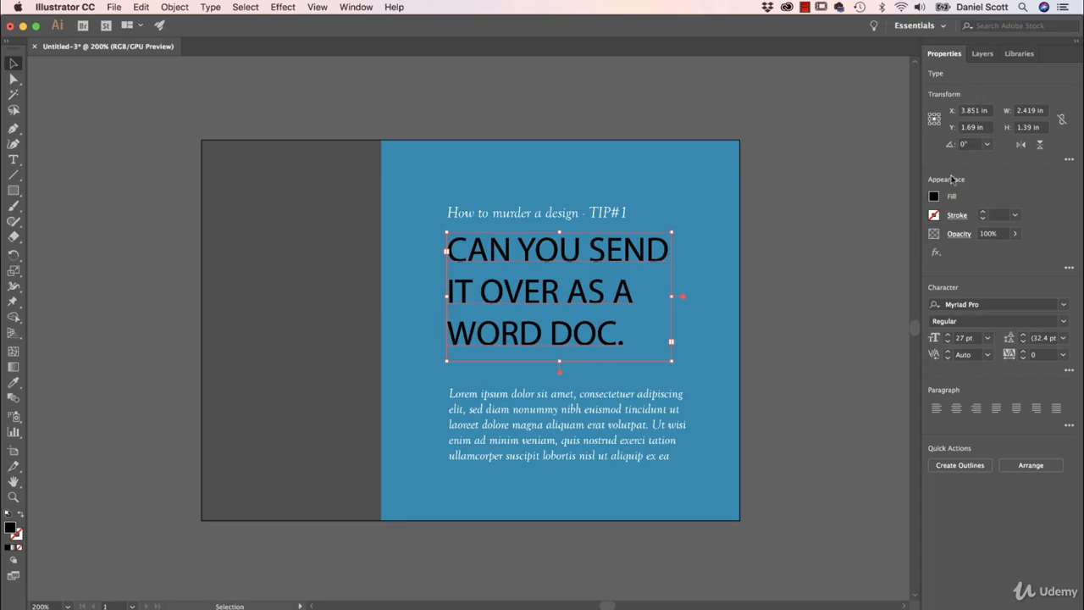
# Step: Search the heading's font list for League Gothic across all classes and apply League Gothic Regular
pyautogui.click(996, 304)
pyautogui.write('LEAU')
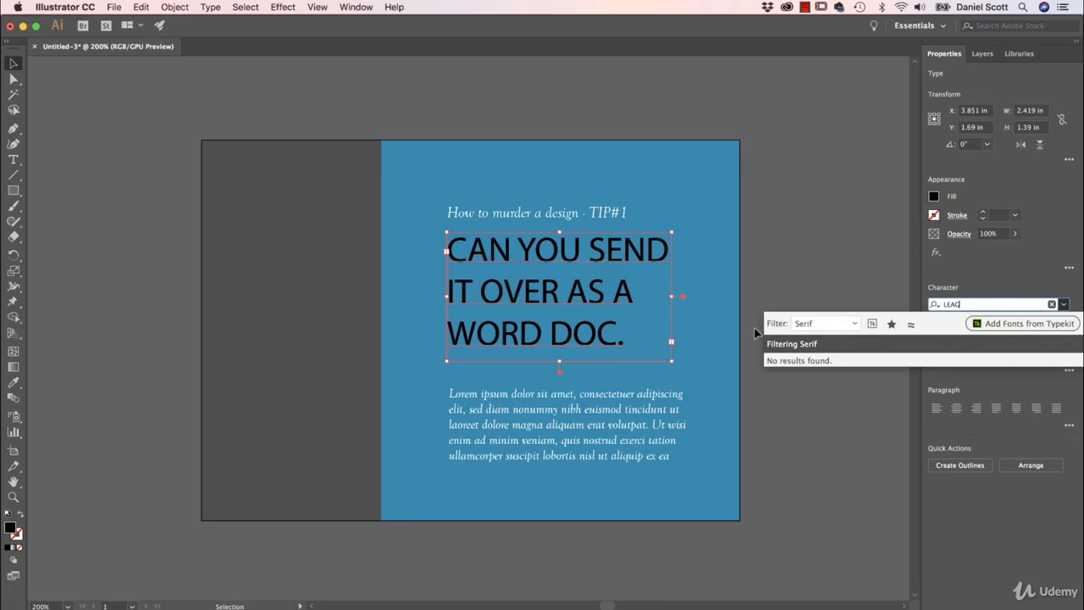
pyautogui.click(853, 324)
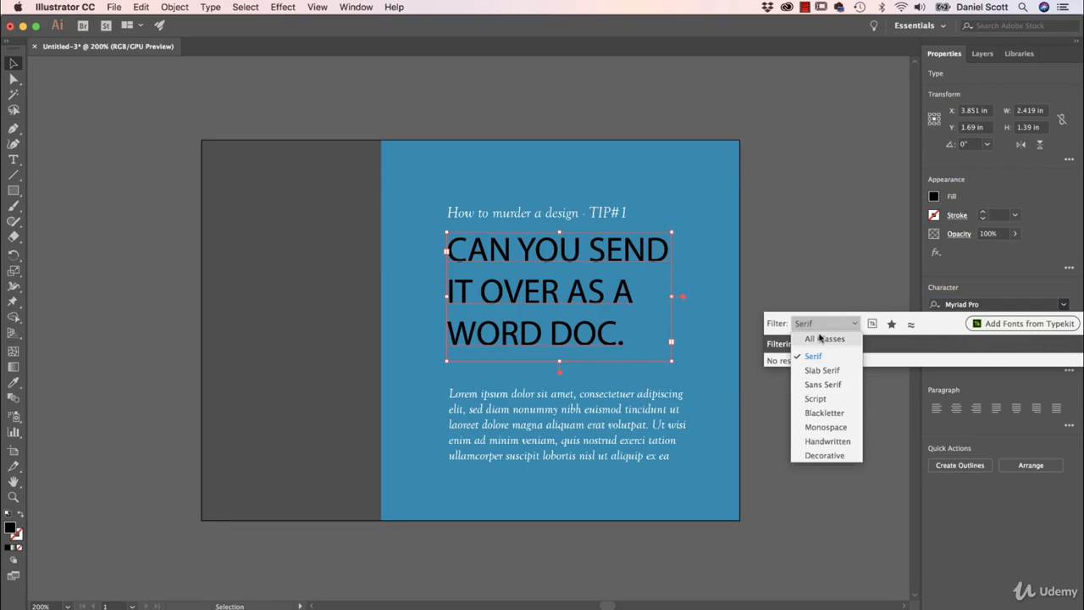
pyautogui.click(825, 341)
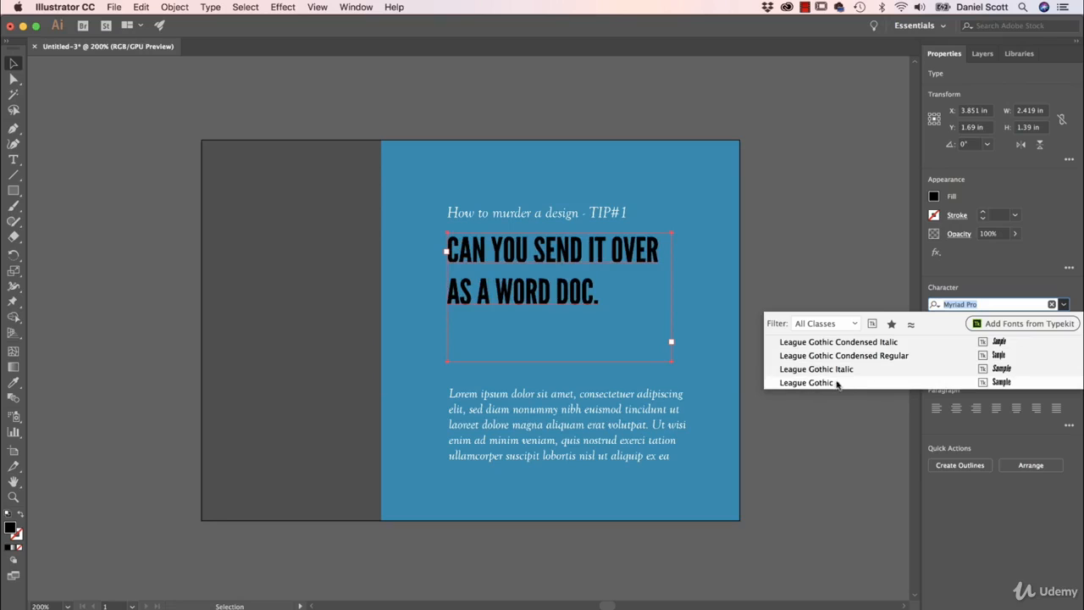
pyautogui.click(823, 382)
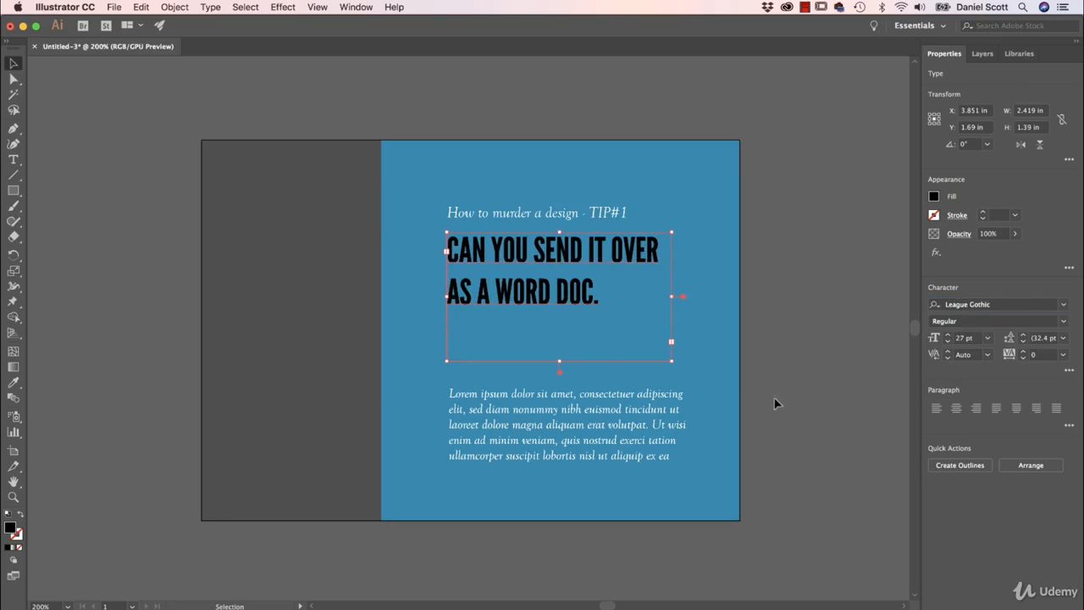
# Step: Fill the heading text with white and enlarge its text frame to about 2.6 by 1.53 in
pyautogui.click(934, 197)
pyautogui.click(811, 243)
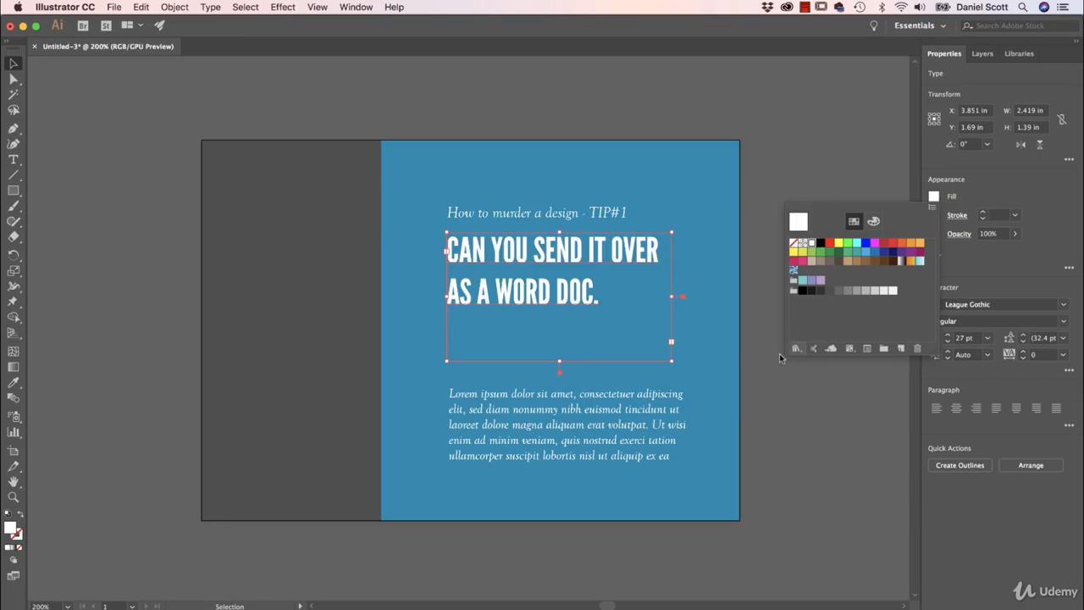
pyautogui.click(784, 155)
pyautogui.moveTo(672, 361); pyautogui.dragTo(688, 375)
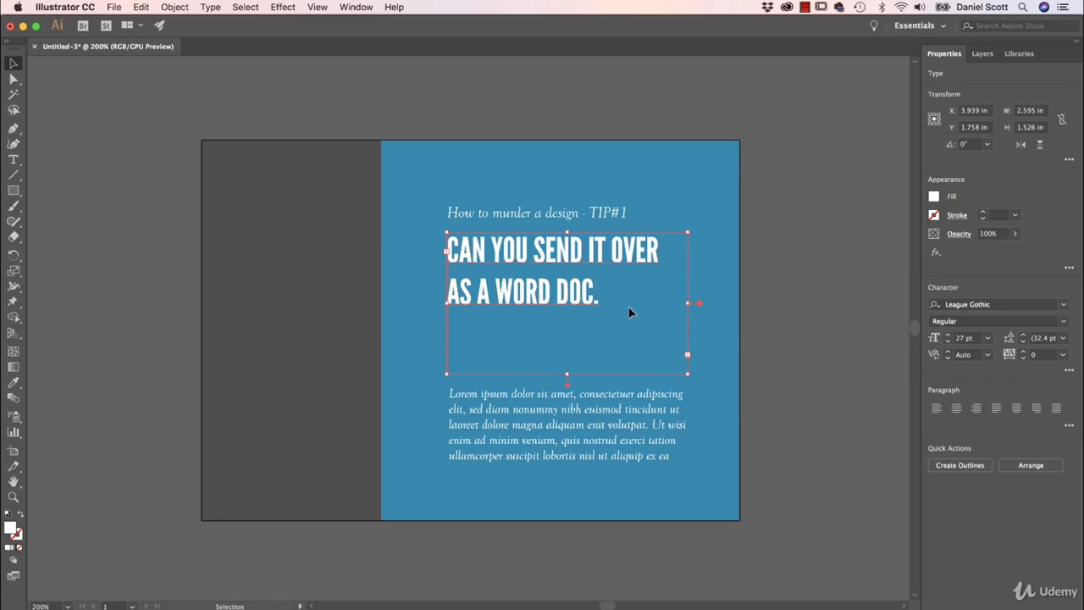
# Step: Increase the whole heading's font size to 41 pt and extend its text frame downward to about 2 in tall
pyautogui.doubleClick(601, 295)
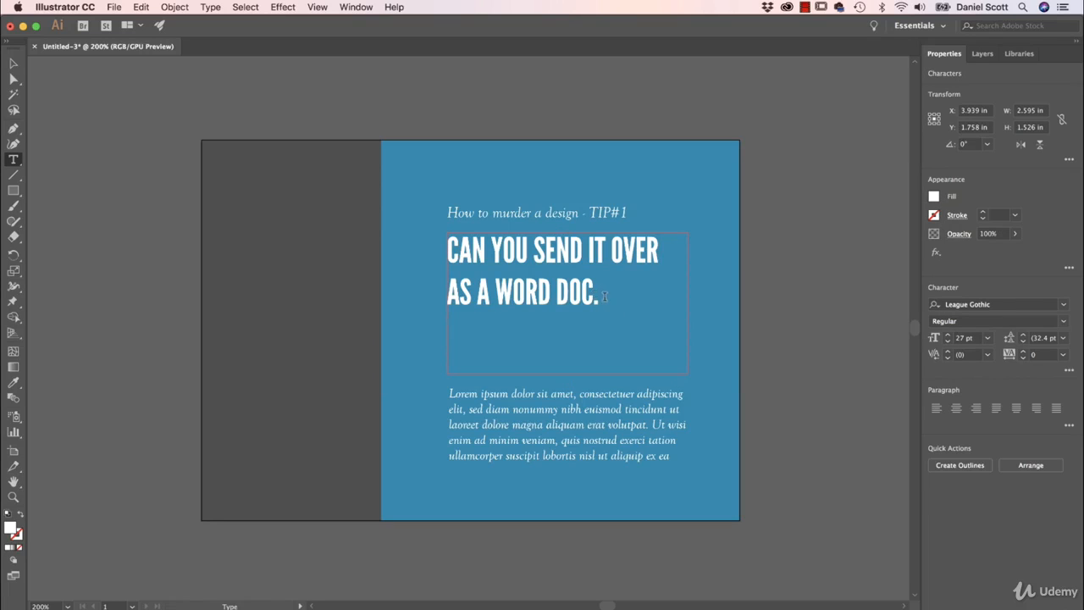
pyautogui.moveTo(626, 295); pyautogui.dragTo(446, 249)
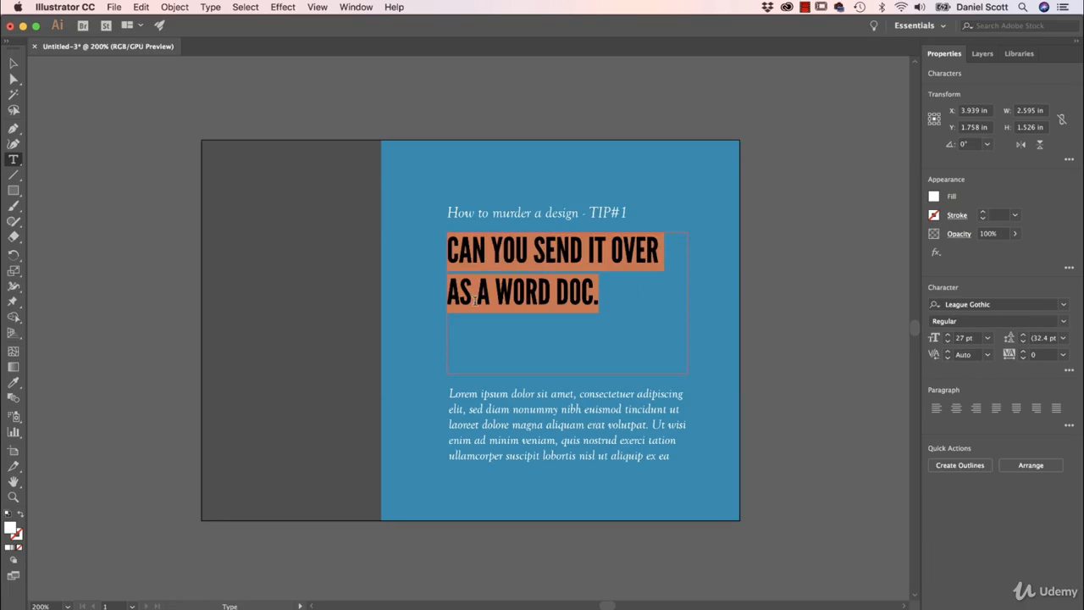
pyautogui.press('super')
pyautogui.press('super+shift+period')
pyautogui.press('super+shift+period')
pyautogui.press('super+shift+period')
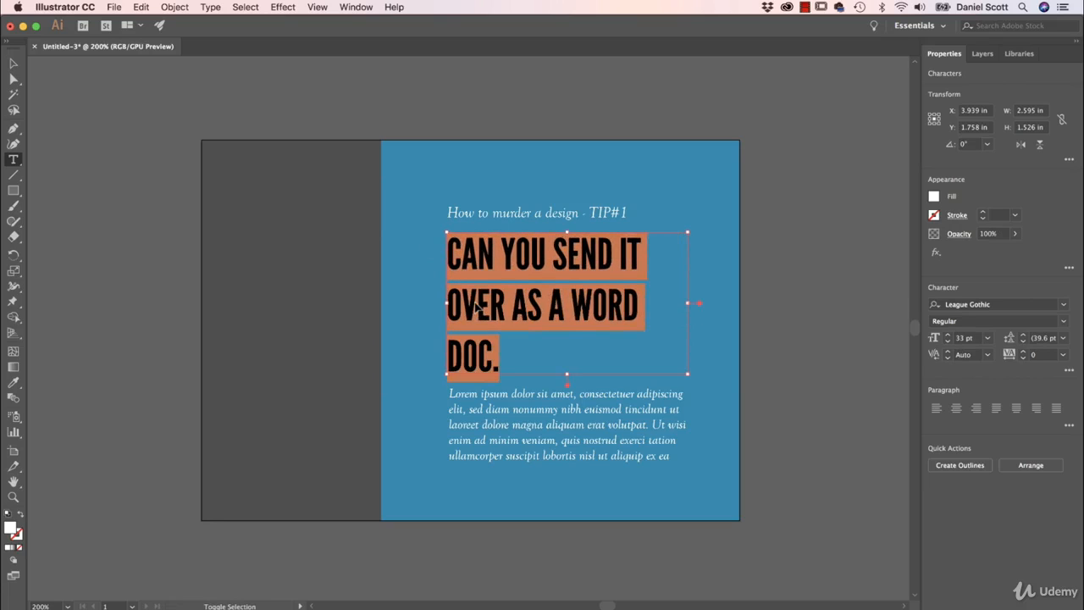
pyautogui.press('super+shift+period')
pyautogui.press('super+shift+period')
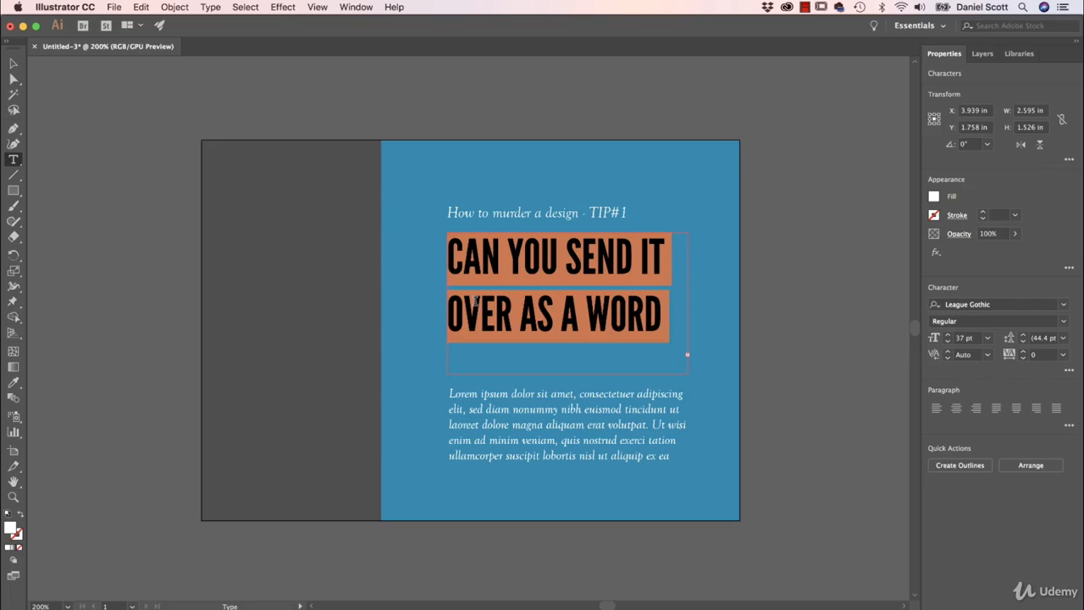
pyautogui.press('super')
pyautogui.press('super+shift+comma')
pyautogui.press('super+shift+comma')
pyautogui.press('super+shift+comma')
pyautogui.press('super+shift+period')
pyautogui.press('super+shift+period')
pyautogui.press('super+shift+period')
pyautogui.press('super+shift+period')
pyautogui.press('super+shift+period')
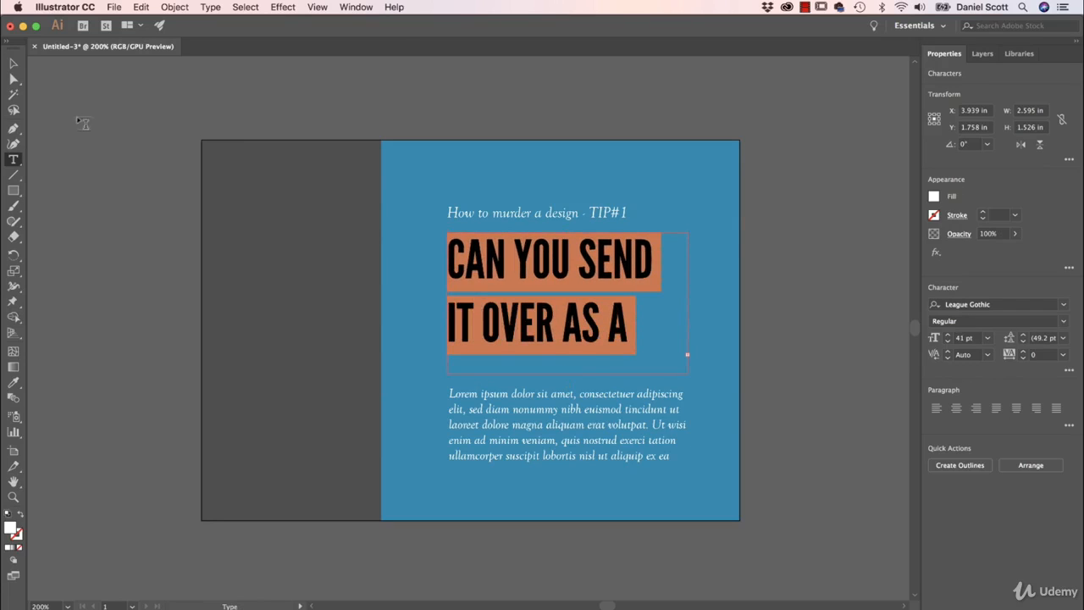
pyautogui.click(14, 65)
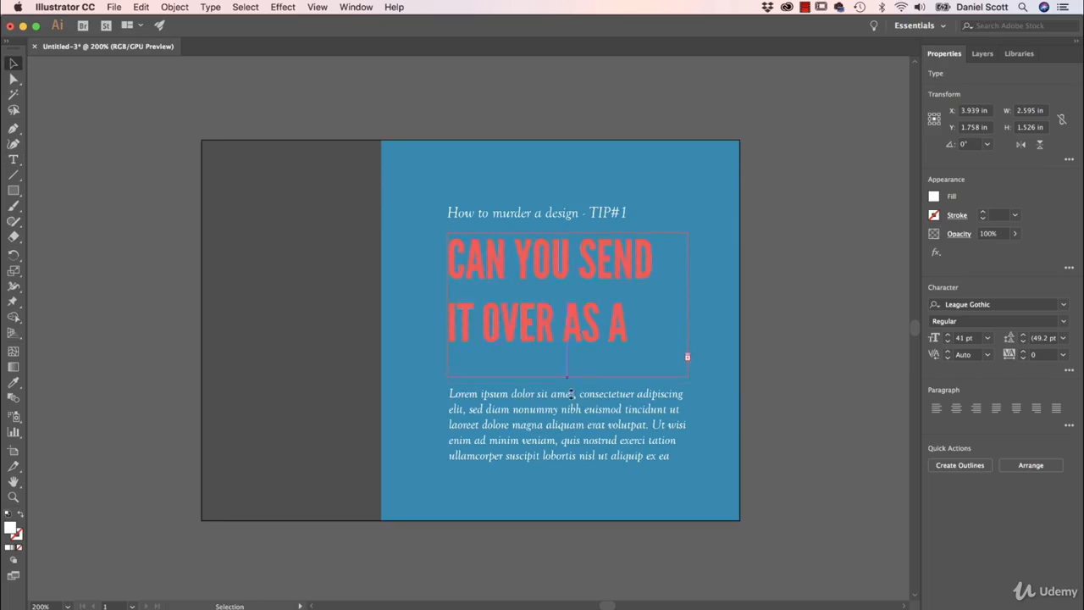
pyautogui.doubleClick(567, 374)
# Step: Select all the heading text and tighten its leading to 39 pt
pyautogui.press('t')
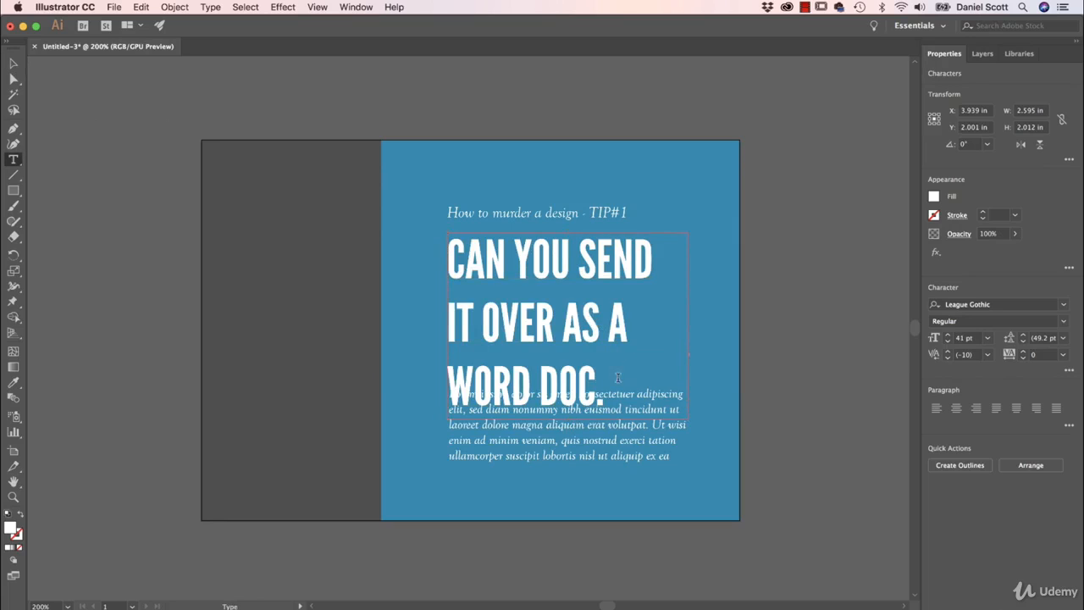
pyautogui.moveTo(618, 378); pyautogui.dragTo(449, 250)
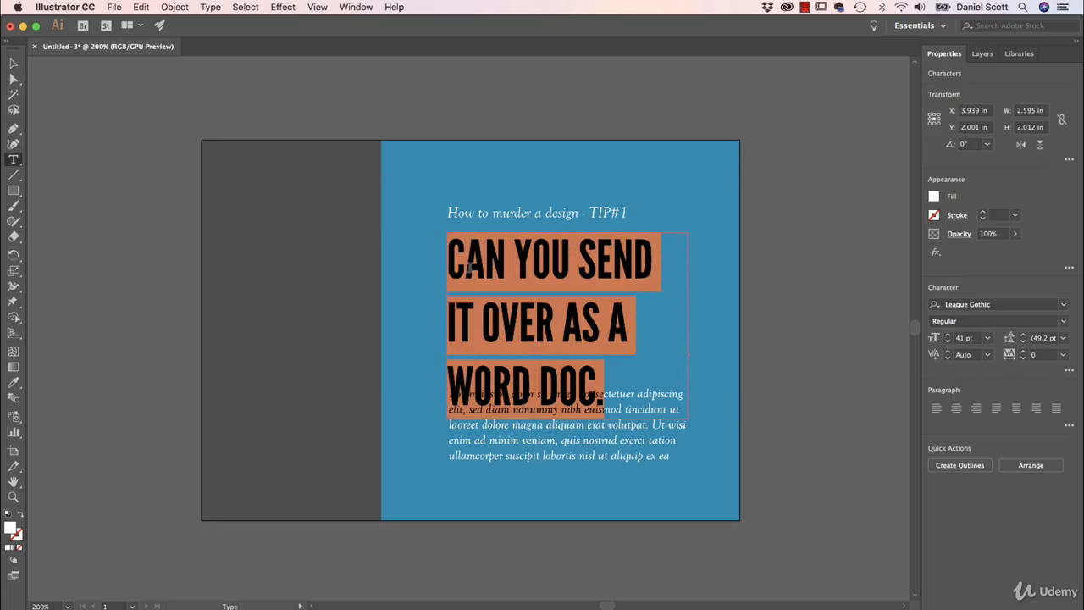
pyautogui.click(1021, 342)
pyautogui.click(1022, 342)
pyautogui.click(1022, 342)
pyautogui.click(1022, 342)
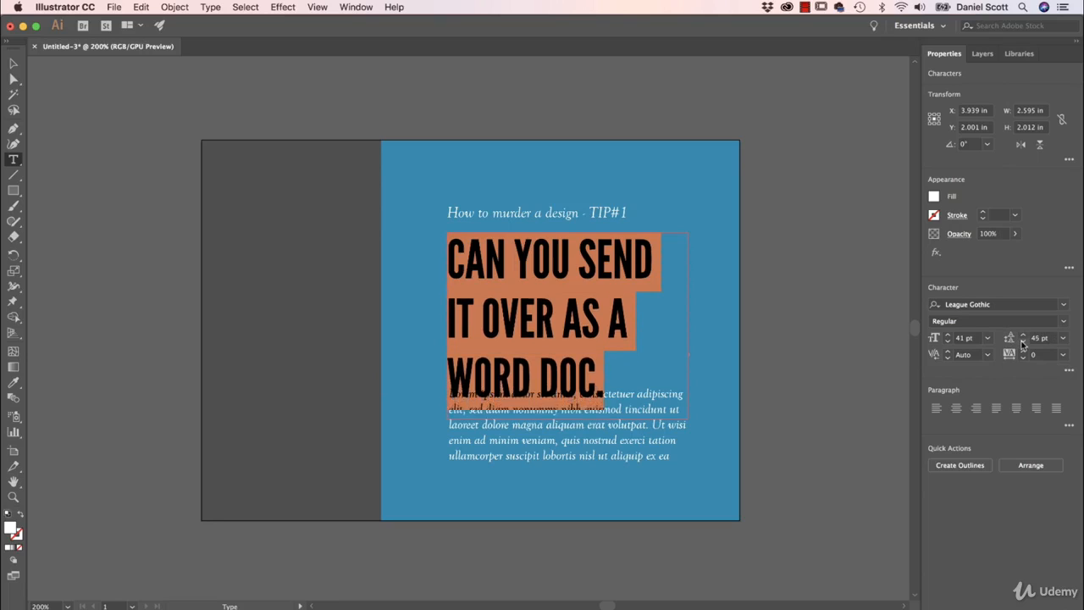
pyautogui.click(1021, 342)
pyautogui.click(1022, 342)
pyautogui.click(1022, 342)
pyautogui.click(1022, 343)
pyautogui.click(1022, 342)
pyautogui.click(1022, 342)
pyautogui.click(1022, 342)
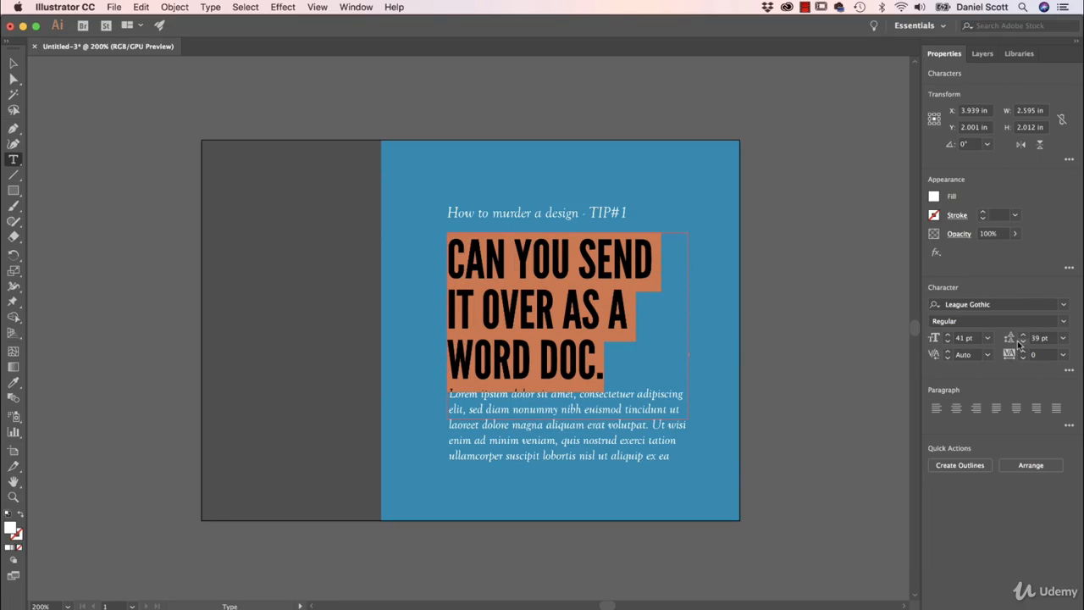
pyautogui.click(1022, 342)
pyautogui.click(1022, 342)
pyautogui.click(1022, 342)
pyautogui.click(1022, 342)
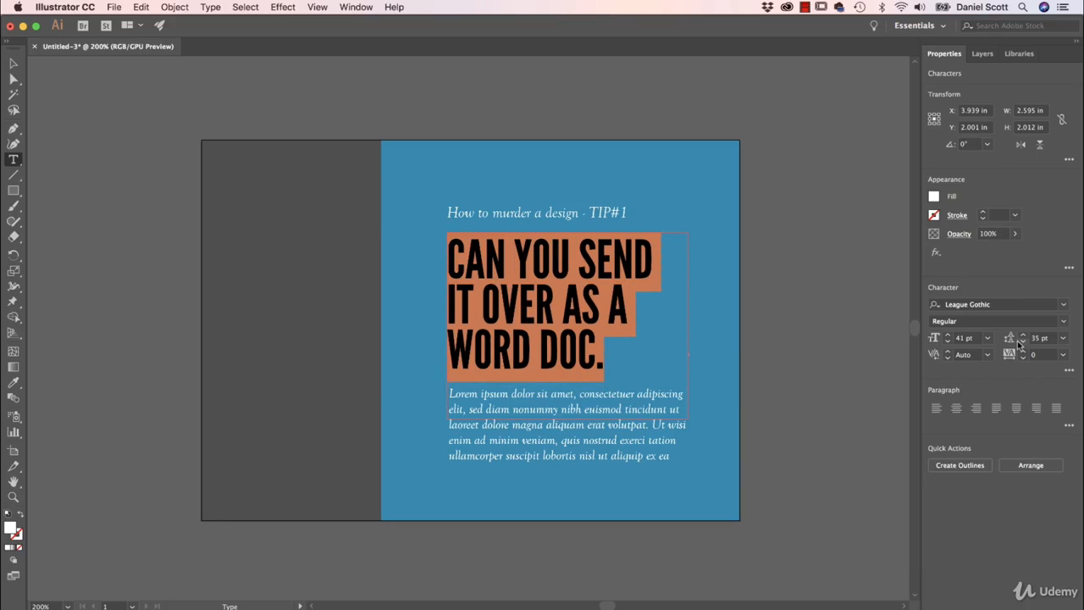
pyautogui.hotkey('alt', 'Down')
pyautogui.hotkey('alt', 'Down')
pyautogui.hotkey('alt', 'Down')
pyautogui.hotkey('alt', 'Down')
pyautogui.hotkey('alt', 'Up')
pyautogui.hotkey('alt', 'Up')
pyautogui.hotkey('alt', 'Up')
pyautogui.hotkey('alt', 'Down')
pyautogui.hotkey('alt', 'Down')
pyautogui.hotkey('alt', 'Up')
pyautogui.hotkey('alt', 'Up')
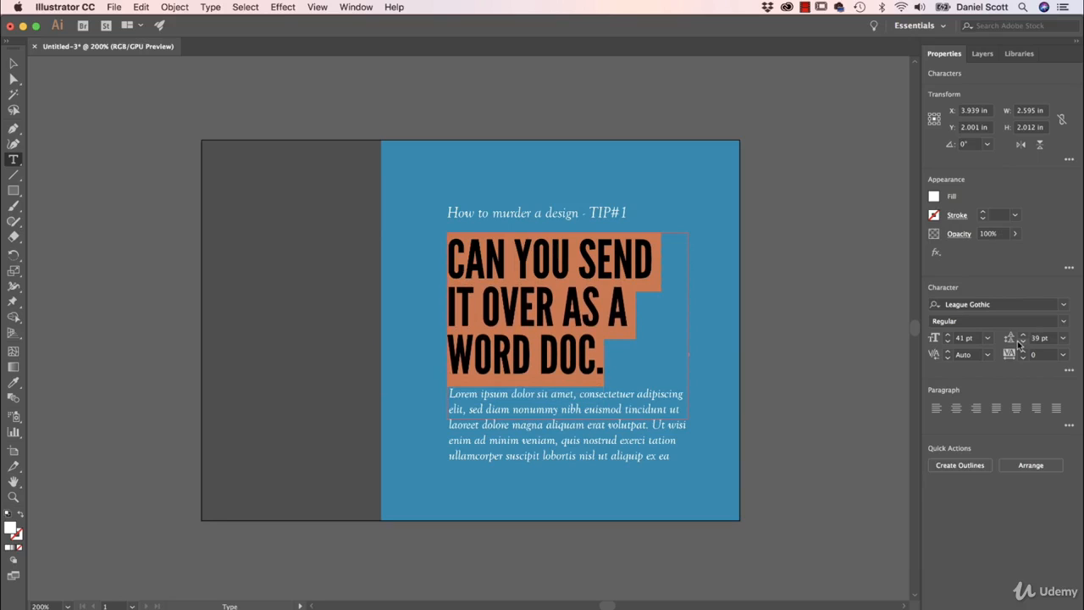
pyautogui.hotkey('alt', 'Down')
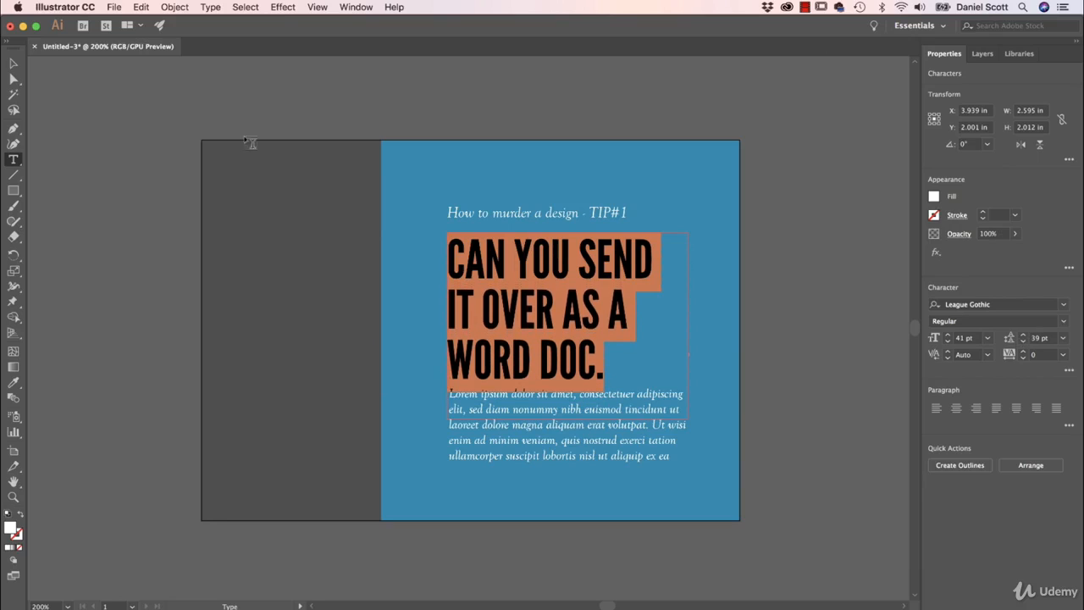
pyautogui.click(14, 64)
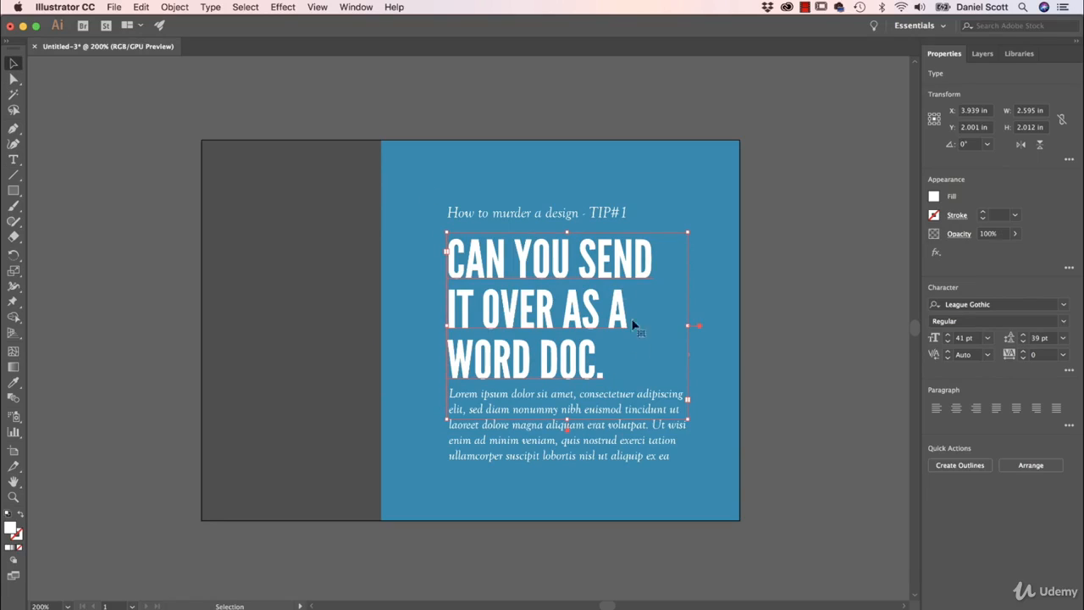
# Step: Shift the tip line and heading slightly up and left, and align the body paragraph's left edge with them
pyautogui.click(606, 458)
pyautogui.press('super+shift+a')
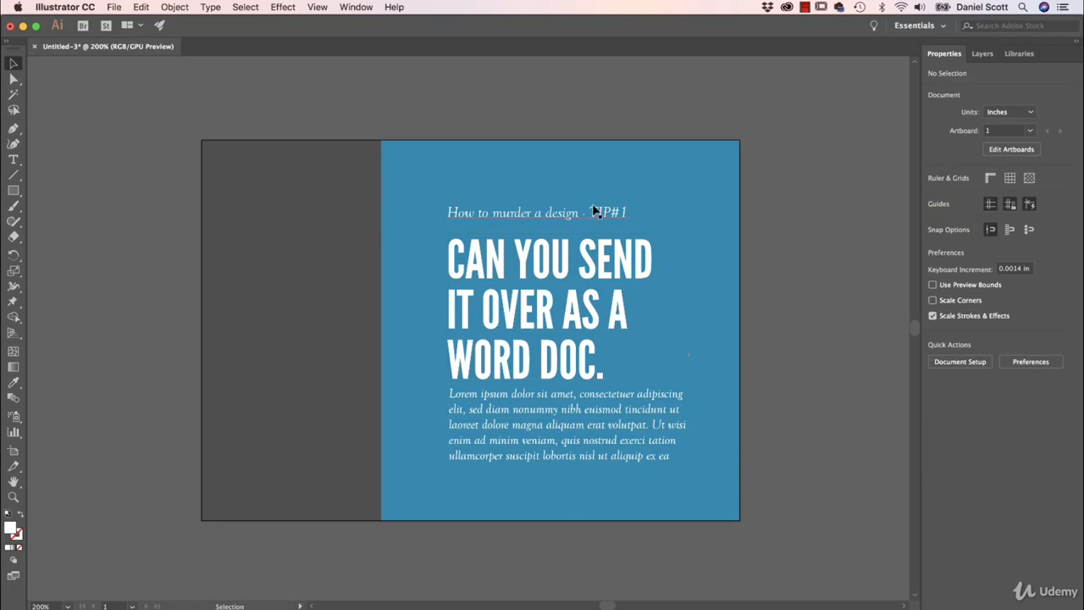
pyautogui.click(601, 210)
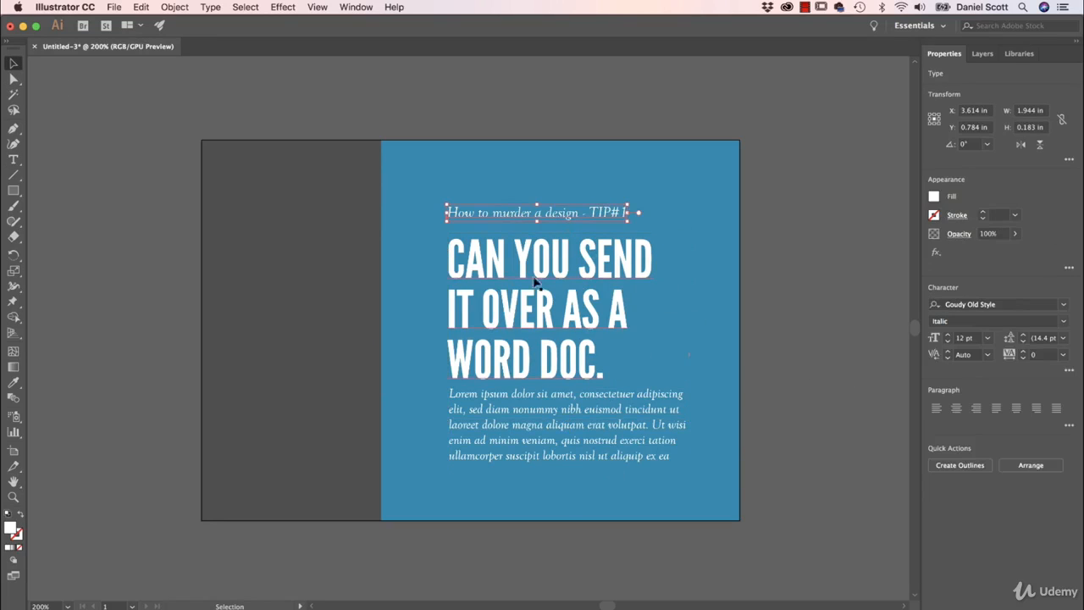
pyautogui.click(560, 420)
pyautogui.click(549, 342)
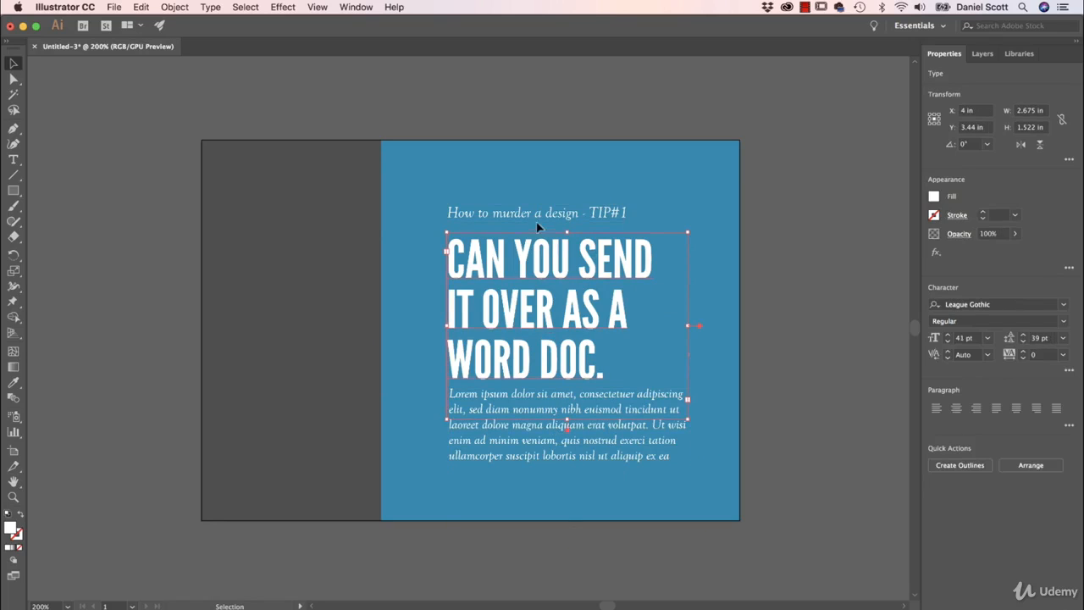
pyautogui.moveTo(546, 210); pyautogui.dragTo(540, 199)
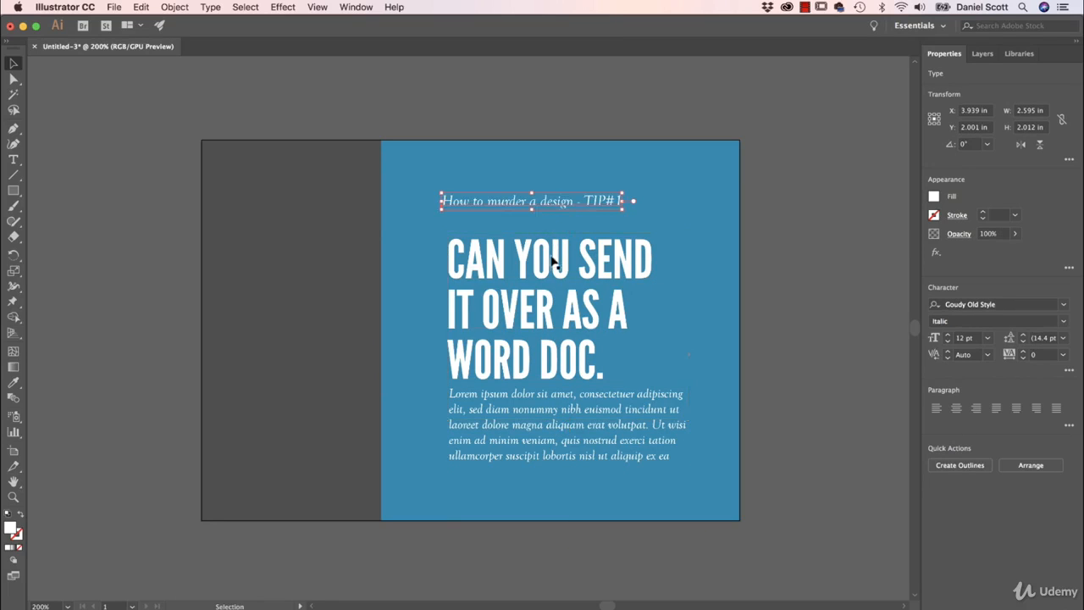
pyautogui.moveTo(552, 262); pyautogui.dragTo(546, 247)
pyautogui.moveTo(554, 444); pyautogui.dragTo(545, 447)
# Step: Shorten the body text frame to about 1 in tall and fill it with placeholder text
pyautogui.moveTo(567, 533); pyautogui.dragTo(566, 491)
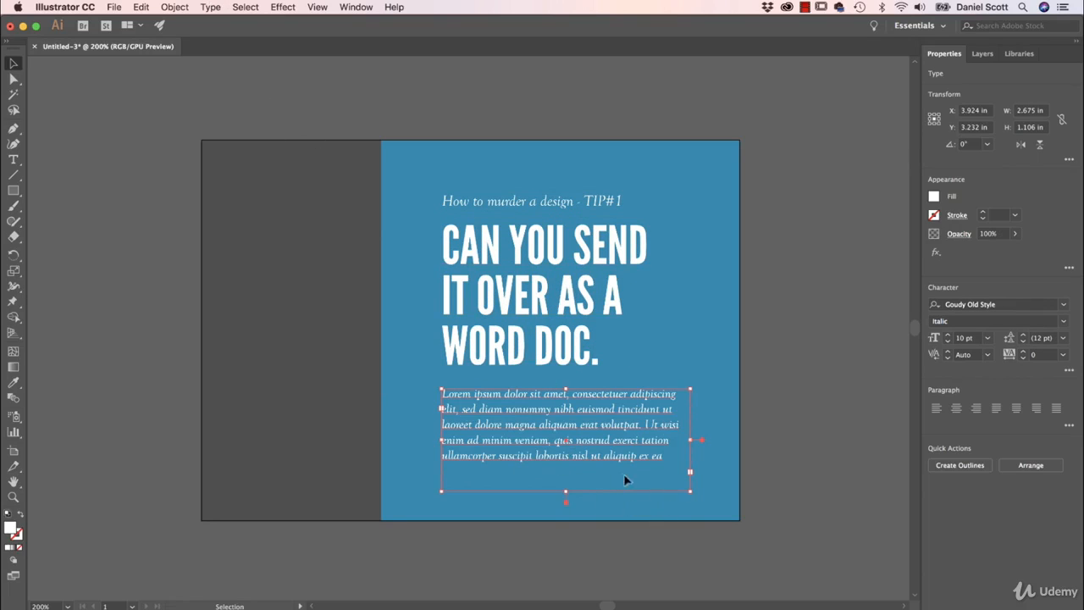
pyautogui.click(211, 7)
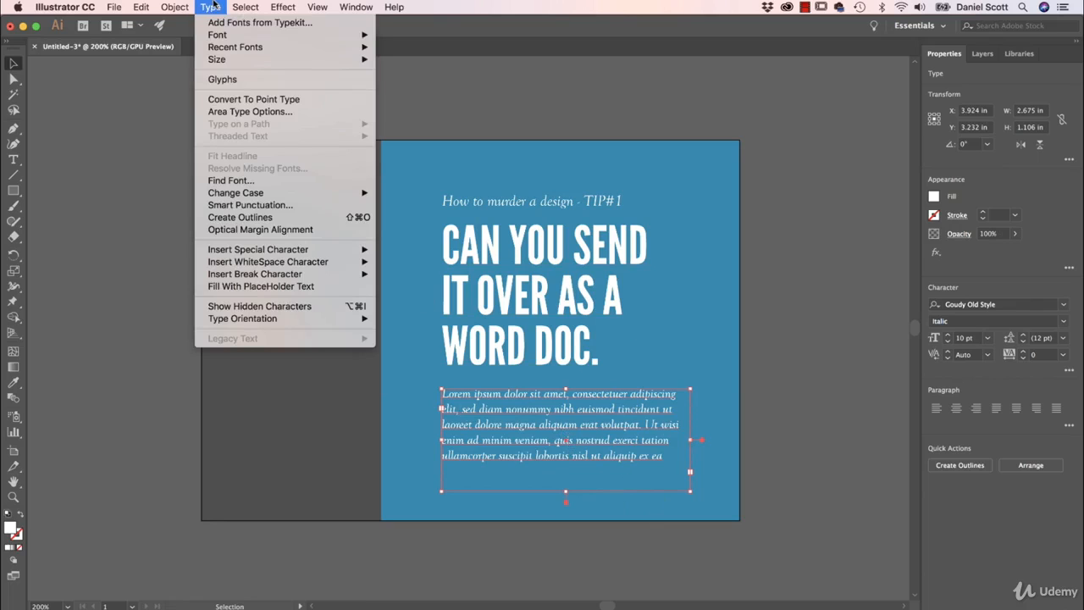
pyautogui.click(288, 286)
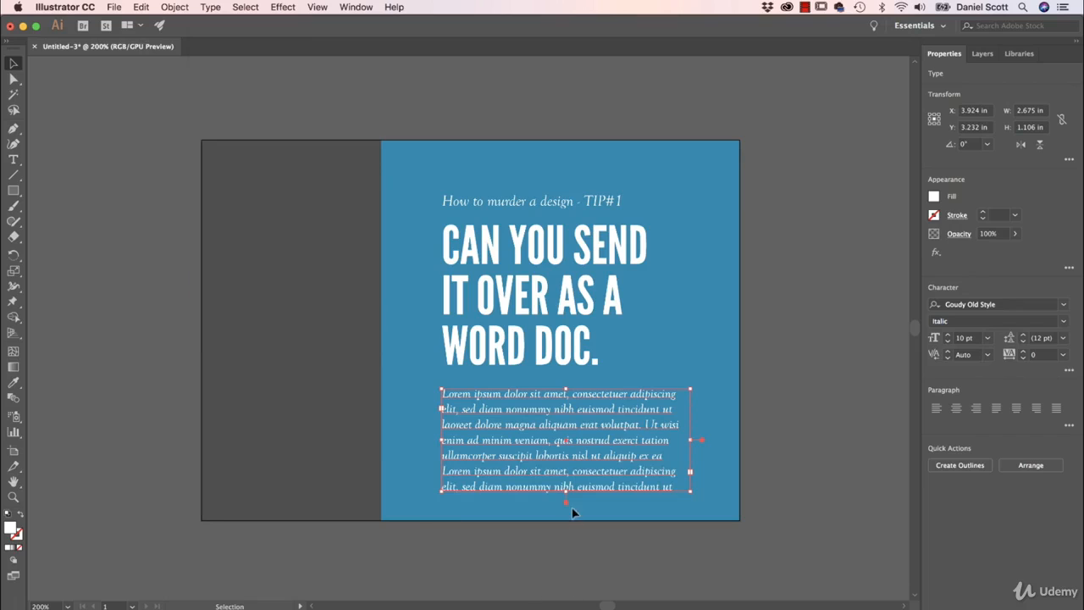
pyautogui.moveTo(564, 493); pyautogui.dragTo(566, 483)
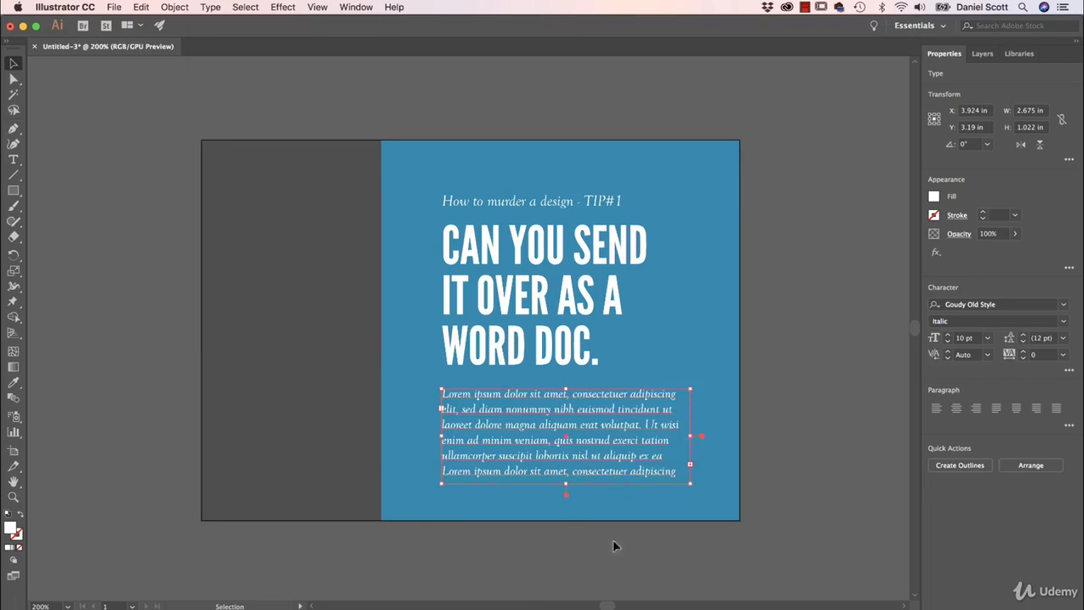
# Step: Add a full stop after "adipiscing" on the last visible line of the body text
pyautogui.doubleClick(673, 473)
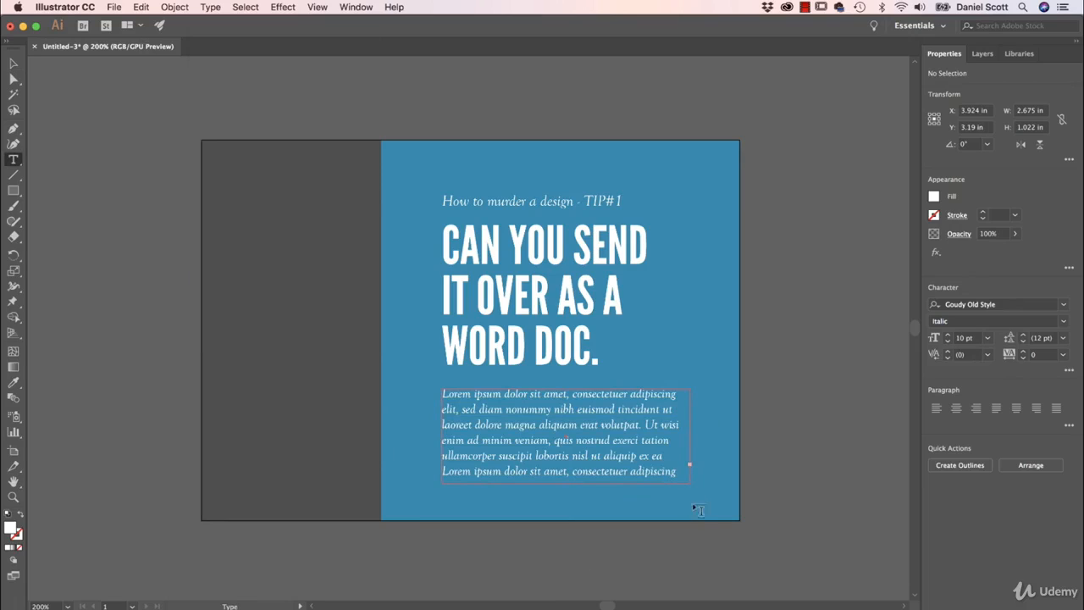
pyautogui.click(688, 480)
pyautogui.doubleClick(687, 477)
pyautogui.click(680, 473)
pyautogui.click(14, 64)
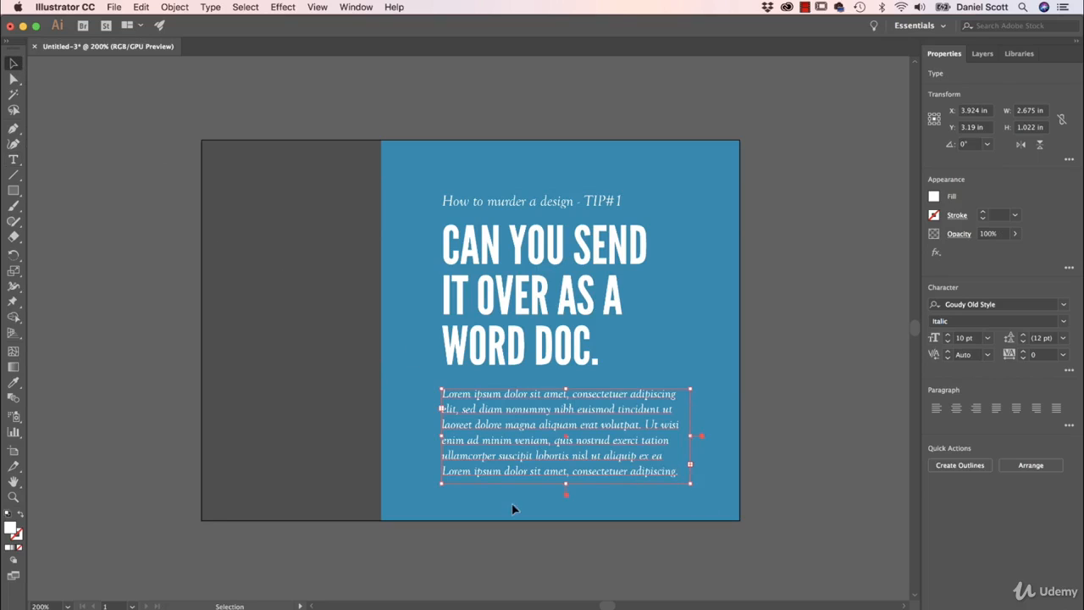
# Step: Shorten the body text frame to about 0.87 in tall and move it slightly down, away from the heading
pyautogui.moveTo(565, 477); pyautogui.dragTo(566, 469)
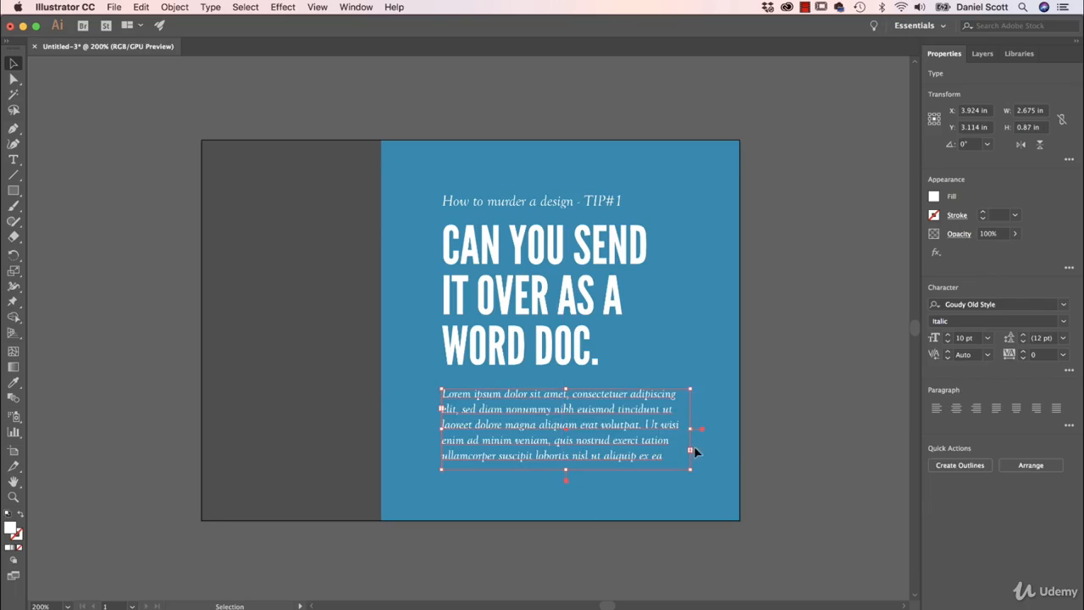
pyautogui.click(782, 461)
pyautogui.moveTo(633, 427); pyautogui.dragTo(633, 439)
pyautogui.click(773, 466)
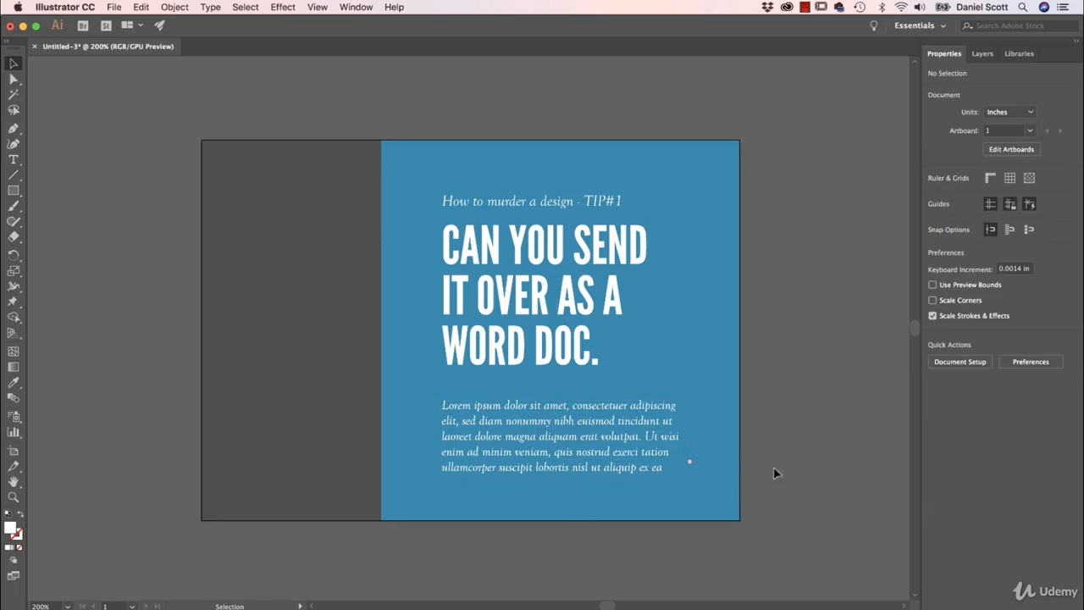
# Step: Draw a horizontal line about 2.53 in long above the body paragraph and one about 2.68 in long below it
pyautogui.click(13, 174)
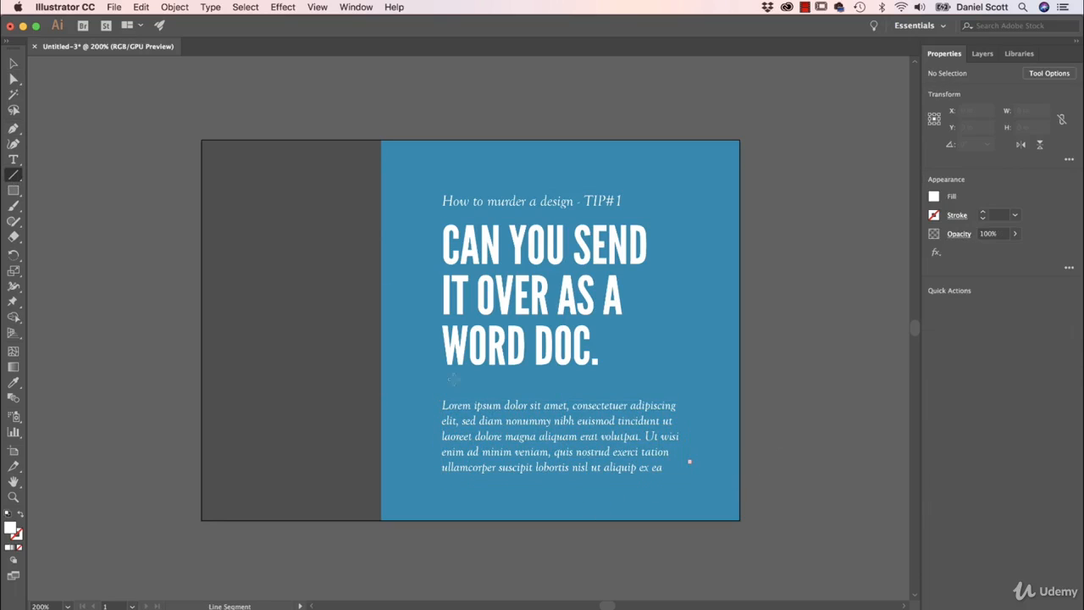
pyautogui.moveTo(441, 387)
pyautogui.mouseDown()
pyautogui.moveTo(690, 386)
pyautogui.moveTo(677, 386)
pyautogui.mouseUp()
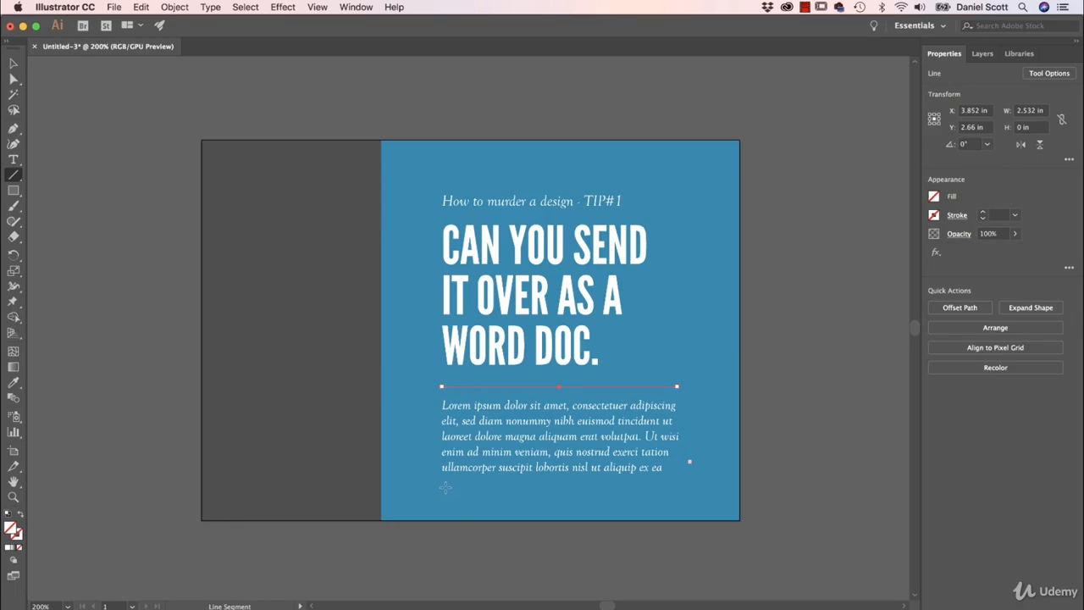
pyautogui.moveTo(443, 487); pyautogui.dragTo(690, 488)
pyautogui.press('v')
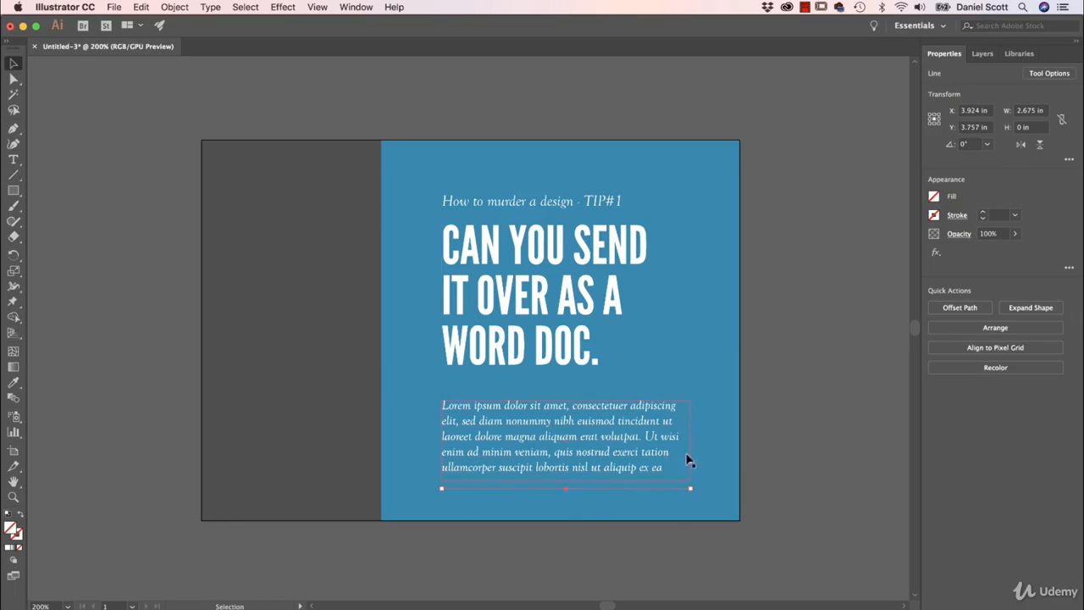
# Step: Give the line above the body paragraph a white stroke of 0.5 pt
pyautogui.click(637, 395)
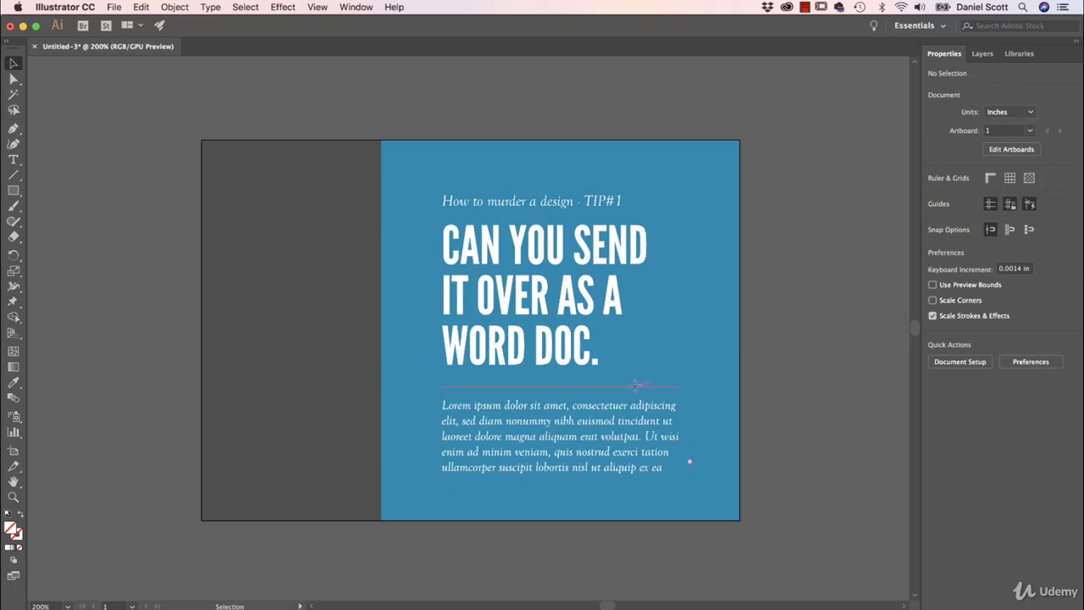
pyautogui.click(635, 386)
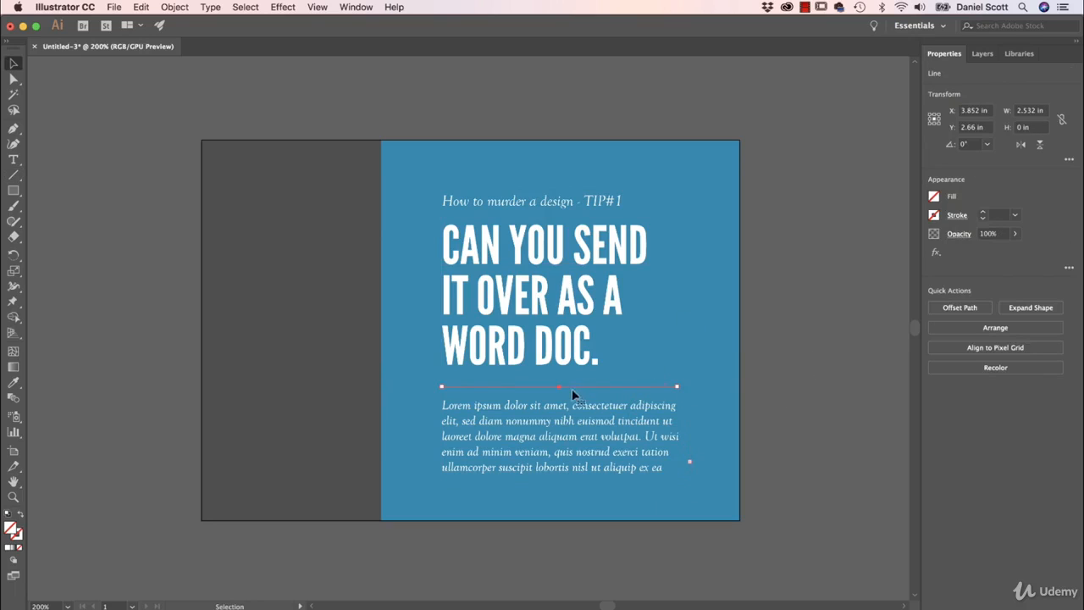
pyautogui.click(812, 405)
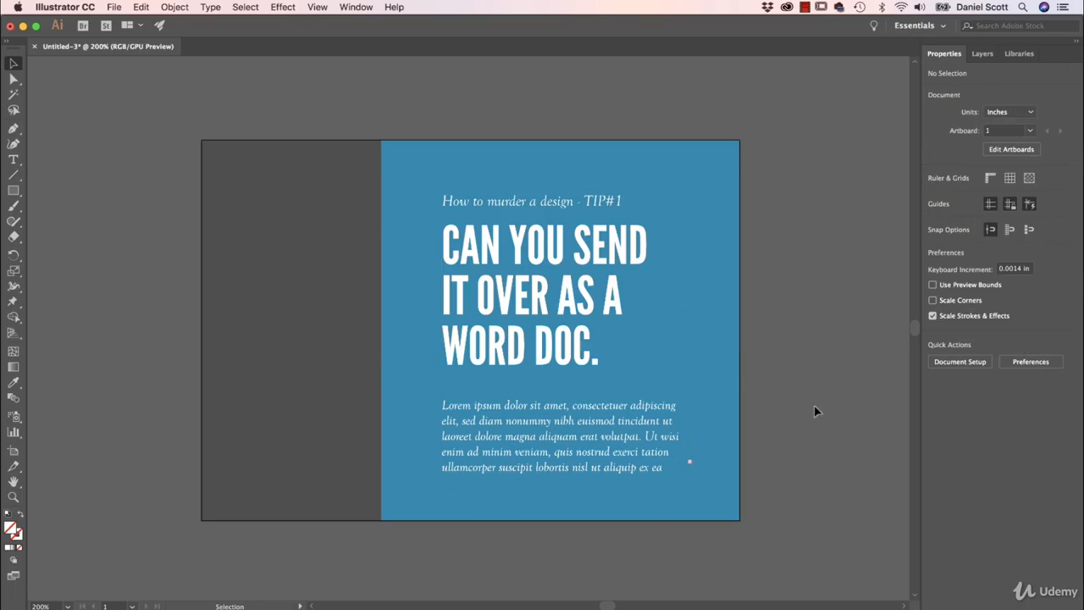
pyautogui.click(643, 388)
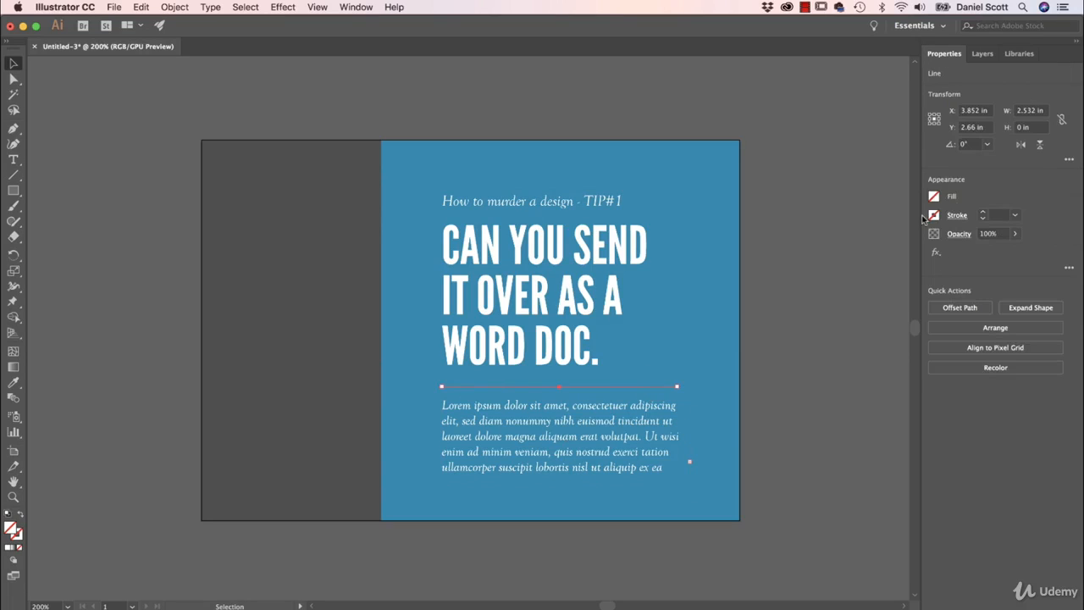
pyautogui.click(935, 217)
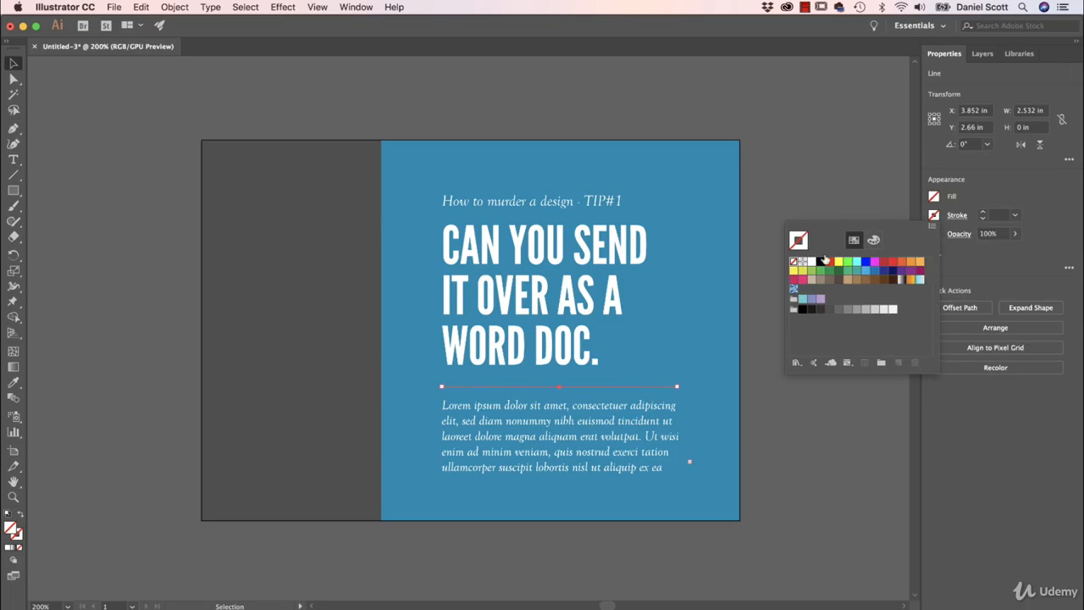
pyautogui.click(813, 265)
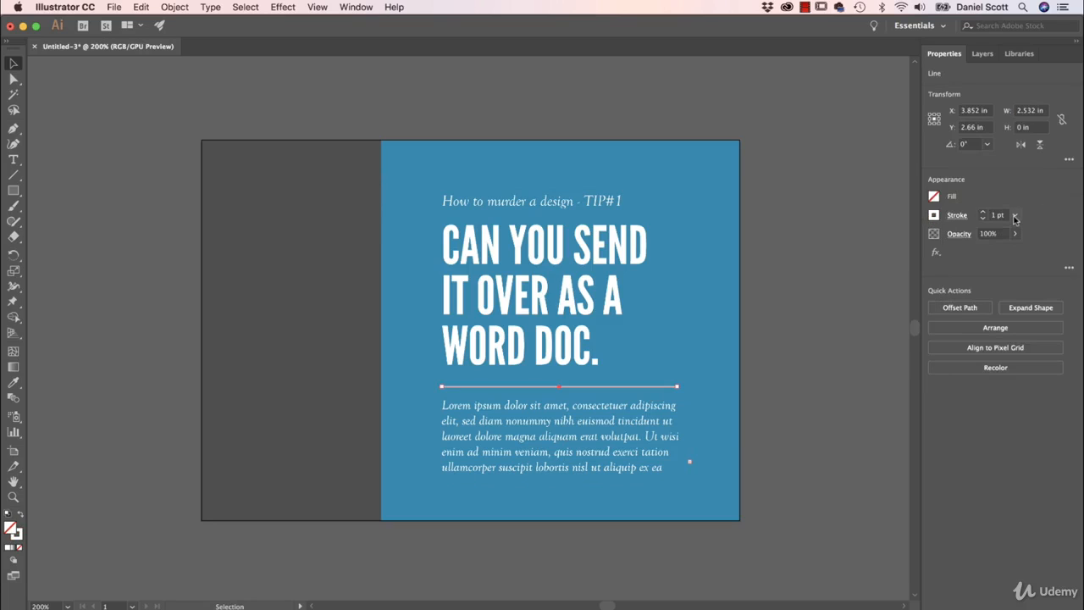
pyautogui.click(1014, 215)
pyautogui.click(1034, 243)
pyautogui.click(835, 367)
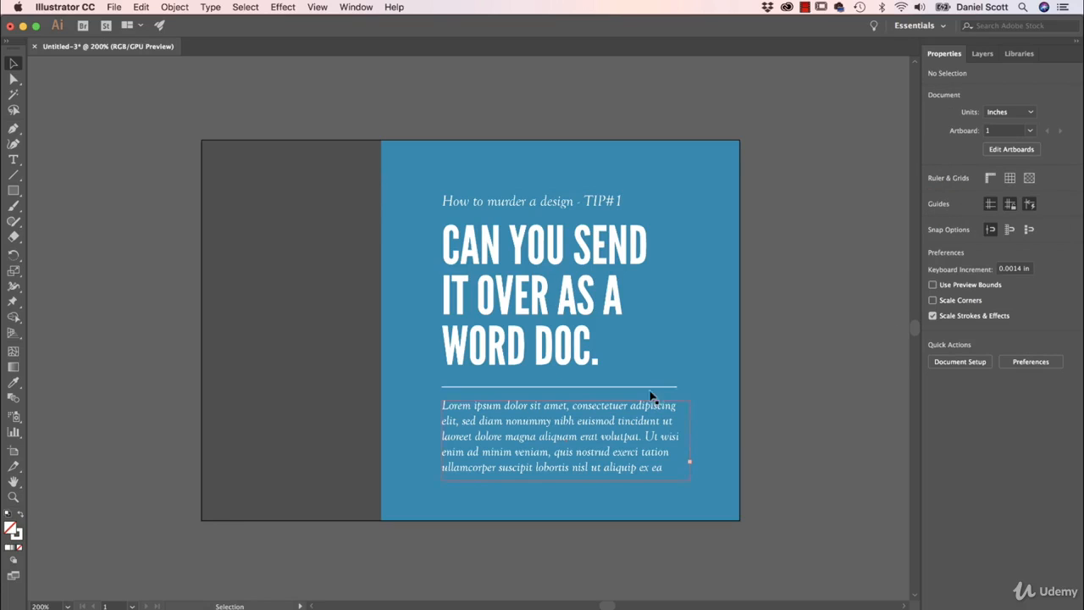
# Step: Move the body text frame and the divider line above it up together, closer to the heading
pyautogui.click(643, 409)
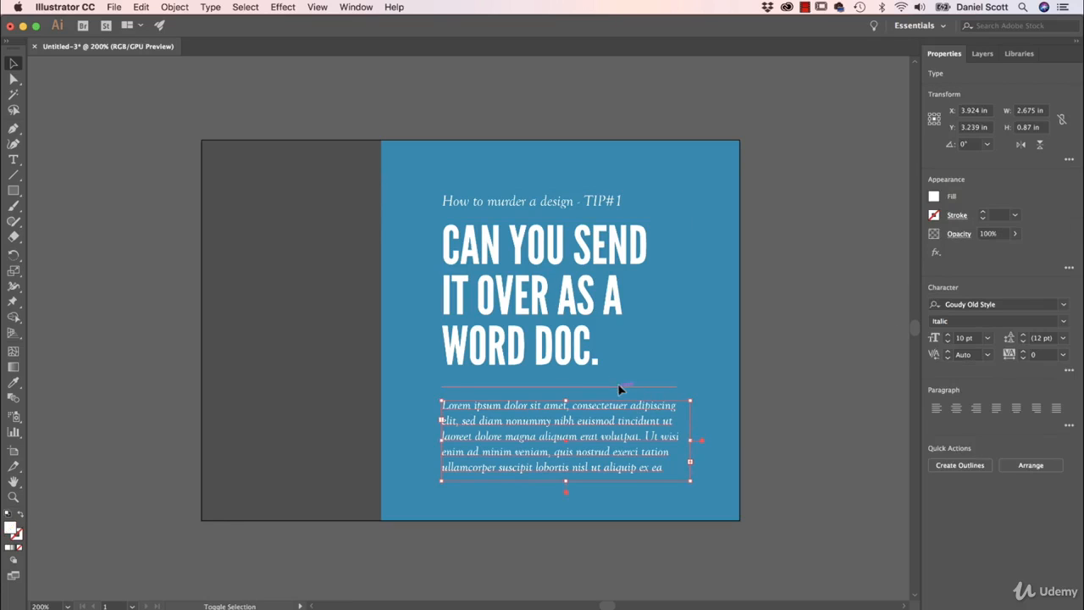
pyautogui.keyDown('shift'); pyautogui.click(655, 389); pyautogui.keyUp('shift')
pyautogui.hotkey('shift', 'Up')
pyautogui.hotkey('shift', 'Up')
pyautogui.hotkey('shift', 'Up')
pyautogui.hotkey('shift', 'Up')
pyautogui.hotkey('shift', 'Up')
pyautogui.hotkey('shift', 'Up')
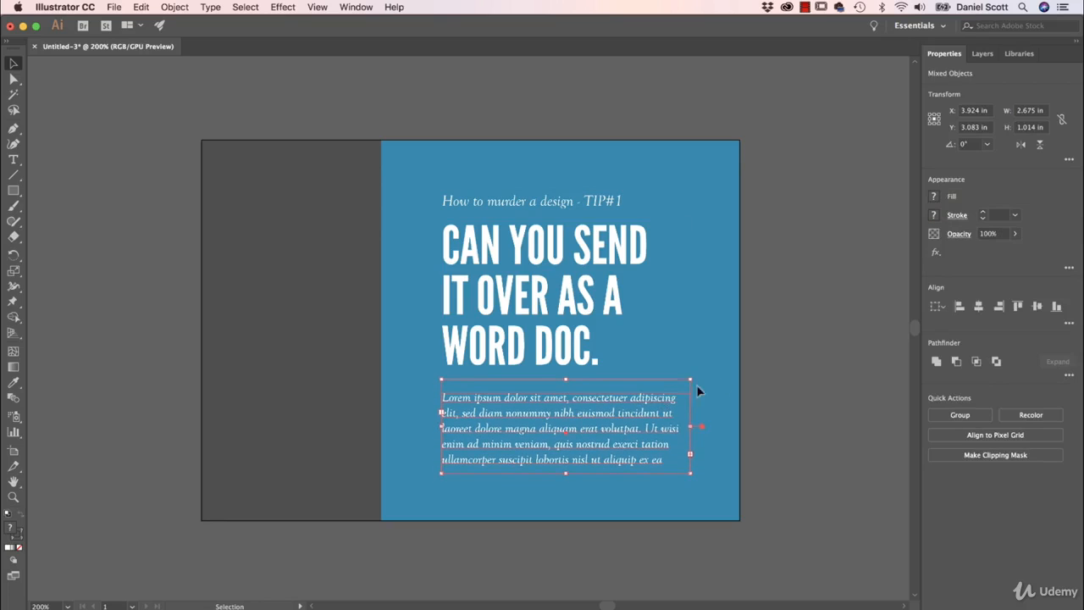
# Step: Shorten the heading's text frame to about 1.7 in tall and nudge the body paragraph slightly up toward the divider line
pyautogui.click(700, 399)
pyautogui.click(655, 408)
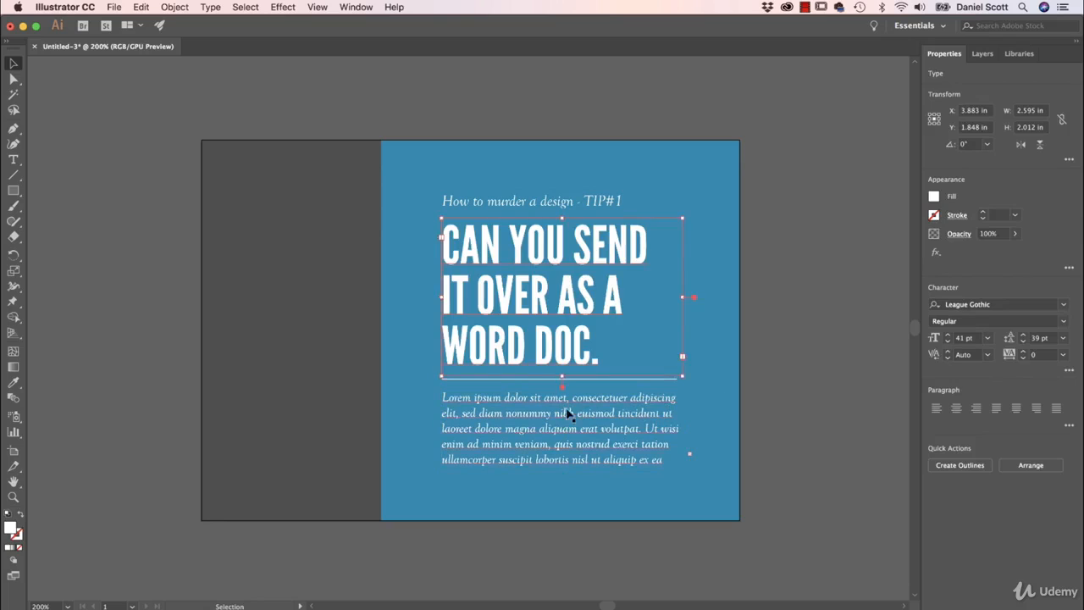
pyautogui.click(572, 416)
pyautogui.press('Up')
pyautogui.press('Up')
pyautogui.press('Up')
pyautogui.press('Up')
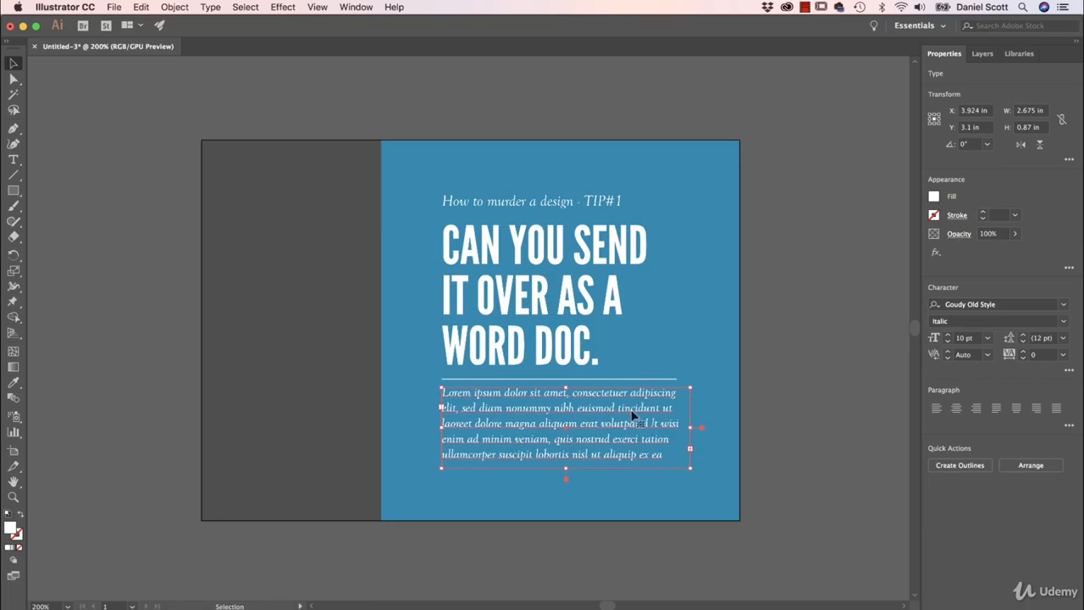
pyautogui.click(627, 380)
pyautogui.click(1014, 214)
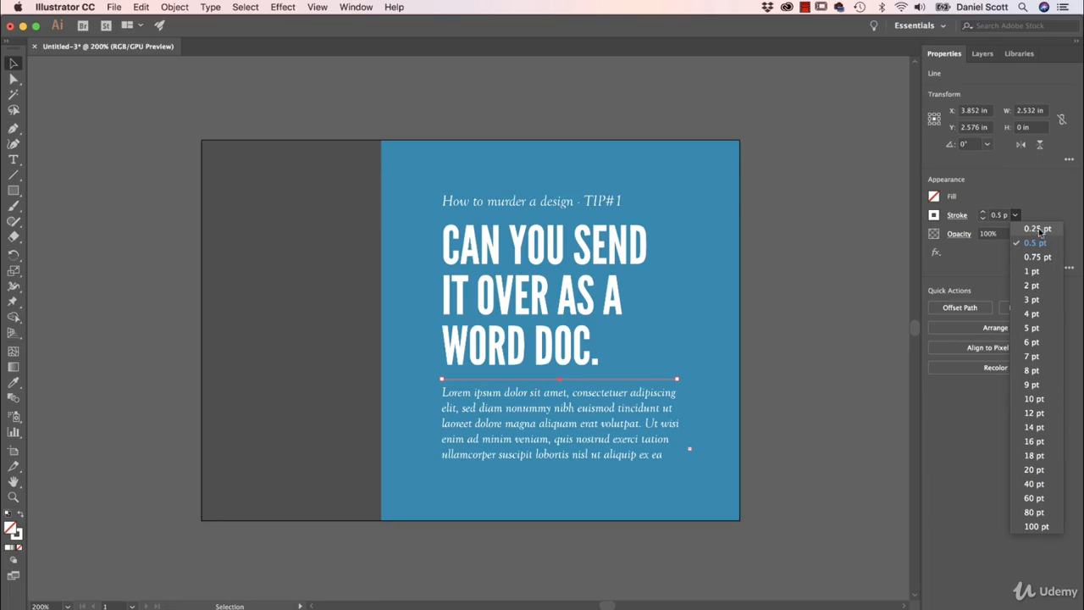
pyautogui.click(839, 355)
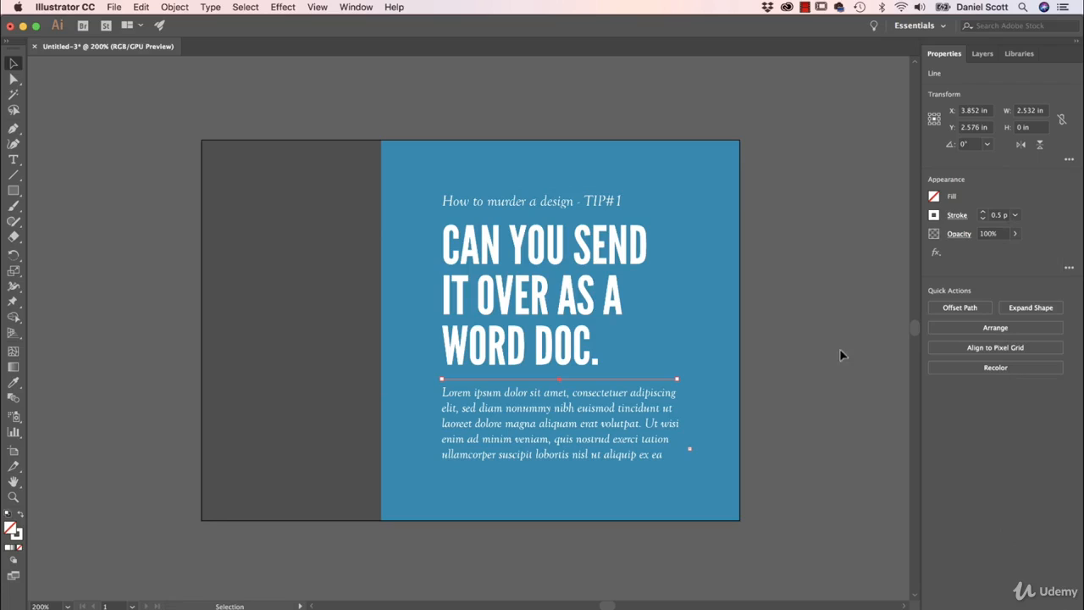
# Step: Duplicate the divider line straight down below the body paragraph and nudge the copy slightly up toward the text
pyautogui.click(618, 406)
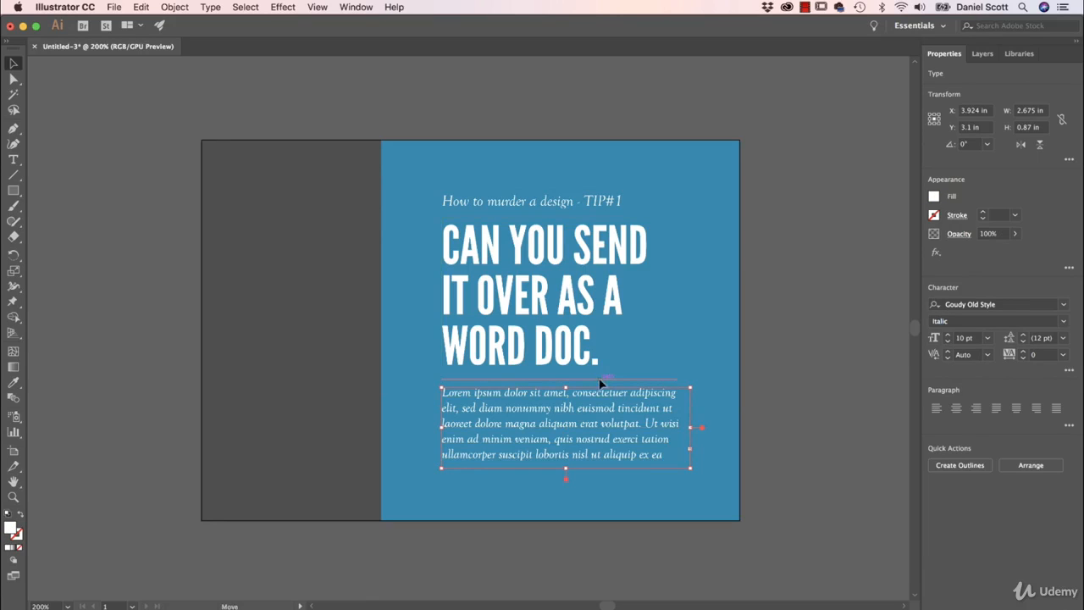
pyautogui.moveTo(599, 382); pyautogui.dragTo(592, 480)
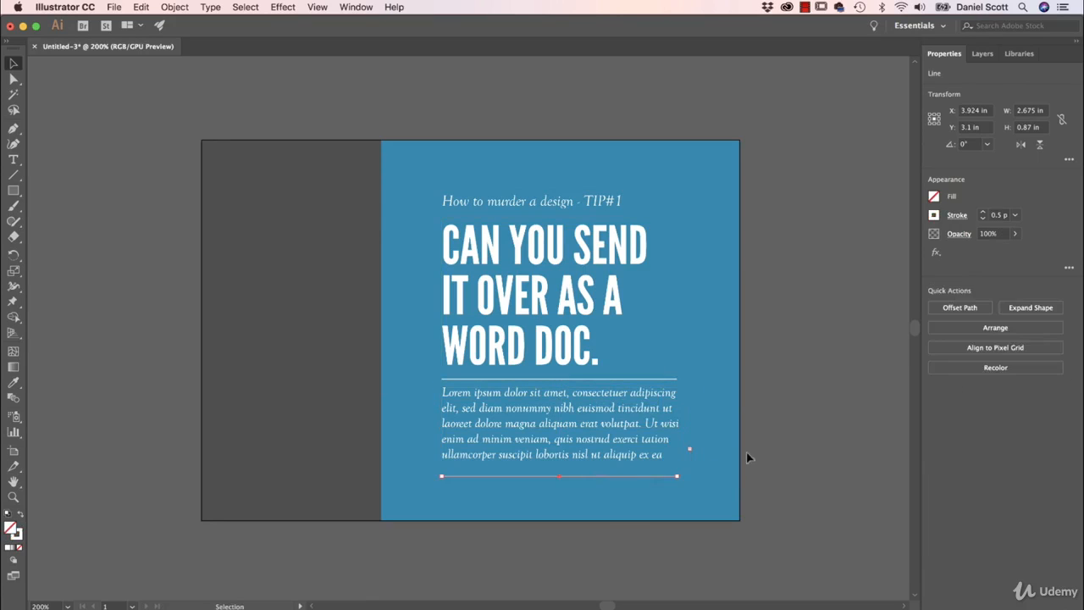
pyautogui.click(766, 439)
pyautogui.click(570, 479)
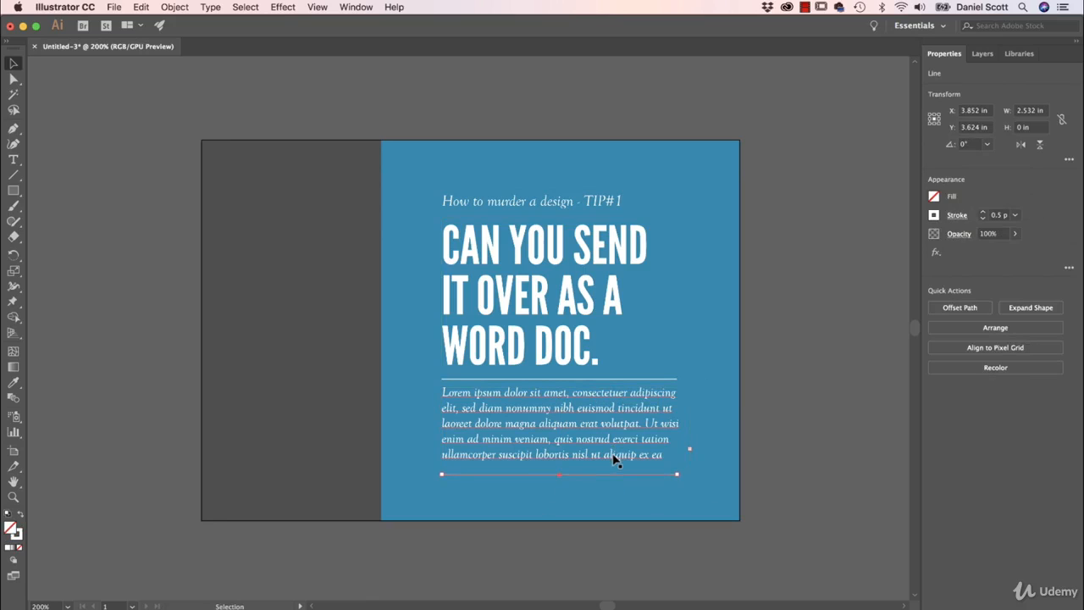
pyautogui.press('Up')
pyautogui.press('Up')
pyautogui.press('Up')
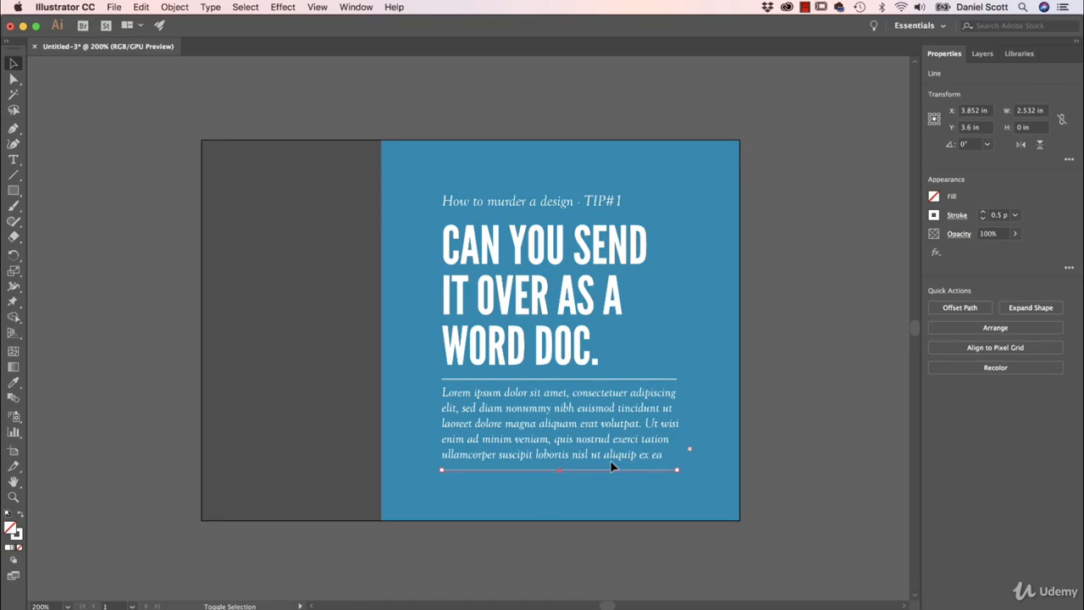
pyautogui.click(746, 282)
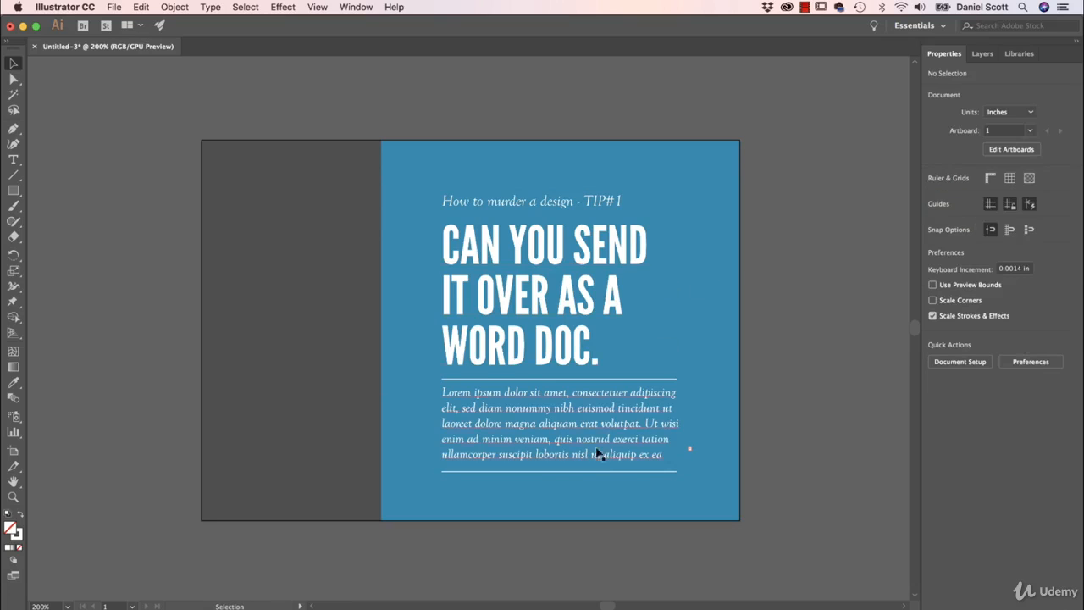
# Step: Move the body paragraph and both divider lines down together, slightly away from the heading
pyautogui.moveTo(645, 503); pyautogui.dragTo(651, 368)
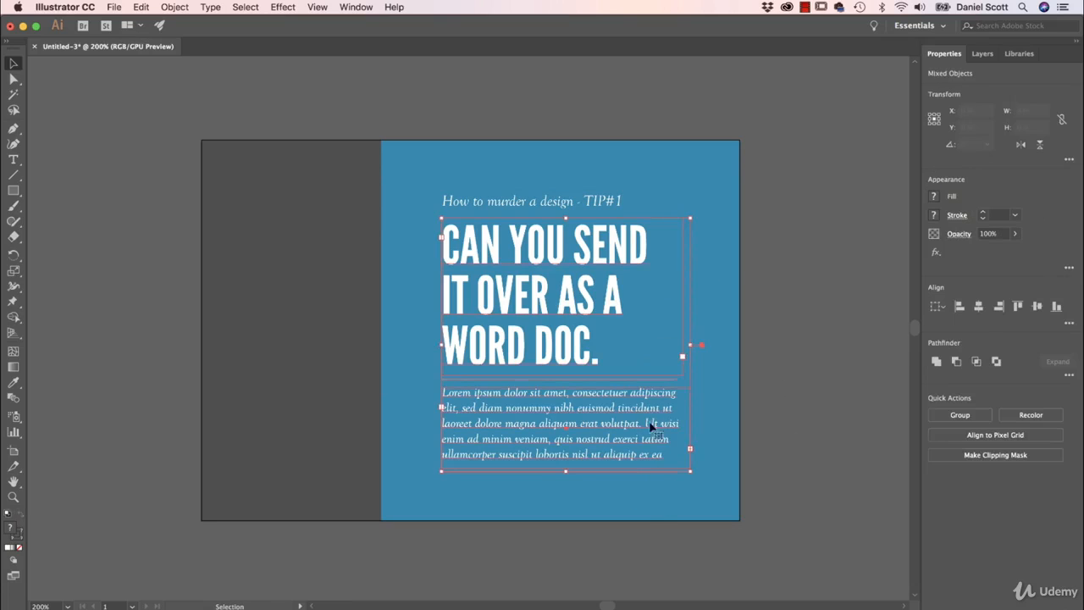
pyautogui.keyDown('shift'); pyautogui.click(590, 300); pyautogui.keyUp('shift')
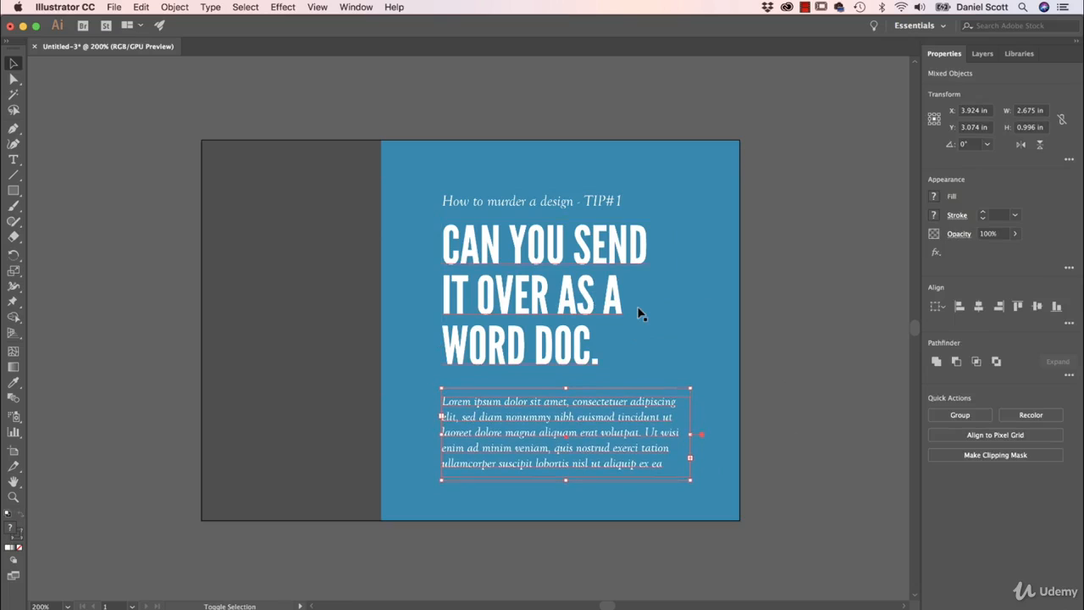
pyautogui.click(813, 324)
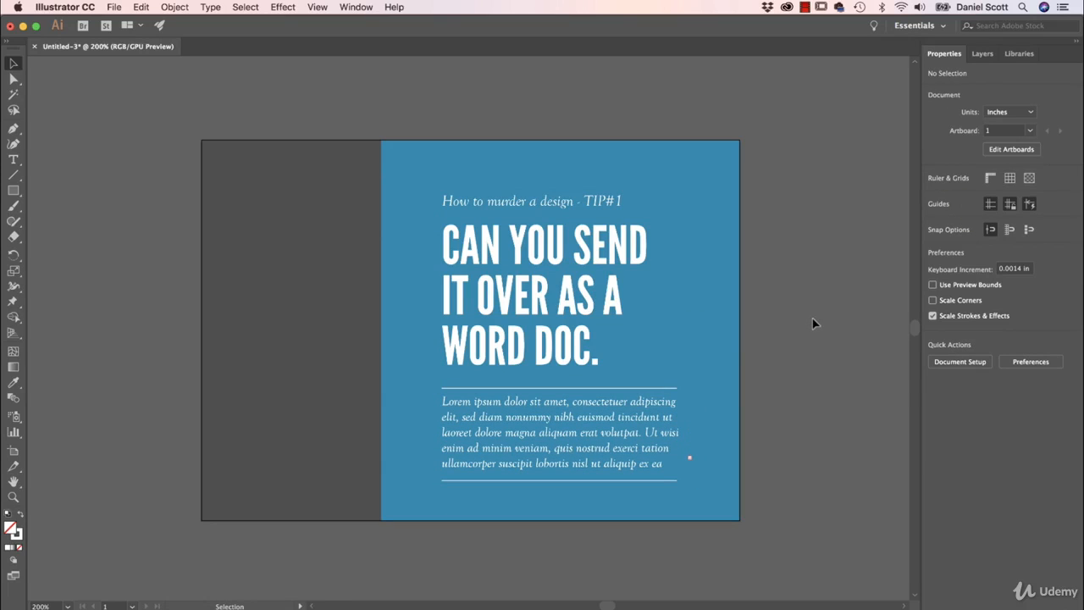
# Step: Add a full stop after "ex ea" at the end of the last visible line of body text
pyautogui.doubleClick(660, 460)
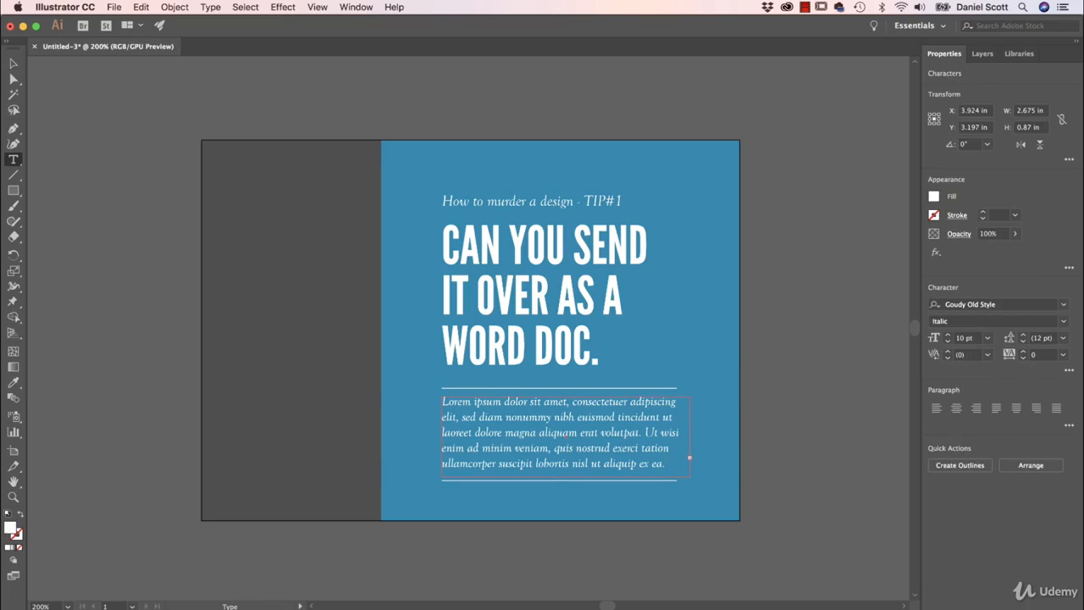
pyautogui.click(14, 63)
pyautogui.click(44, 100)
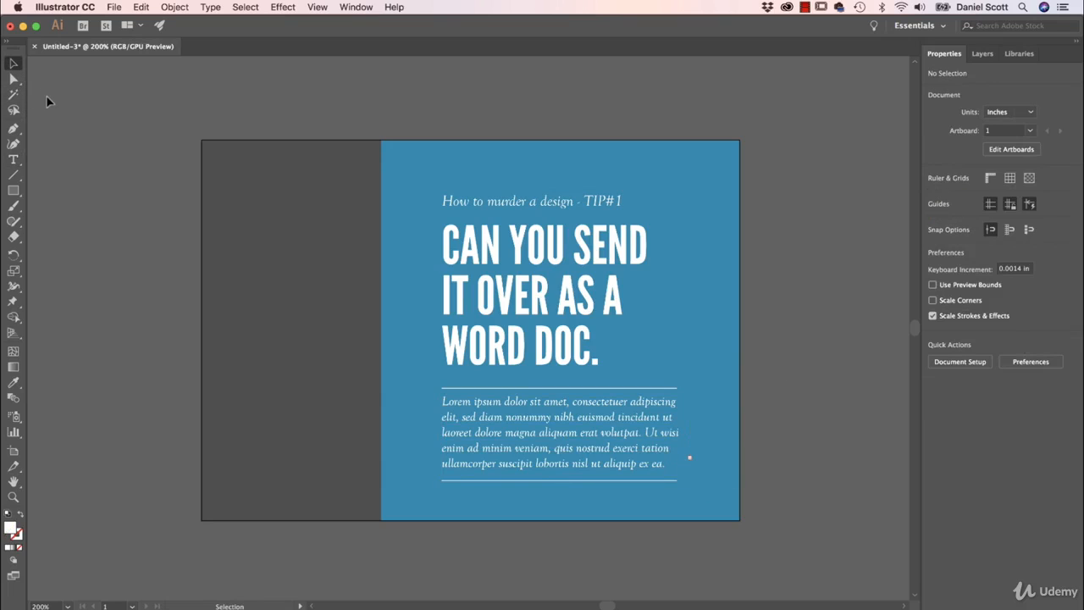
# Step: Try right alignment on the heading text and set it back to left alignment
pyautogui.click(553, 328)
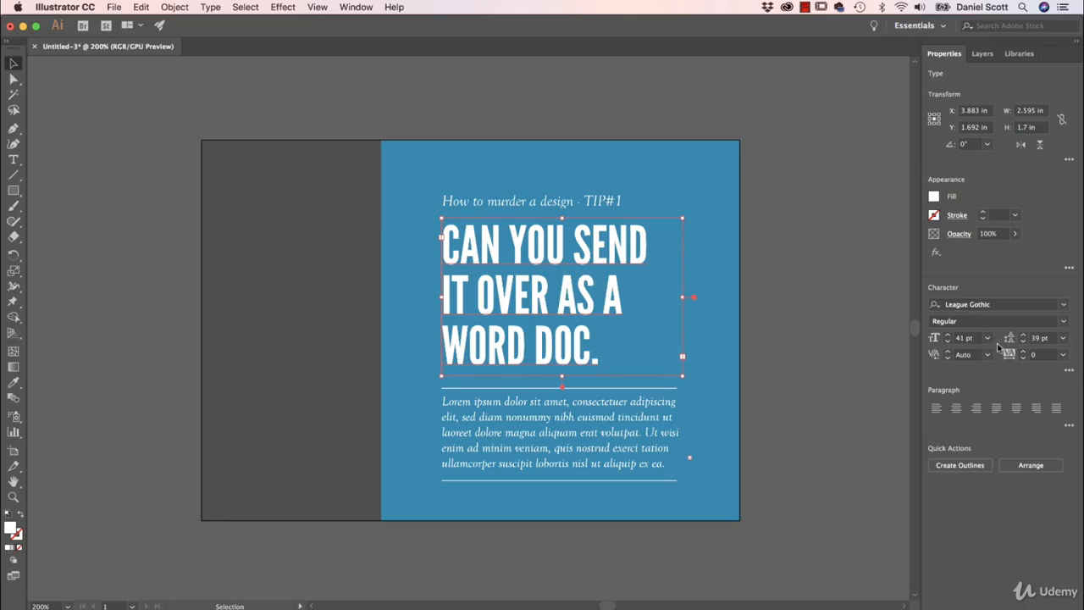
pyautogui.click(974, 408)
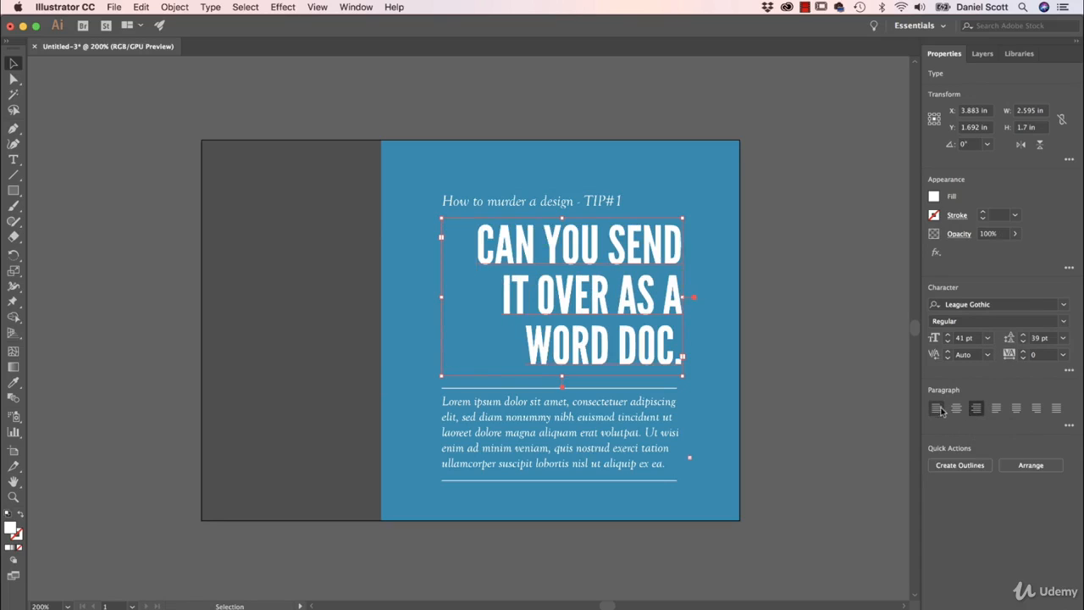
pyautogui.click(935, 408)
pyautogui.click(819, 383)
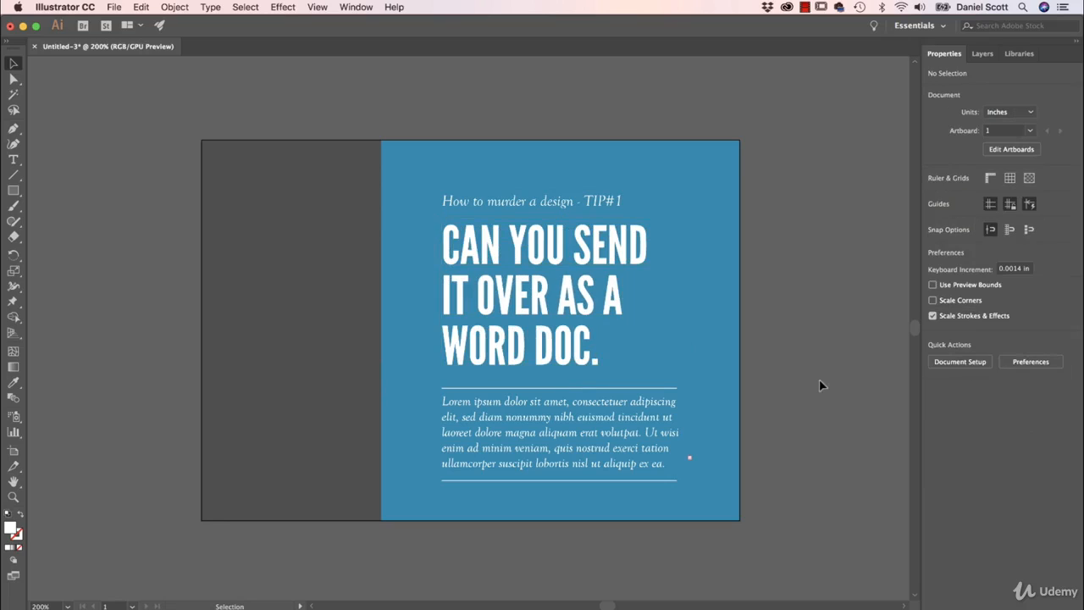